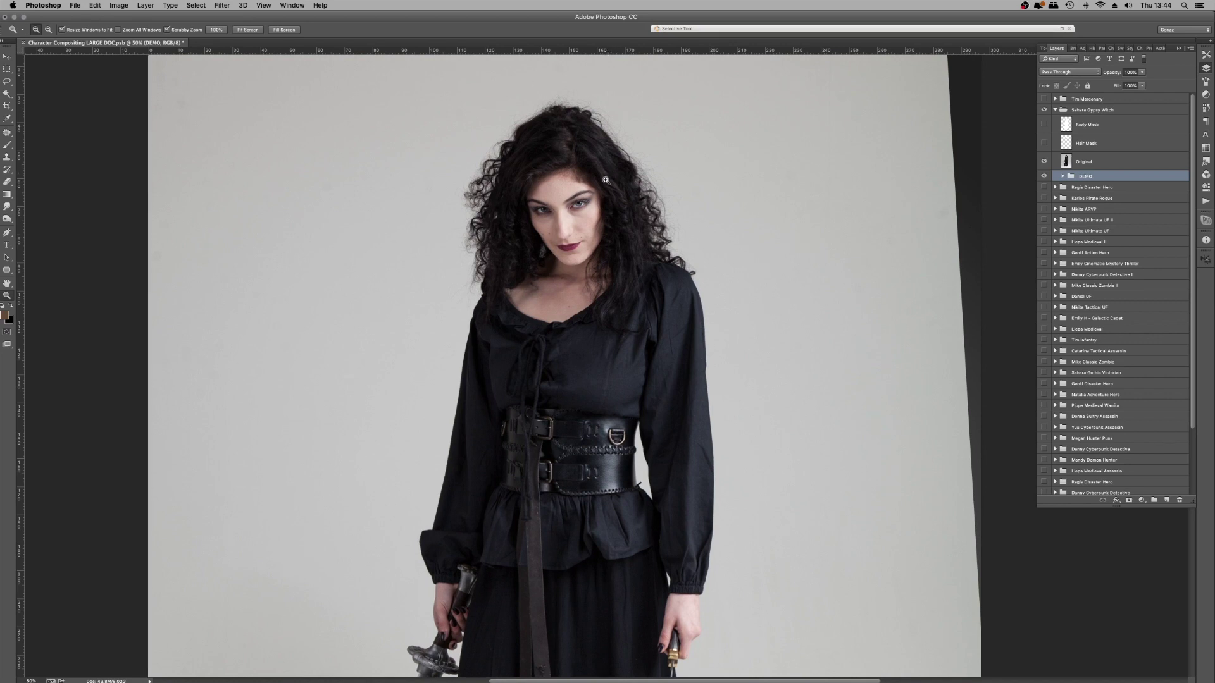
Step: Fit the whole figure on screen, then zoom in closely on the woman's face
{"action": "left_click", "coordinate": [610, 176]}
{"action": "right_click", "coordinate": [617, 183]}
{"action": "left_click", "coordinate": [616, 183]}
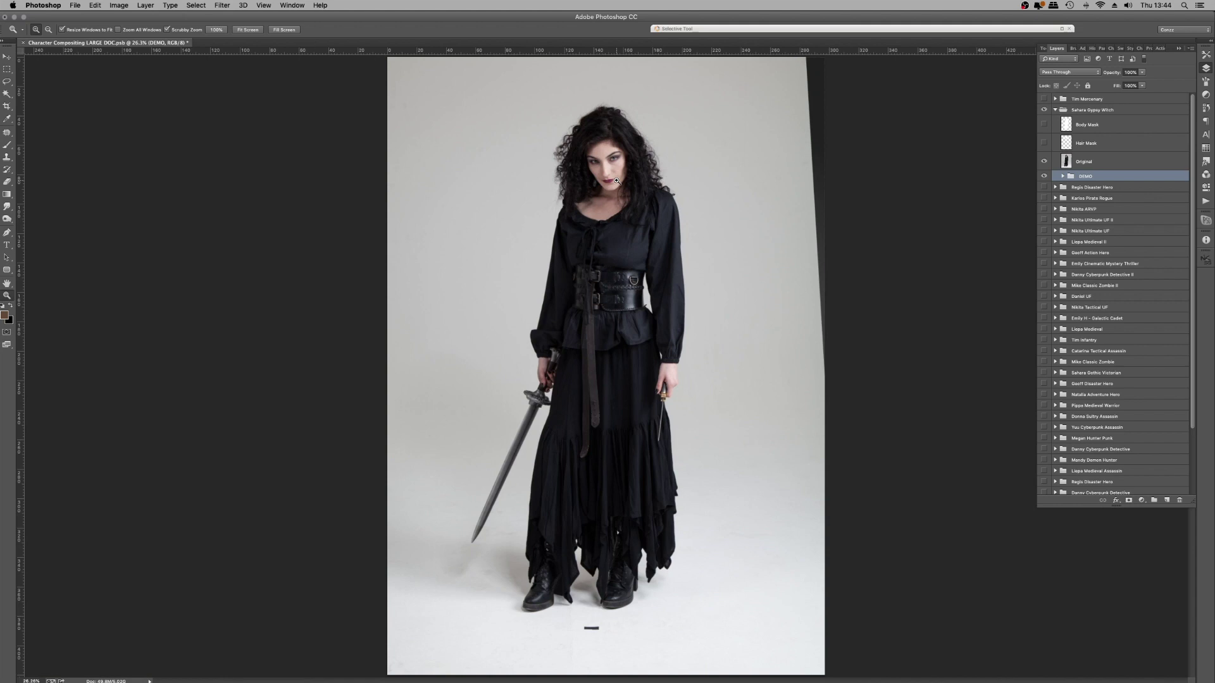
{"action": "left_click", "coordinate": [615, 167]}
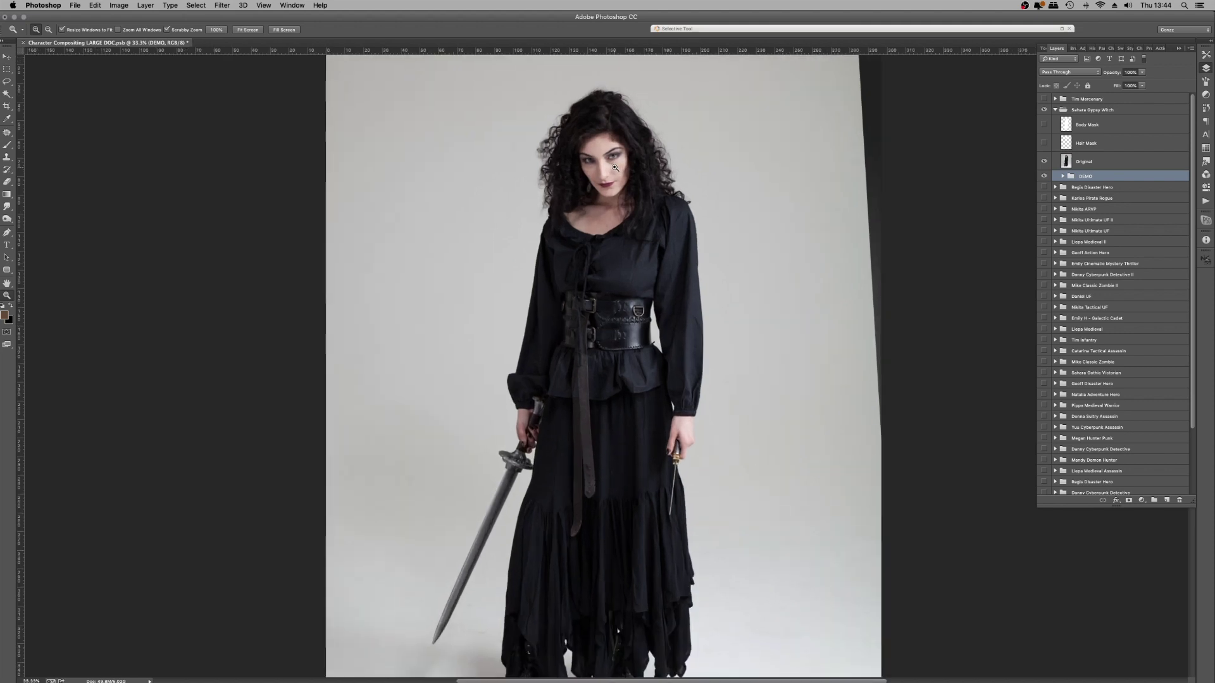
{"action": "left_click", "coordinate": [614, 168]}
{"action": "left_click", "coordinate": [615, 168]}
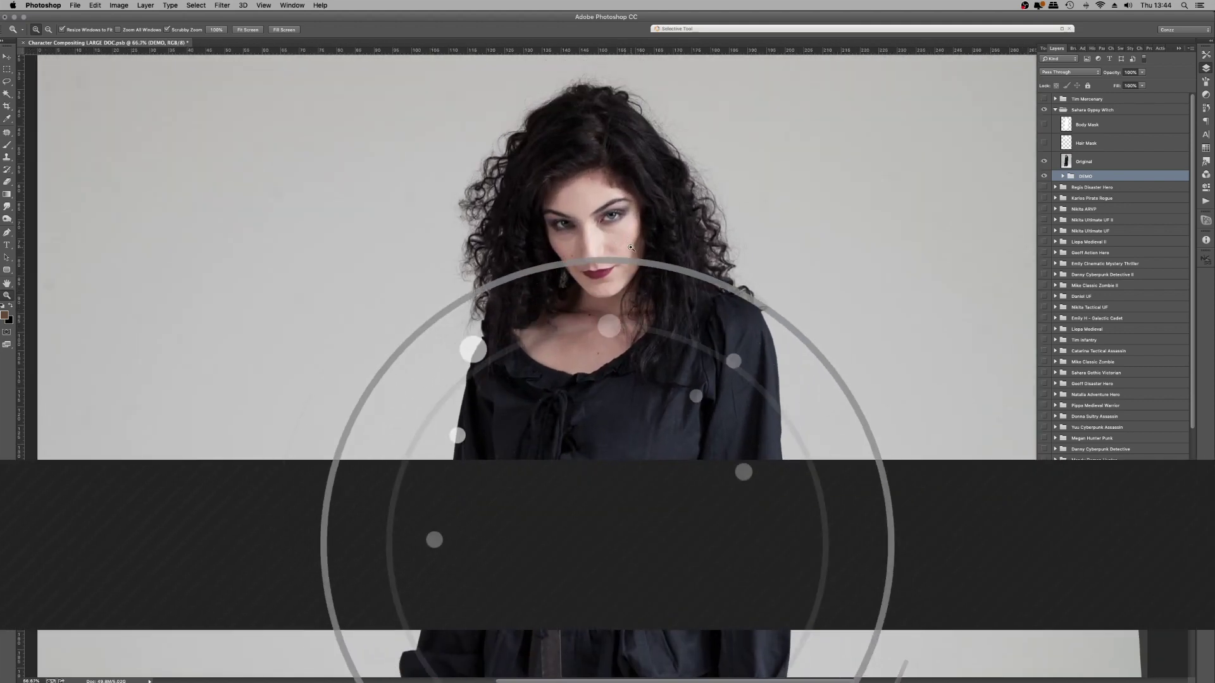
{"action": "scroll", "coordinate": [630, 247], "scroll_direction": "down", "scroll_amount": 2}
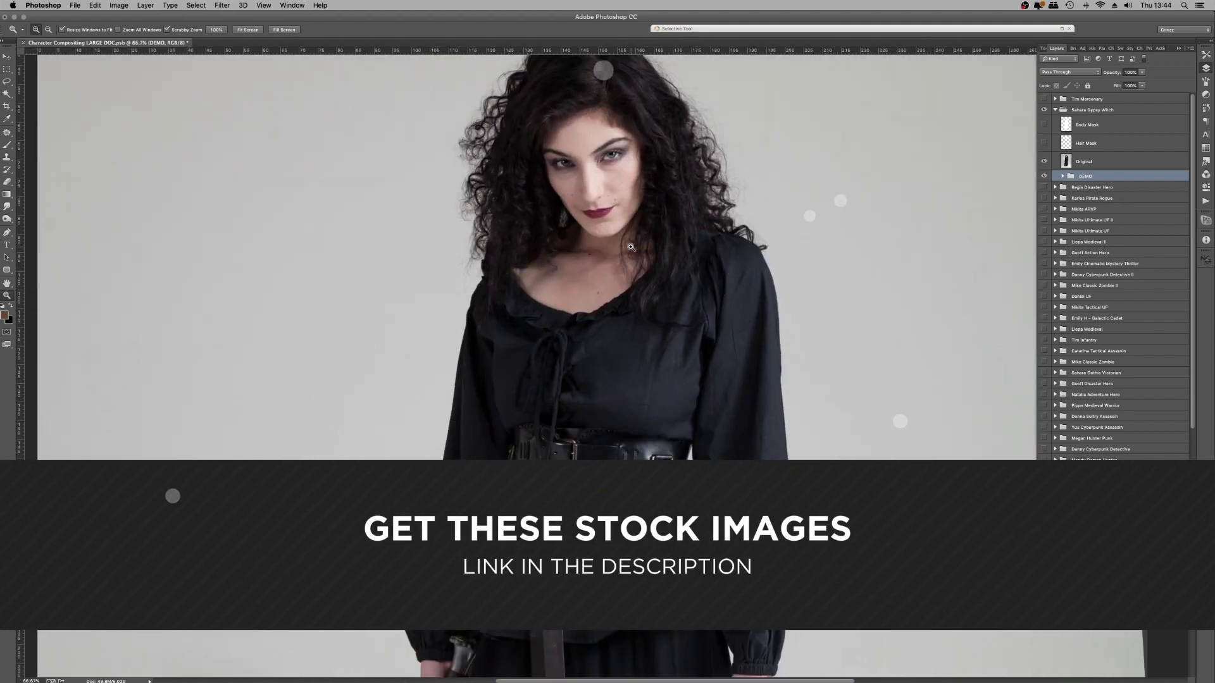
{"action": "right_click", "coordinate": [634, 245]}
{"action": "left_click", "coordinate": [639, 247]}
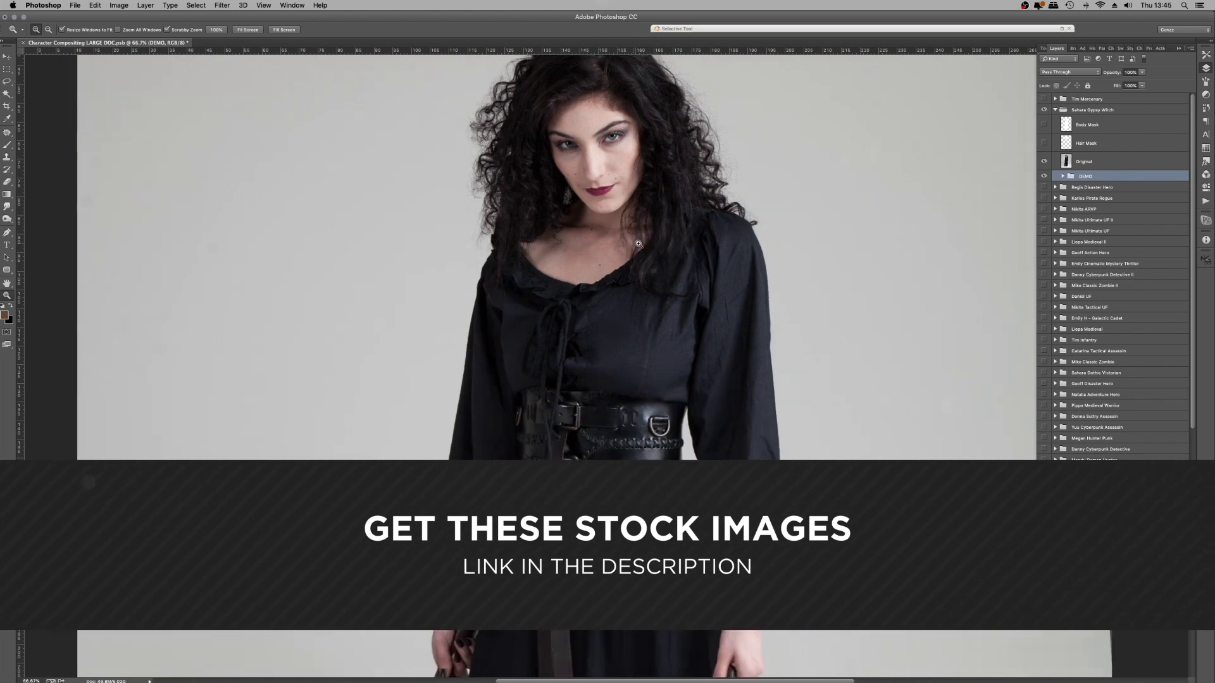
{"action": "left_click", "coordinate": [665, 165]}
{"action": "left_click", "coordinate": [666, 165]}
{"action": "left_click", "coordinate": [666, 164]}
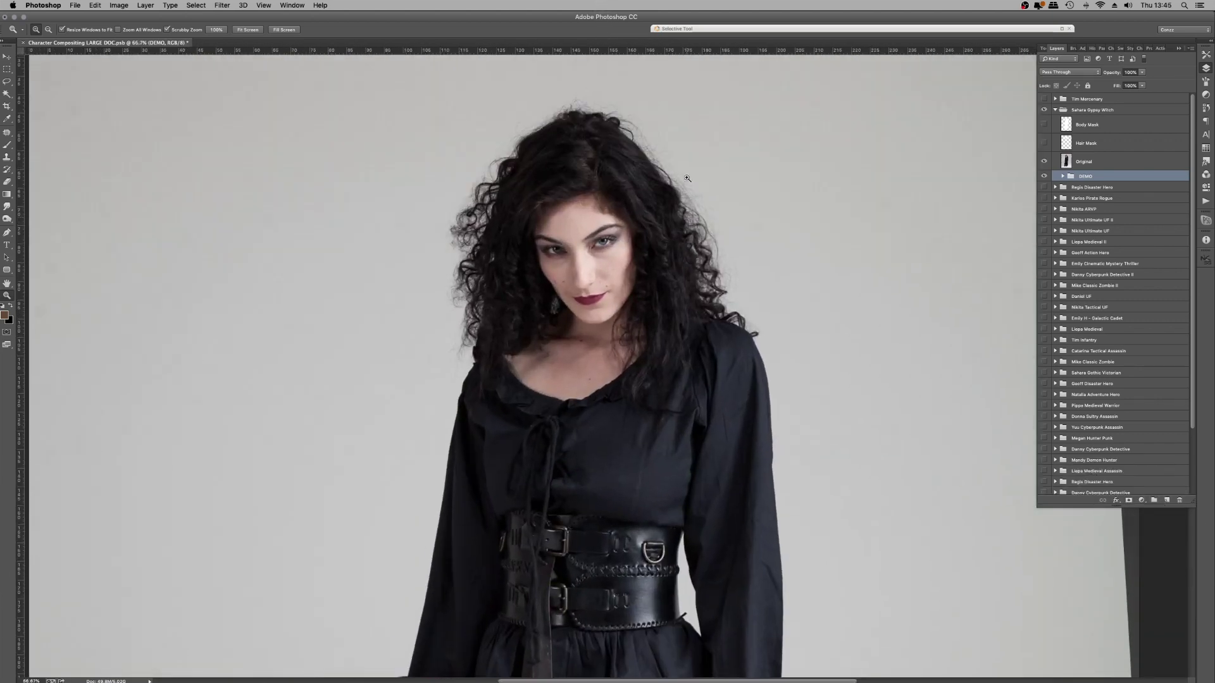
Step: Hide the Original layer to show the dark composite at 100%, and expand the DEMO group
{"action": "left_click", "coordinate": [1043, 161]}
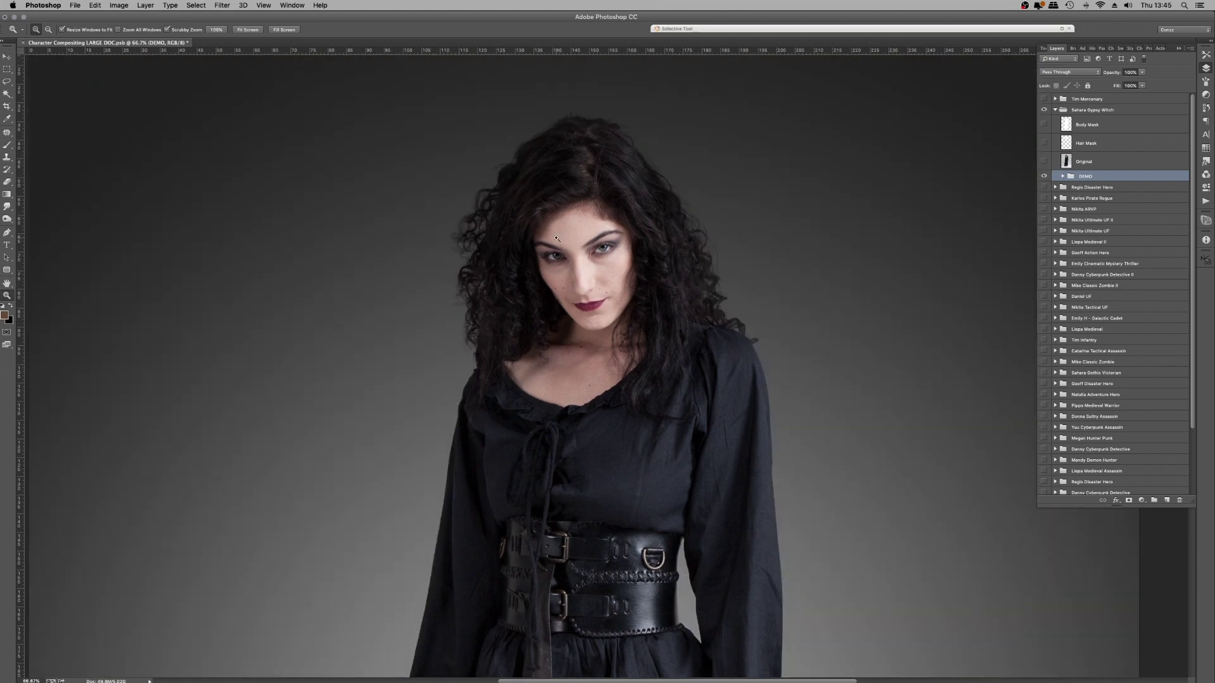
{"action": "left_click", "coordinate": [556, 239]}
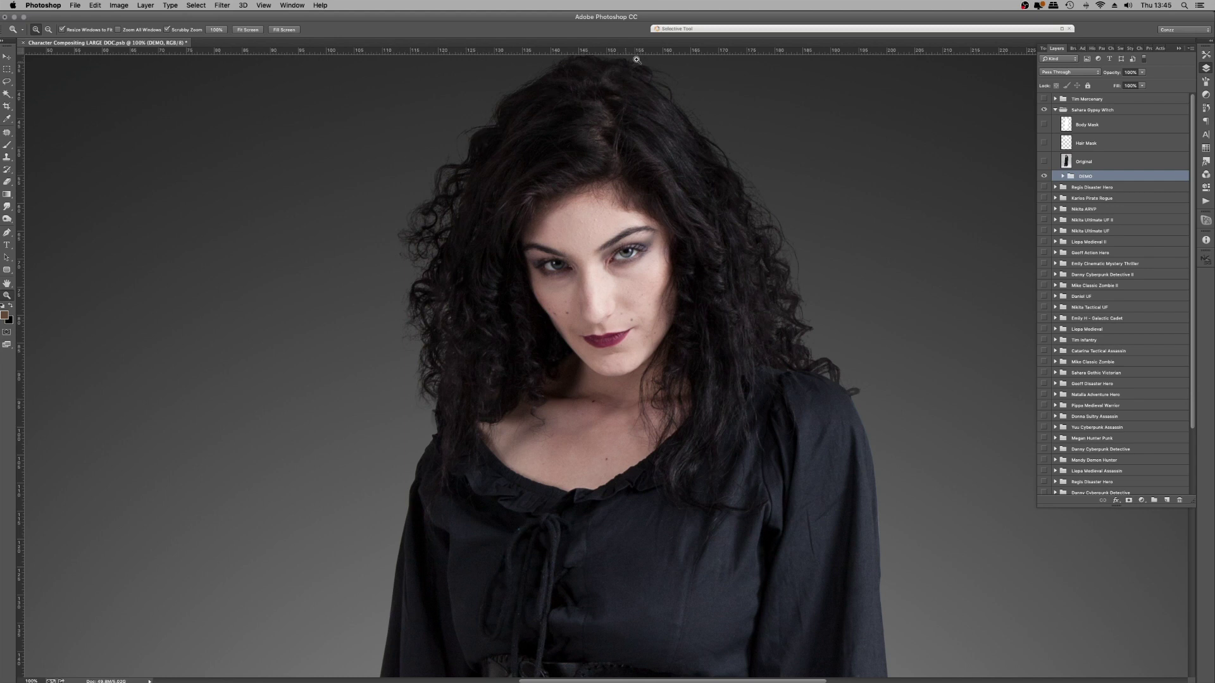
{"action": "scroll", "coordinate": [800, 410], "scroll_direction": "up", "scroll_amount": 3}
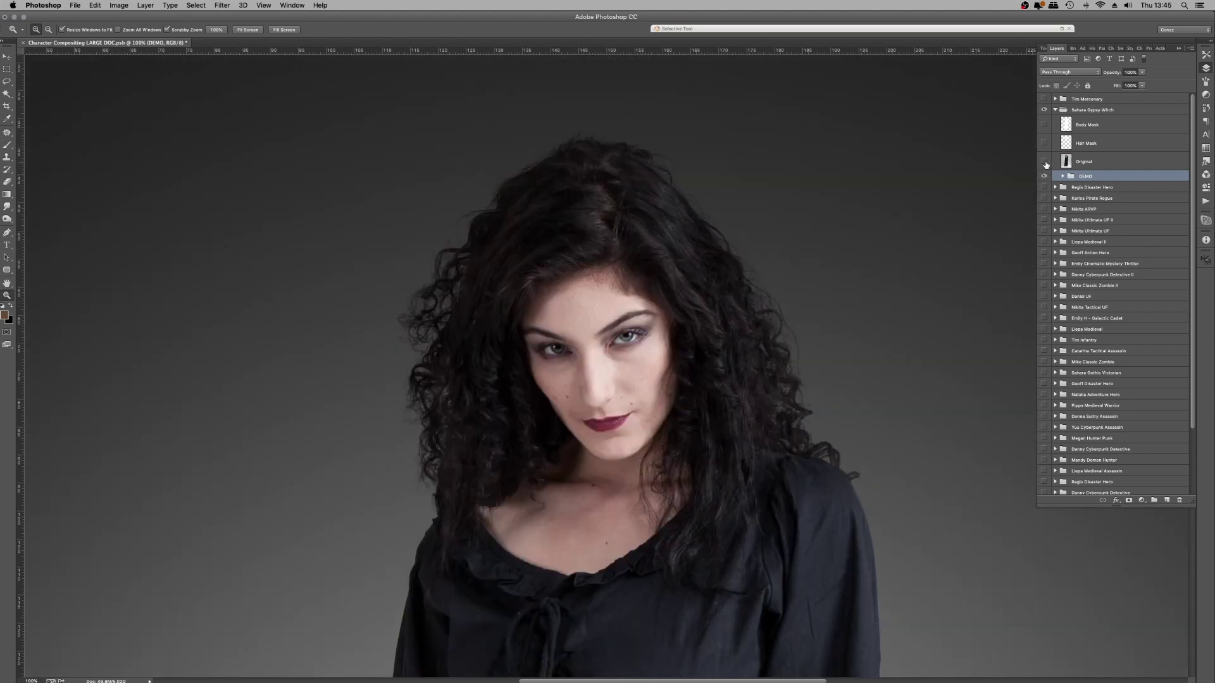
{"action": "left_click", "coordinate": [1063, 177]}
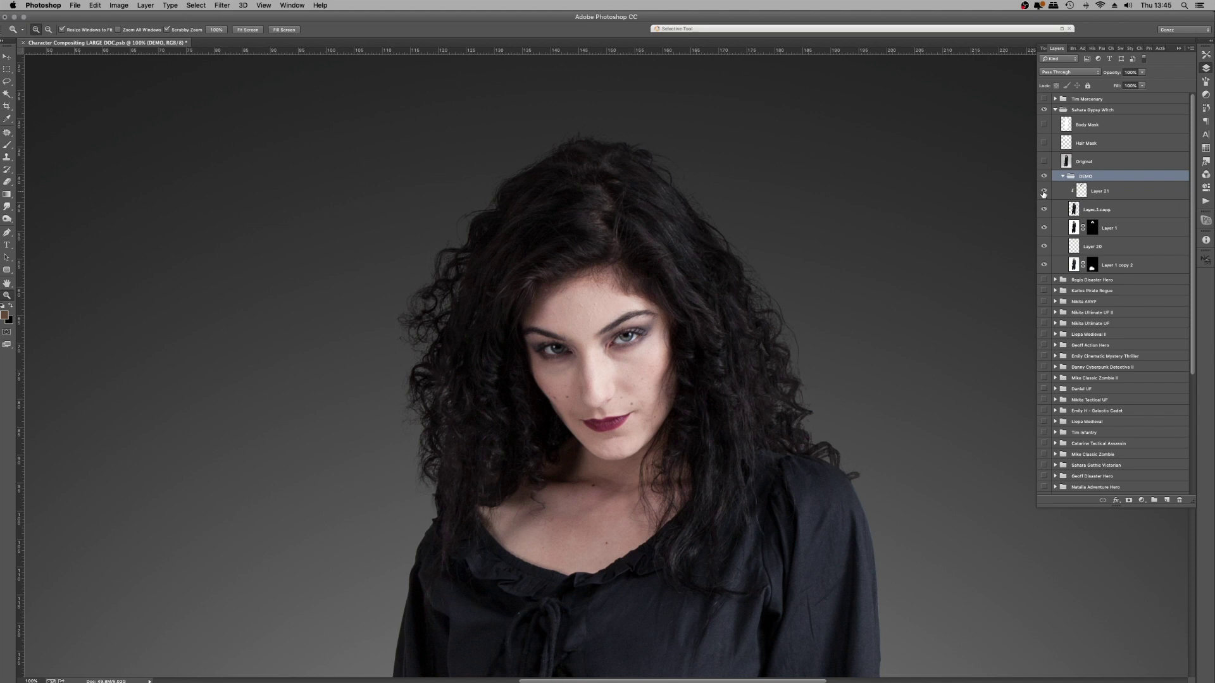
Step: Hide Layer 21, Layer 1 copy, Layer 1 and Layer 20, and show the Original layer
{"action": "left_click", "coordinate": [1043, 192]}
{"action": "left_click", "coordinate": [1045, 209]}
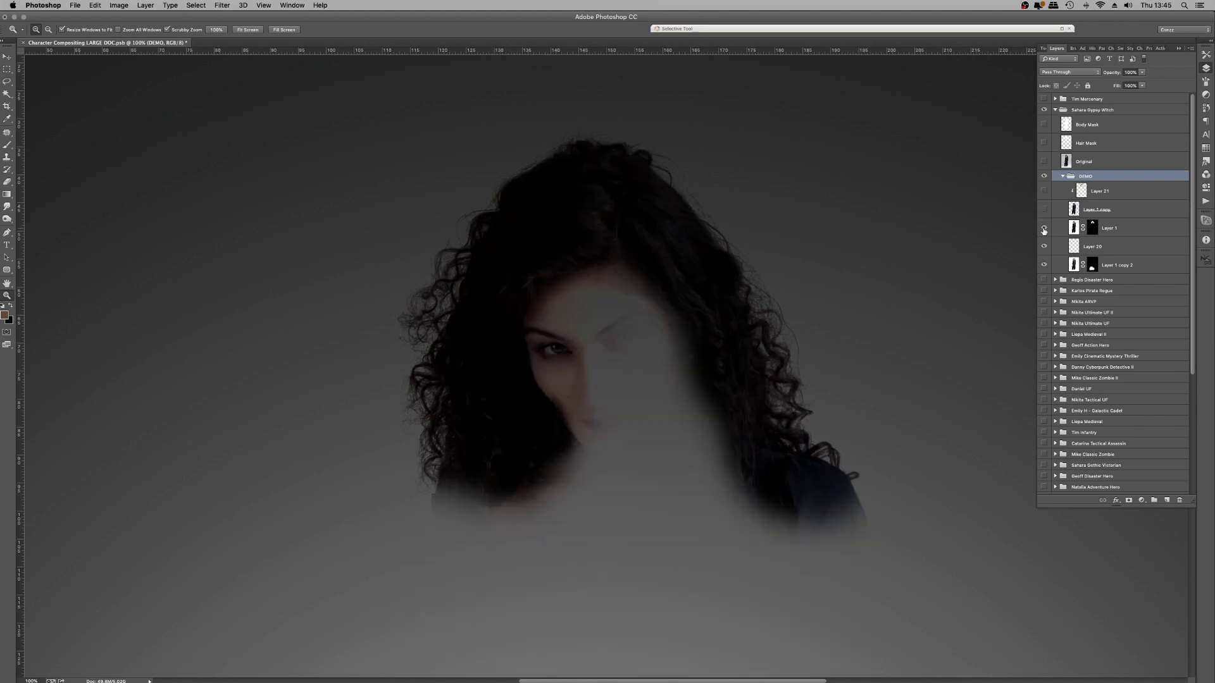
{"action": "left_click", "coordinate": [1044, 234]}
{"action": "left_click", "coordinate": [1044, 247]}
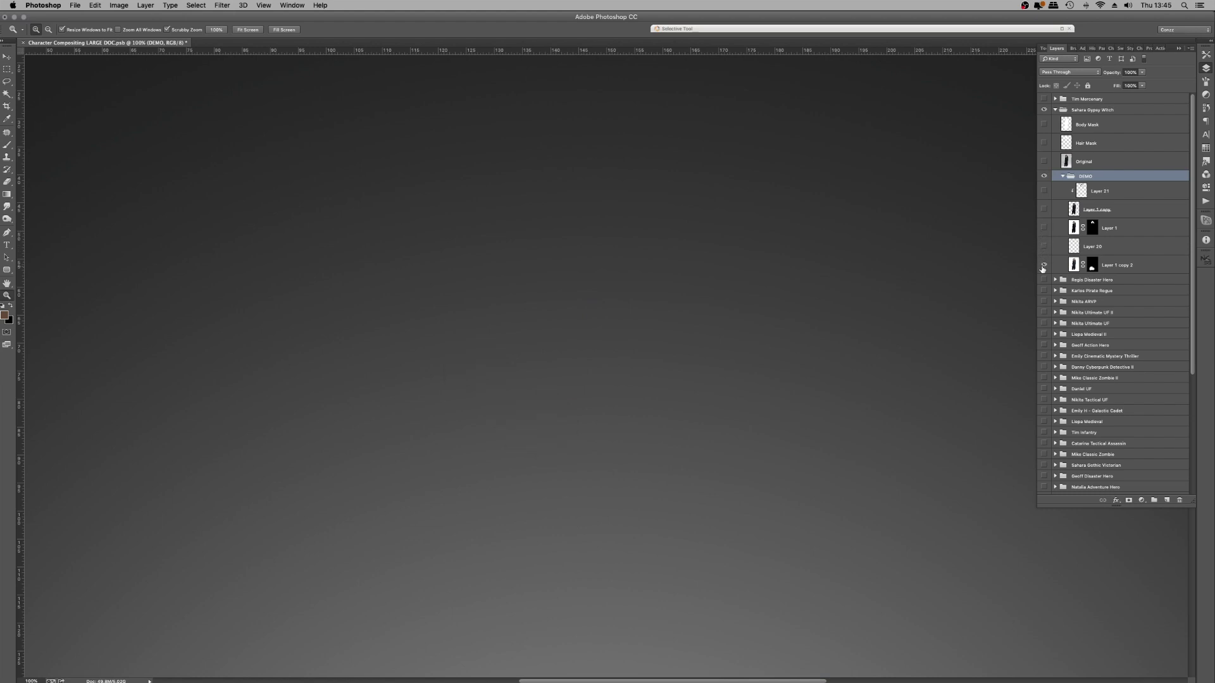
{"action": "left_click", "coordinate": [1044, 161]}
Step: Fit the photo on screen and zoom in on the woman's head
{"action": "right_click", "coordinate": [644, 258]}
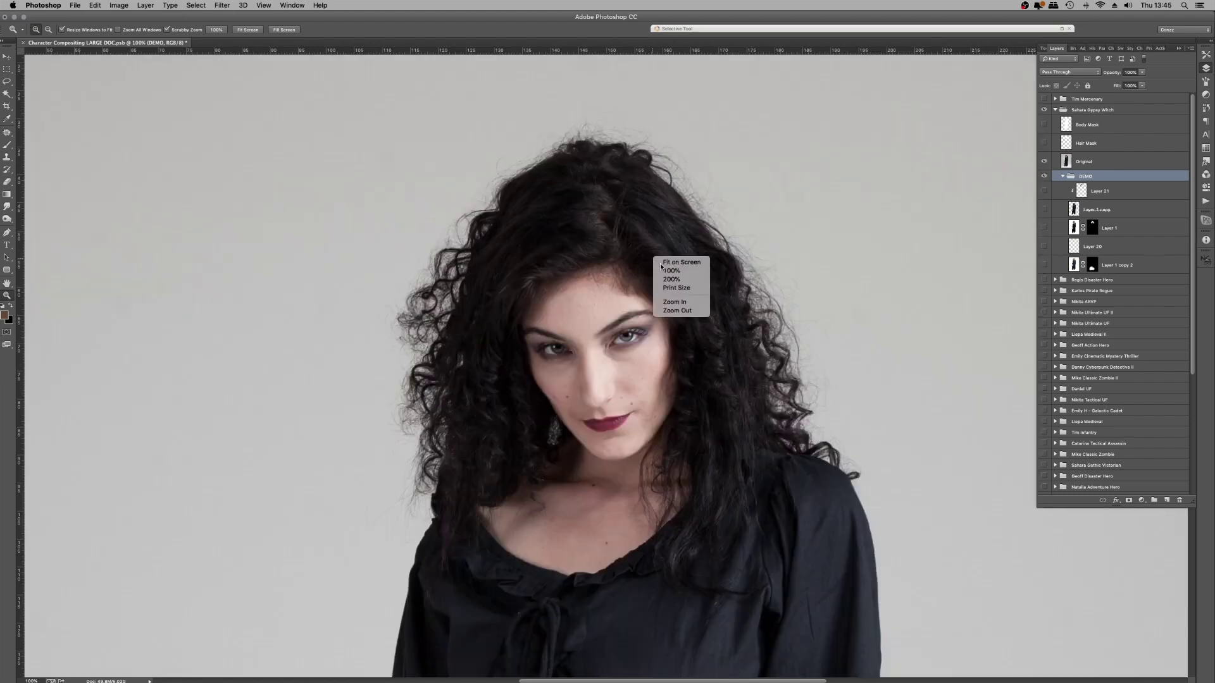
{"action": "left_click", "coordinate": [658, 260]}
{"action": "left_click", "coordinate": [612, 195]}
{"action": "left_click", "coordinate": [612, 195]}
{"action": "left_click", "coordinate": [612, 195]}
{"action": "scroll", "coordinate": [625, 244], "scroll_direction": "up", "scroll_amount": 5}
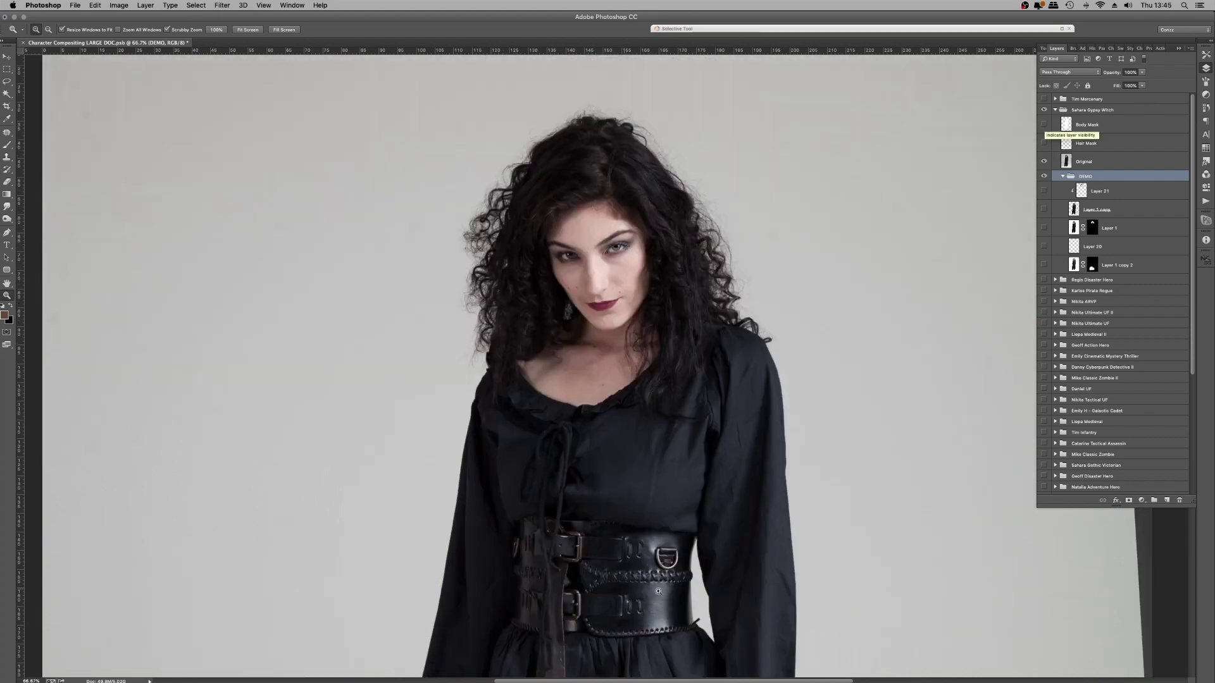
{"action": "left_click", "coordinate": [1044, 125]}
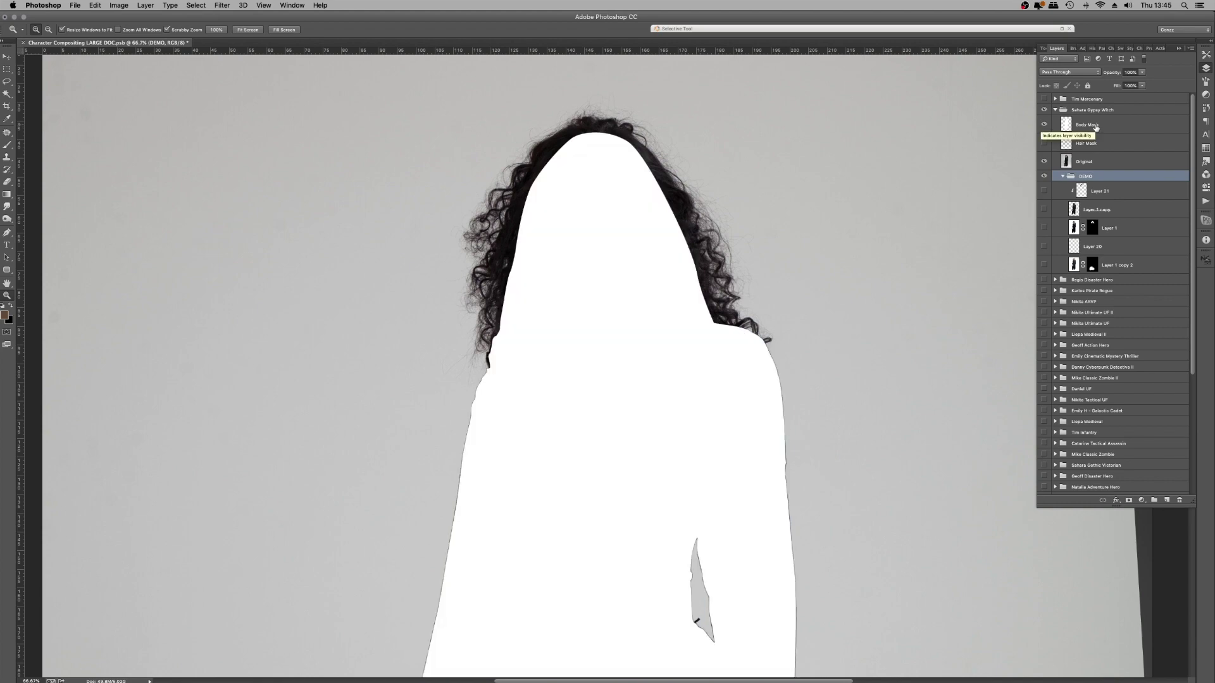
{"action": "left_click", "coordinate": [1087, 124]}
{"action": "scroll", "coordinate": [861, 204], "scroll_direction": "down", "scroll_amount": 15}
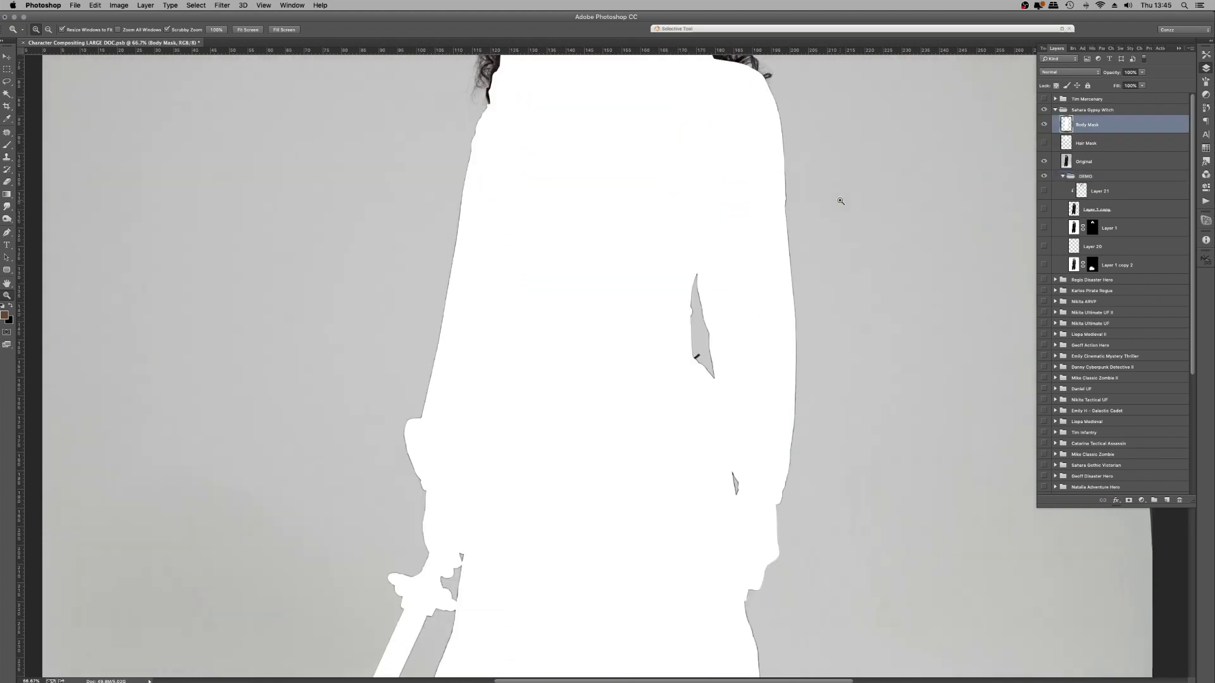
{"action": "scroll", "coordinate": [839, 201], "scroll_direction": "down", "scroll_amount": 4}
{"action": "scroll", "coordinate": [656, 333], "scroll_direction": "up", "scroll_amount": 20}
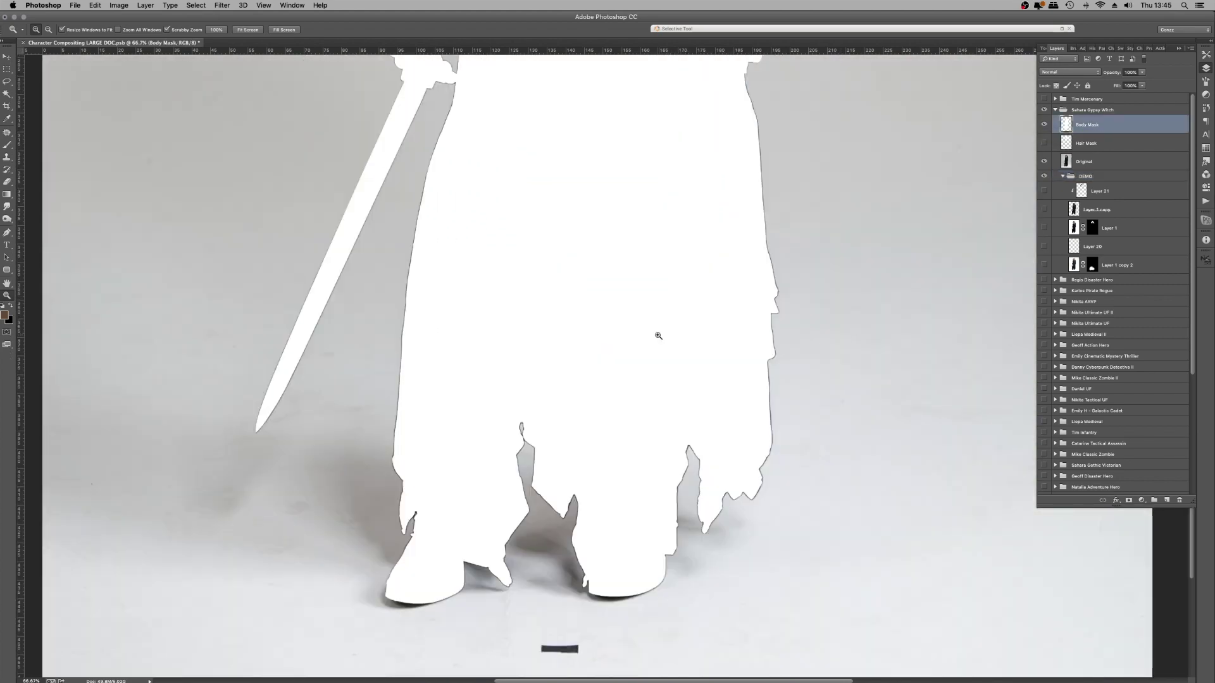
{"action": "left_click", "coordinate": [1044, 125]}
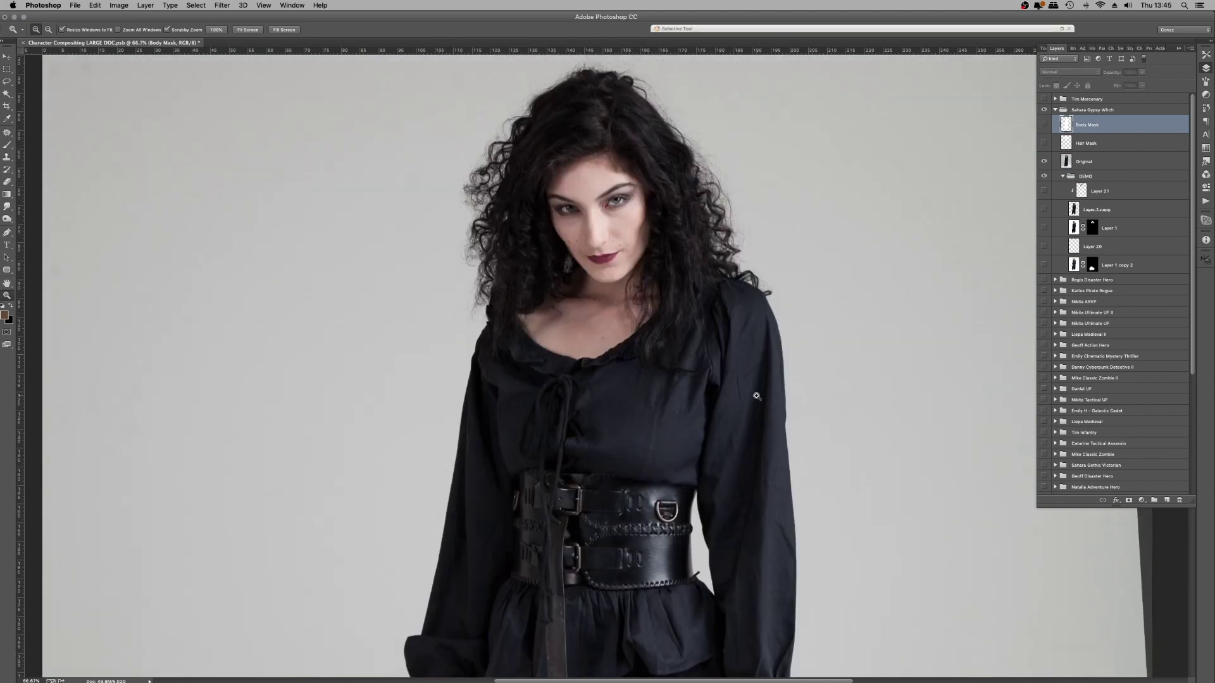
{"action": "scroll", "coordinate": [757, 396], "scroll_direction": "down", "scroll_amount": 10}
{"action": "scroll", "coordinate": [760, 390], "scroll_direction": "up", "scroll_amount": 5}
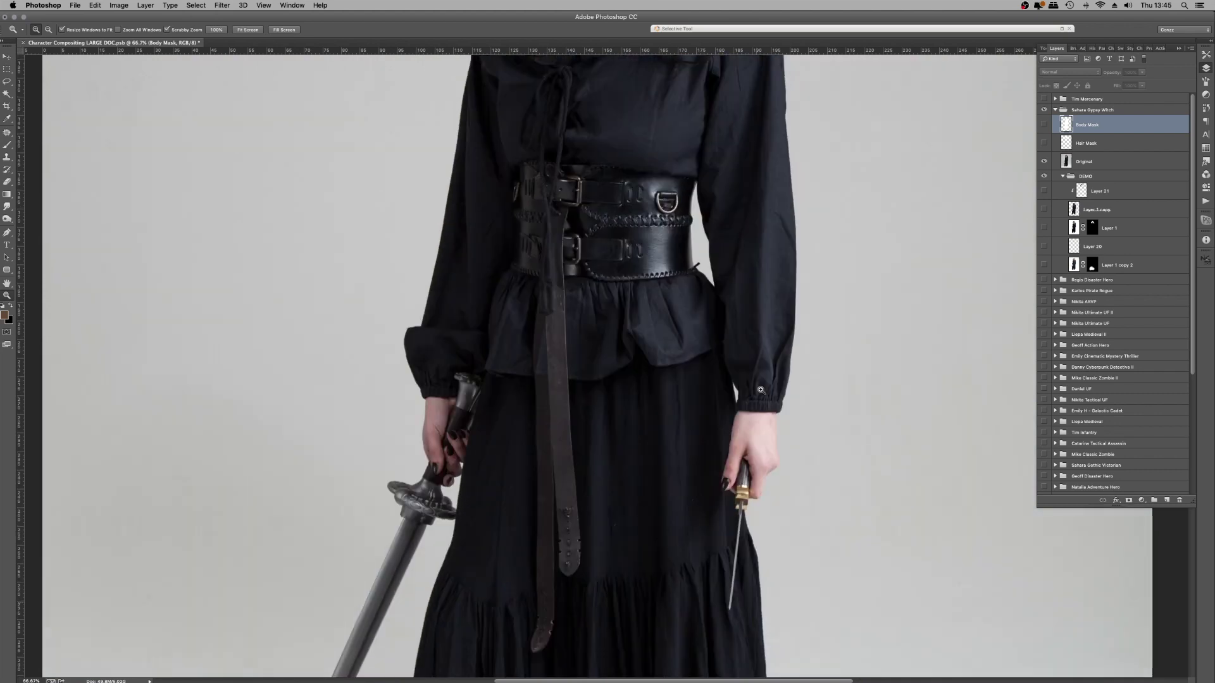
{"action": "left_click", "coordinate": [1045, 124]}
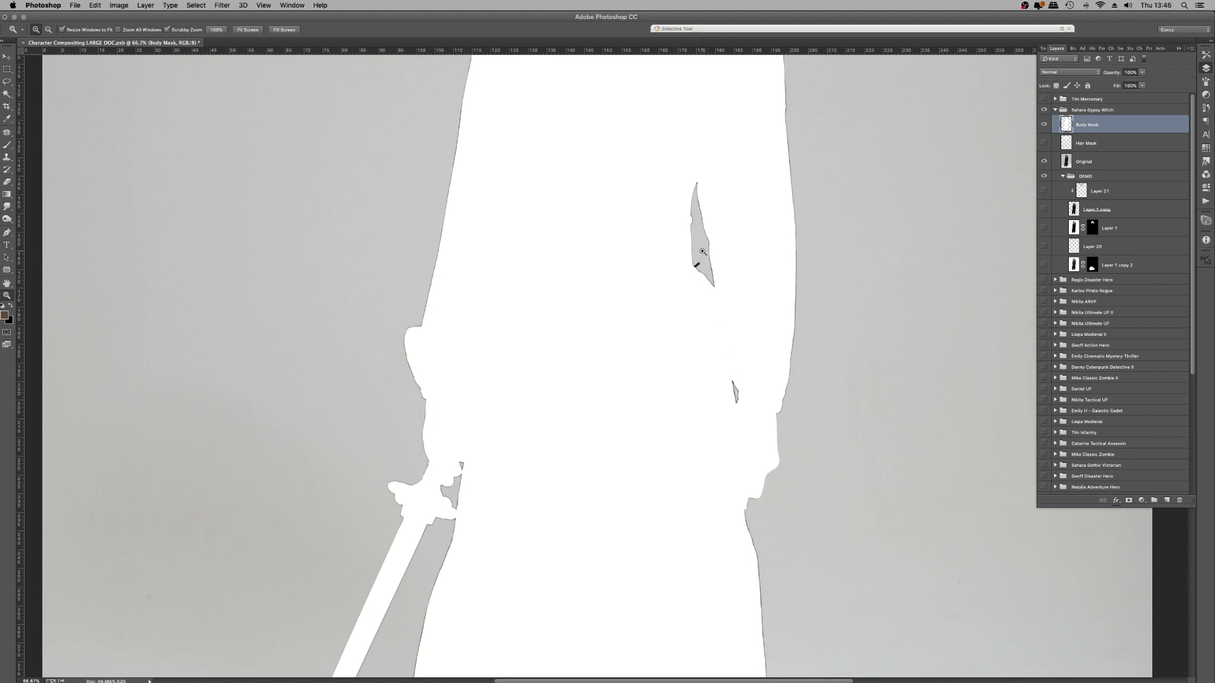
{"action": "scroll", "coordinate": [680, 330], "scroll_direction": "up", "scroll_amount": 5}
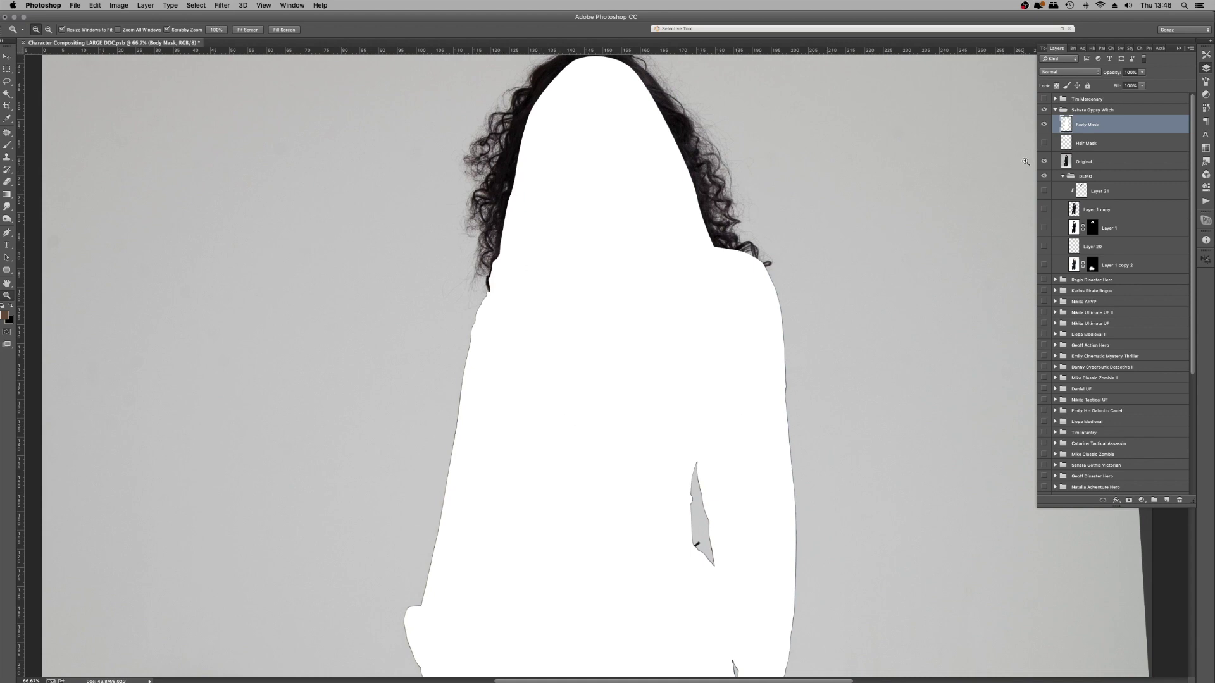
{"action": "left_click", "coordinate": [1042, 126]}
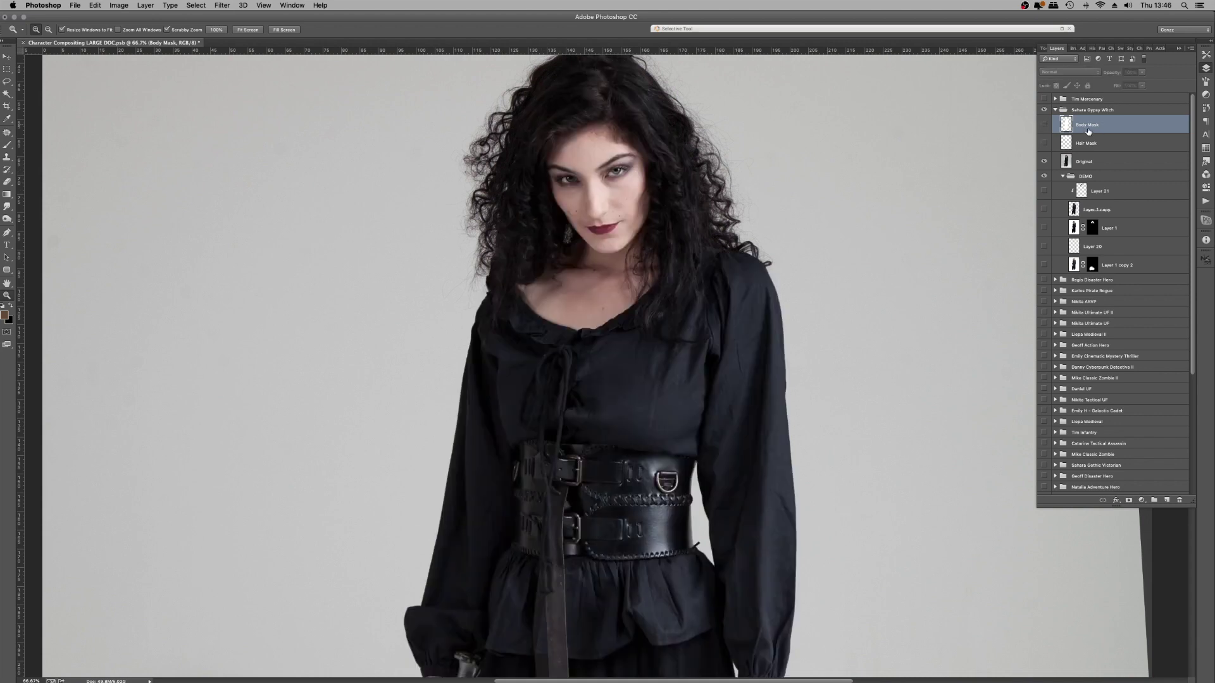
{"action": "scroll", "coordinate": [816, 418], "scroll_direction": "up", "scroll_amount": 2}
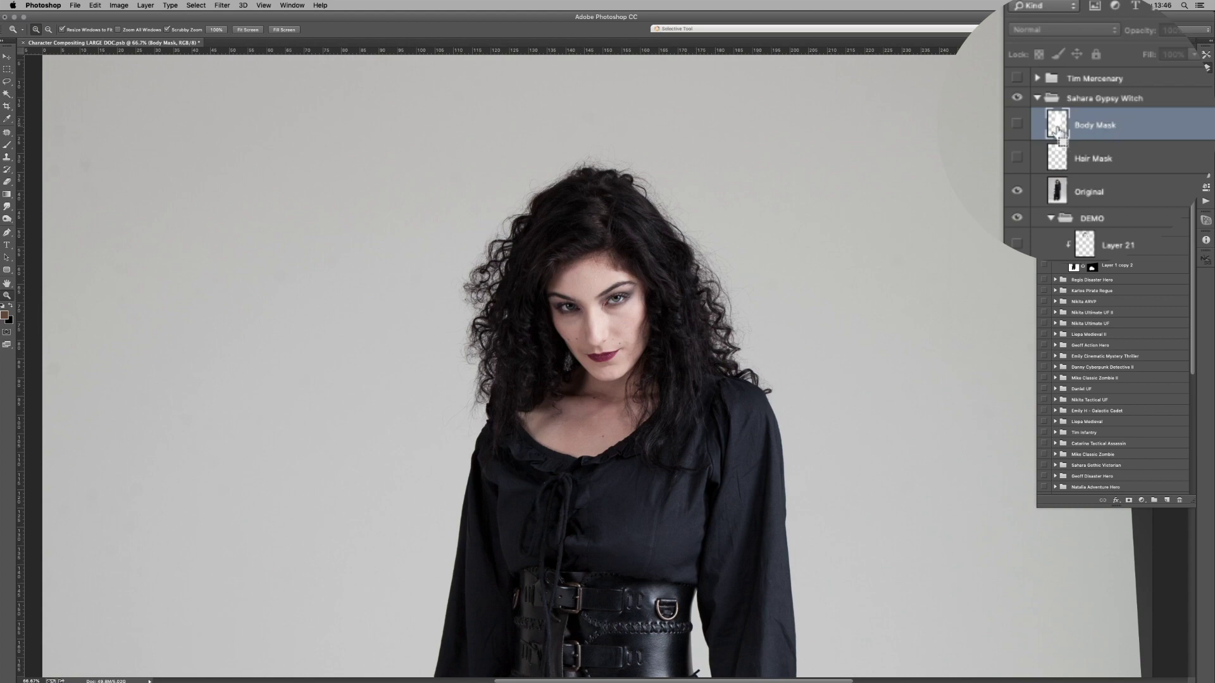
{"action": "left_click", "coordinate": [1057, 127], "text": "ctrl"}
{"action": "scroll", "coordinate": [655, 271], "scroll_direction": "down", "scroll_amount": 3}
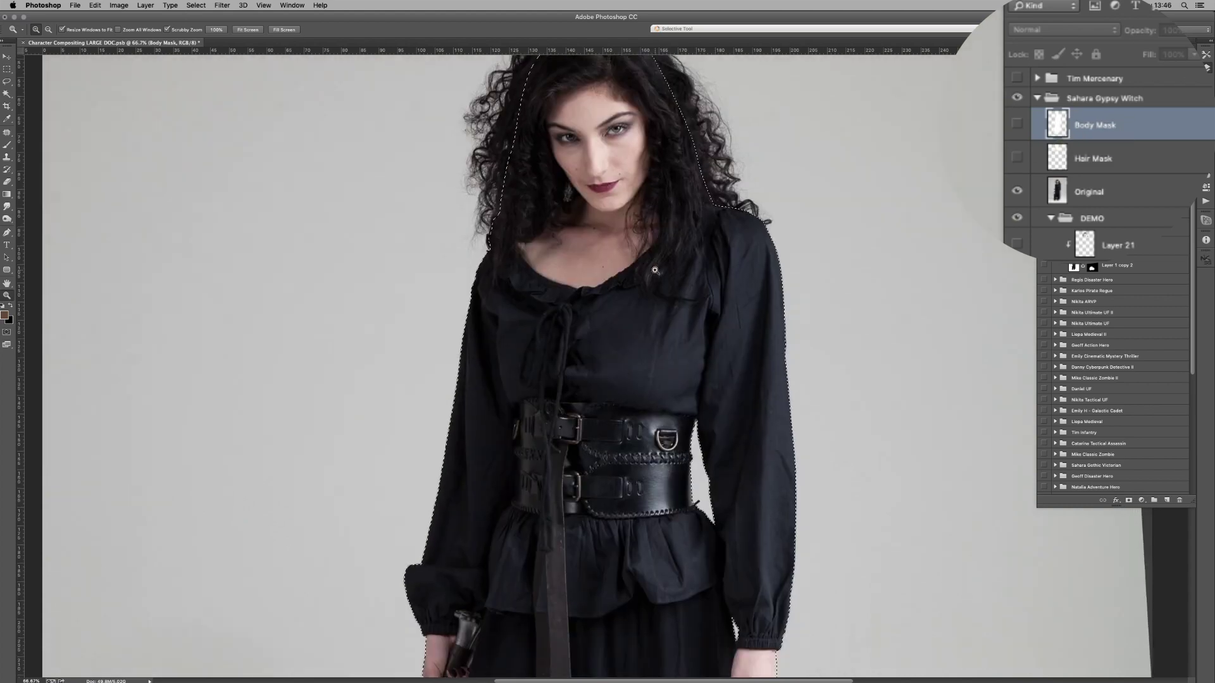
{"action": "scroll", "coordinate": [768, 299], "scroll_direction": "up", "scroll_amount": 1}
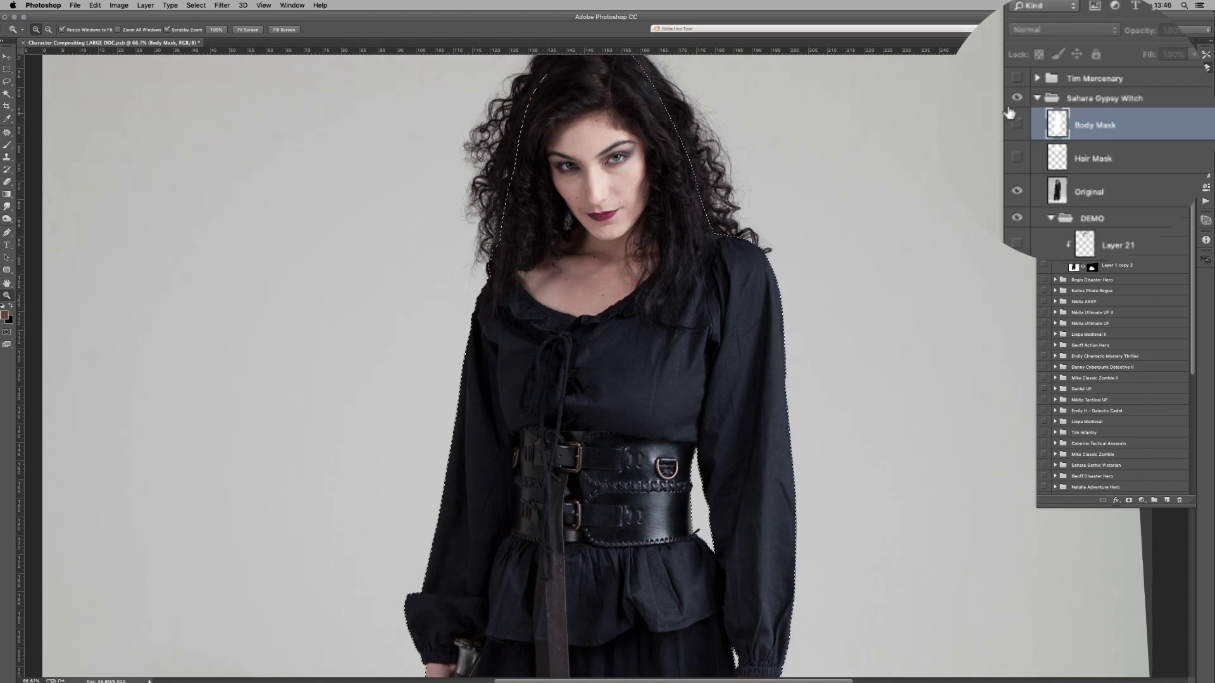
{"action": "key", "text": "super+d"}
{"action": "scroll", "coordinate": [651, 262], "scroll_direction": "up", "scroll_amount": 3}
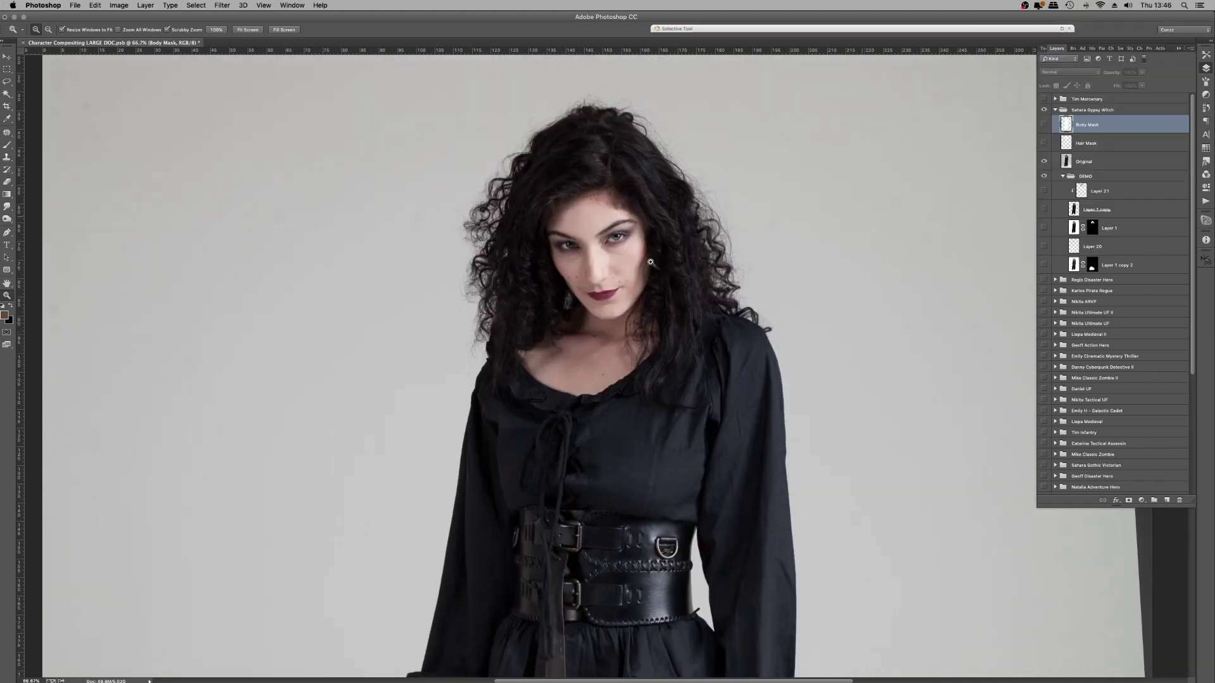
{"action": "left_click", "coordinate": [622, 258]}
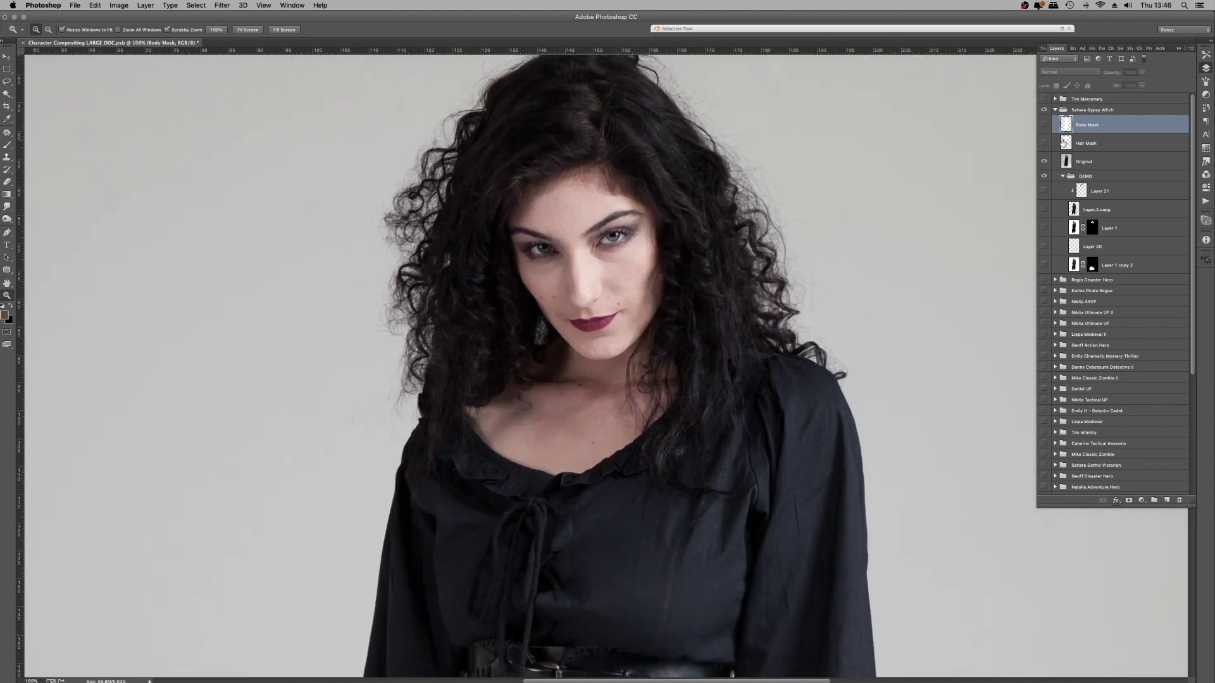
{"action": "left_click", "coordinate": [1063, 143]}
{"action": "left_click", "coordinate": [1044, 144]}
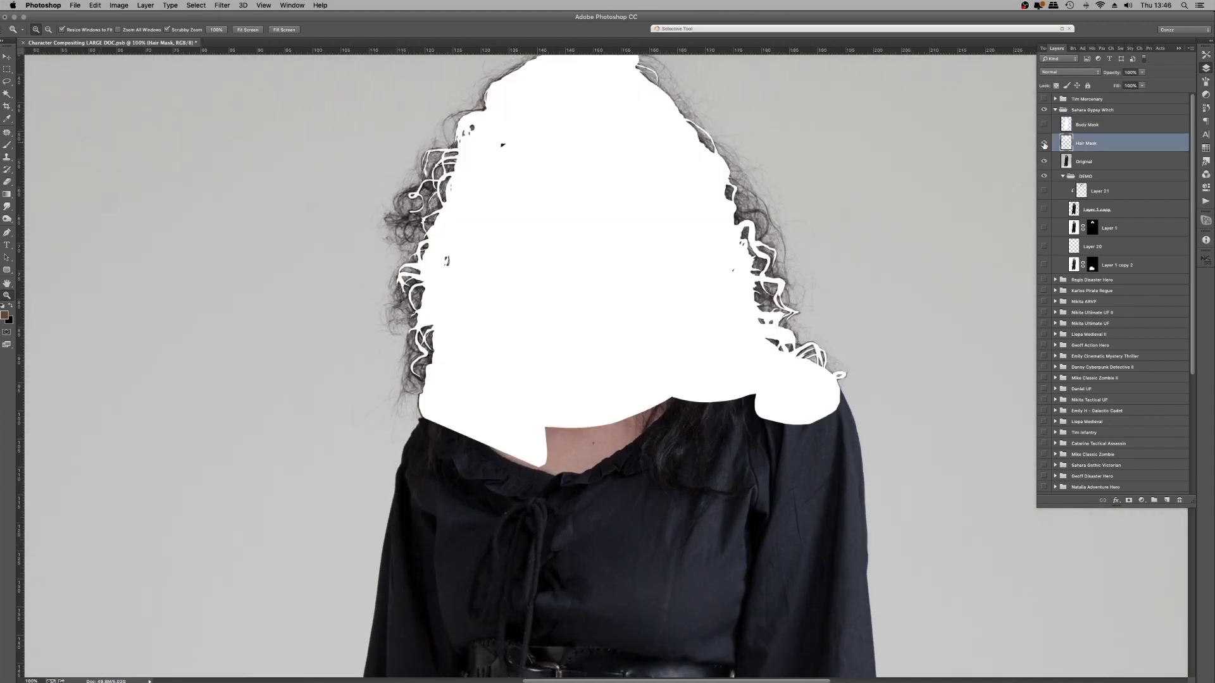
{"action": "left_click", "coordinate": [1044, 144]}
{"action": "left_click", "coordinate": [450, 207]}
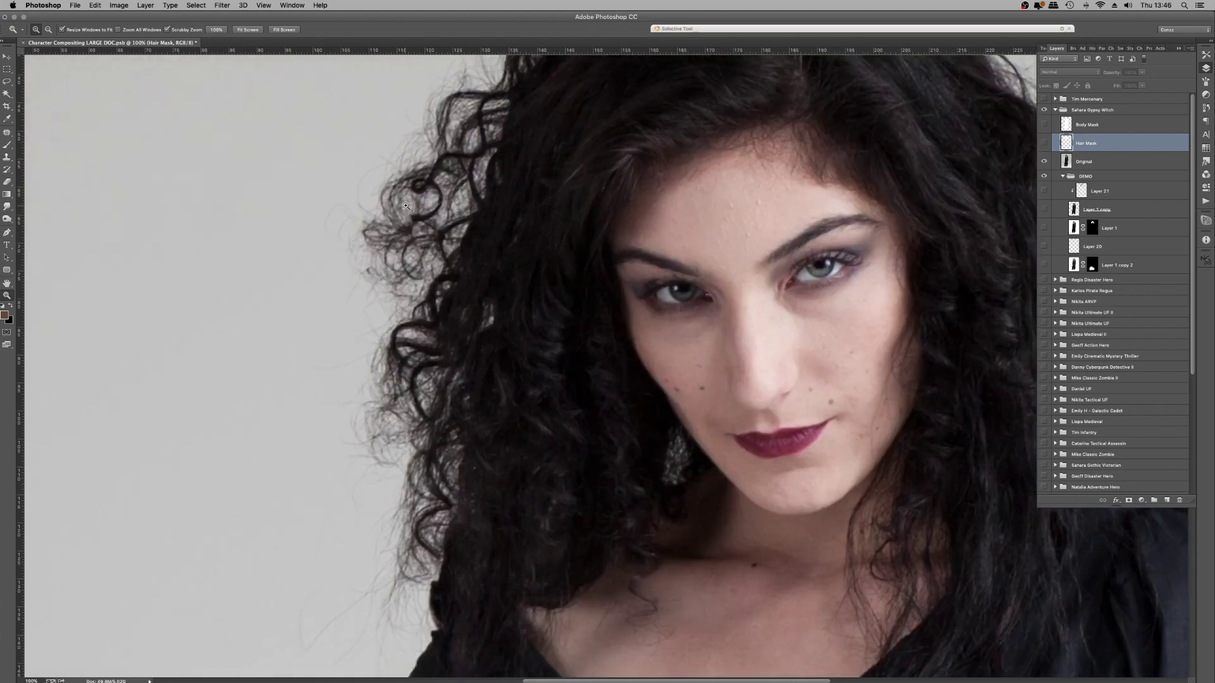
{"action": "left_click", "coordinate": [458, 228]}
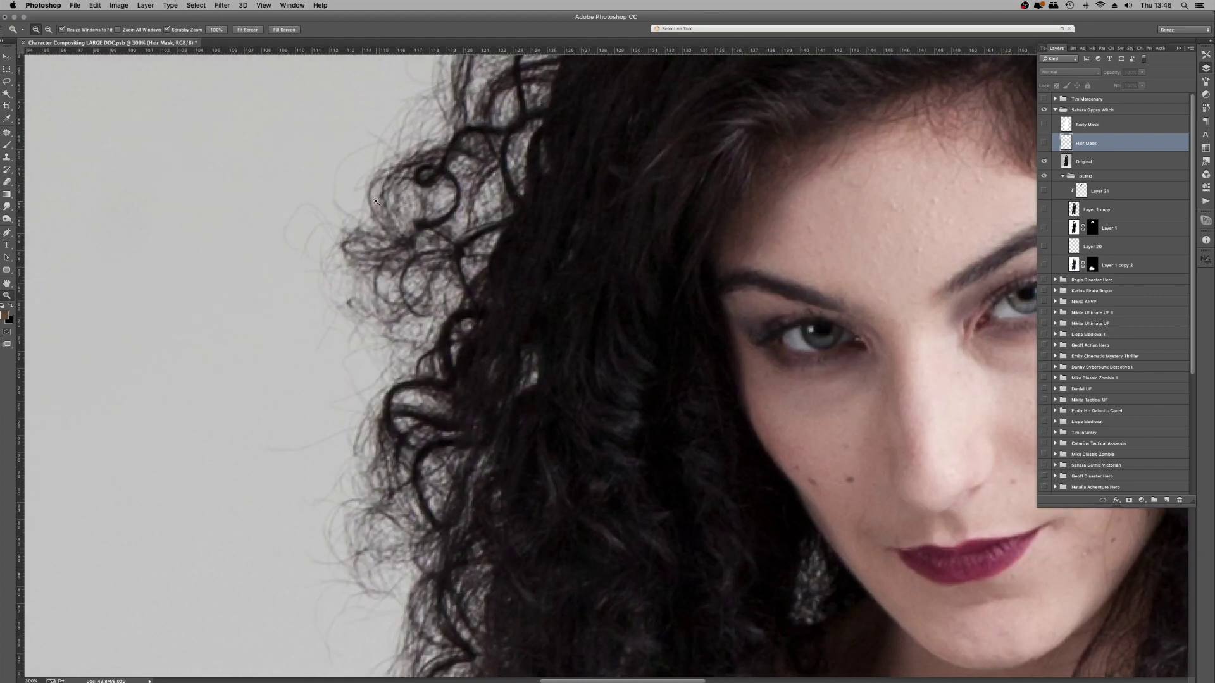
{"action": "left_click", "coordinate": [1045, 144]}
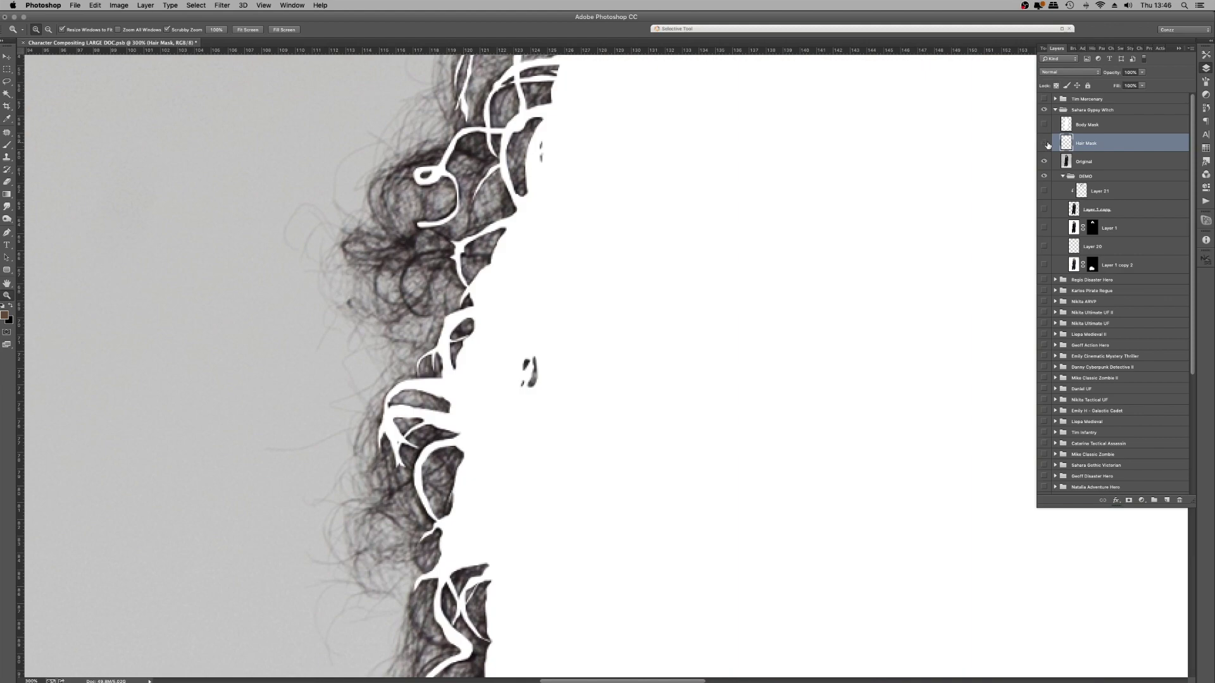
{"action": "left_click", "coordinate": [1044, 144]}
{"action": "scroll", "coordinate": [647, 261], "scroll_direction": "down", "scroll_amount": 5}
{"action": "scroll", "coordinate": [643, 257], "scroll_direction": "down", "scroll_amount": 4}
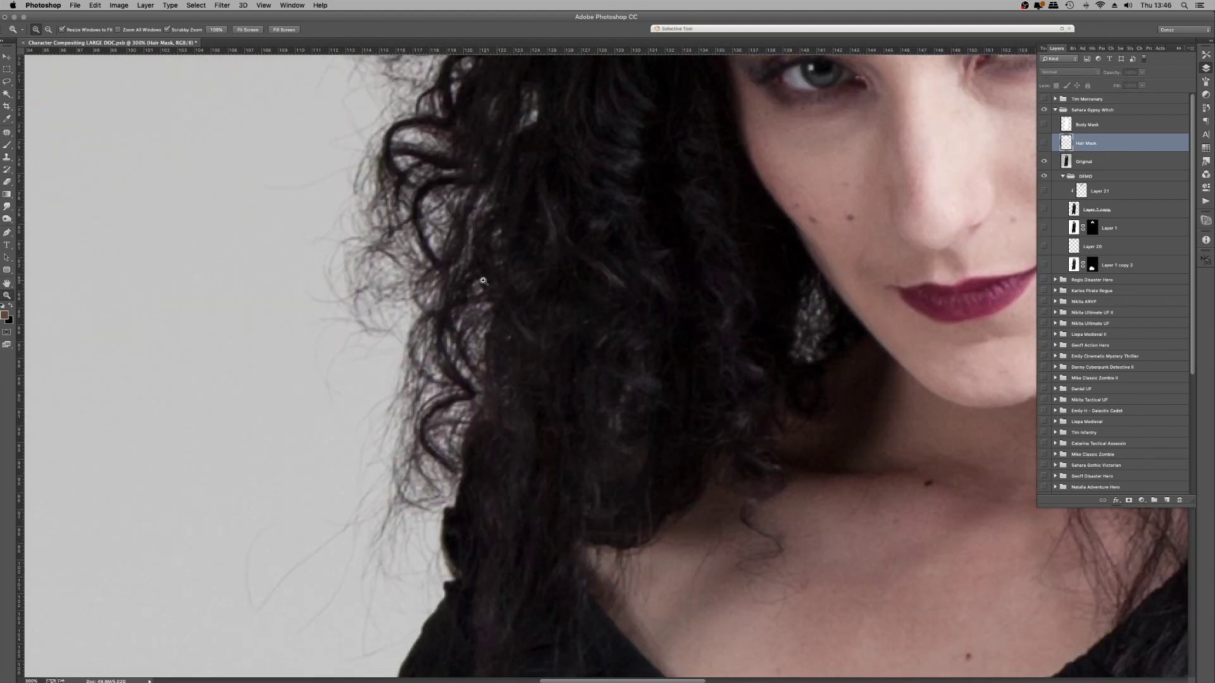
{"action": "left_click", "coordinate": [1044, 145]}
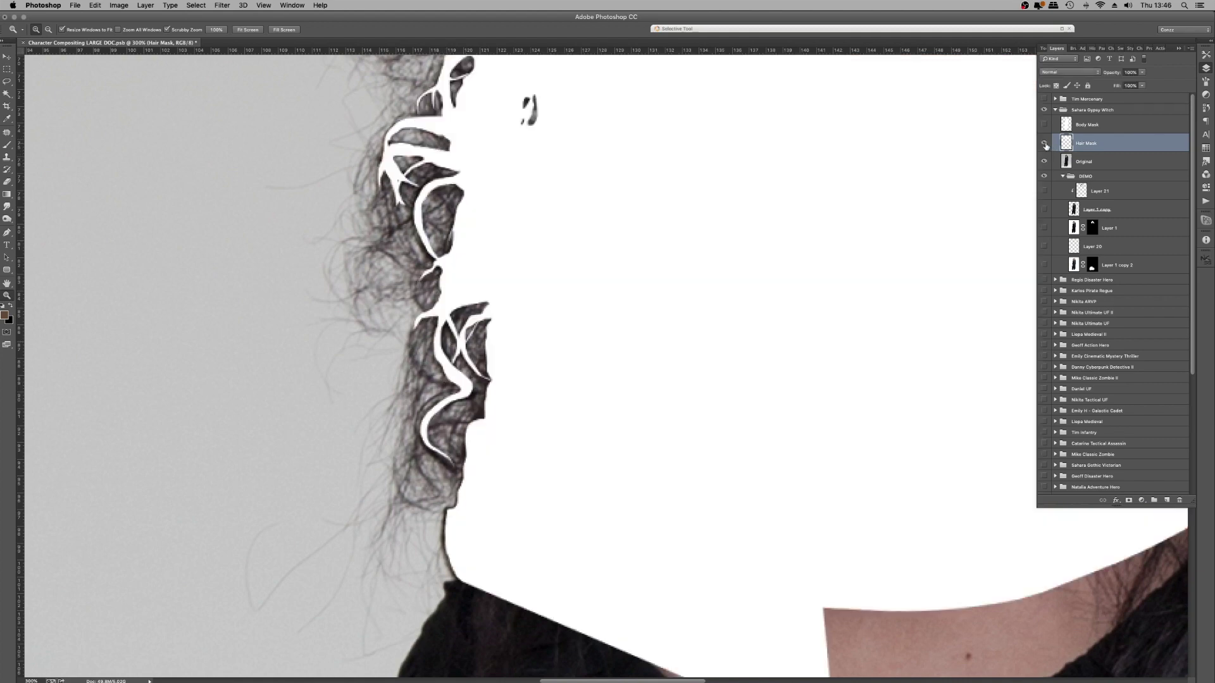
{"action": "scroll", "coordinate": [652, 377], "scroll_direction": "up", "scroll_amount": 4}
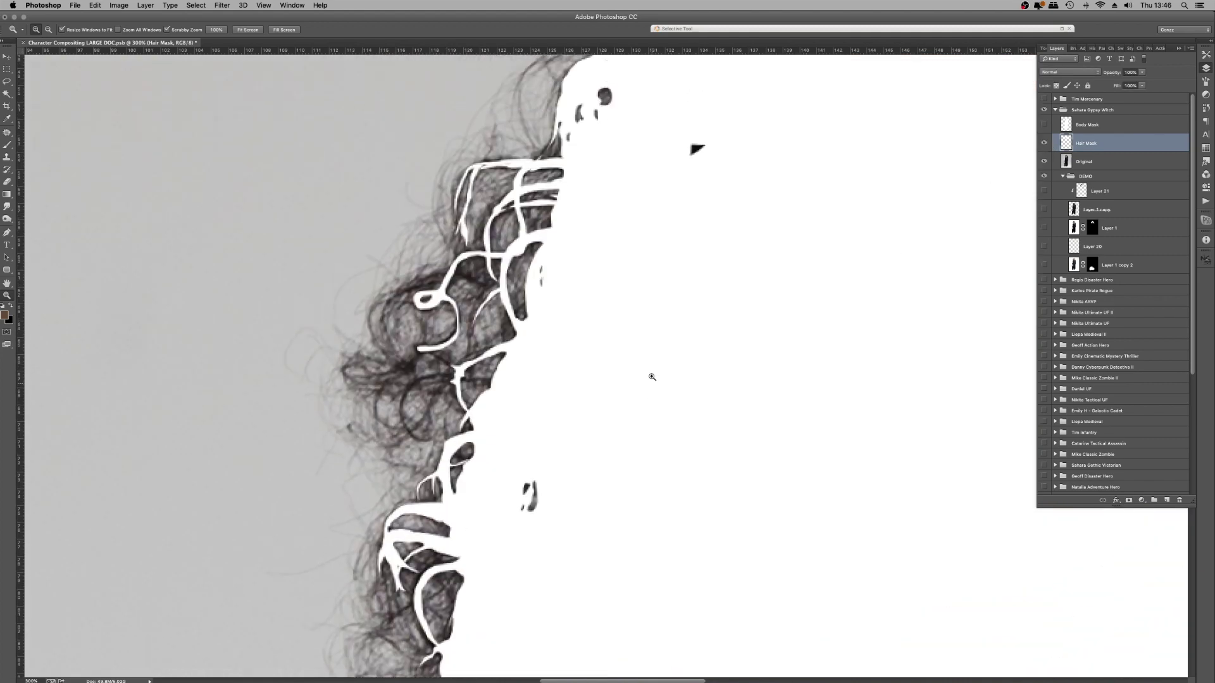
{"action": "scroll", "coordinate": [652, 377], "scroll_direction": "down", "scroll_amount": 5}
{"action": "left_click", "coordinate": [1044, 144]}
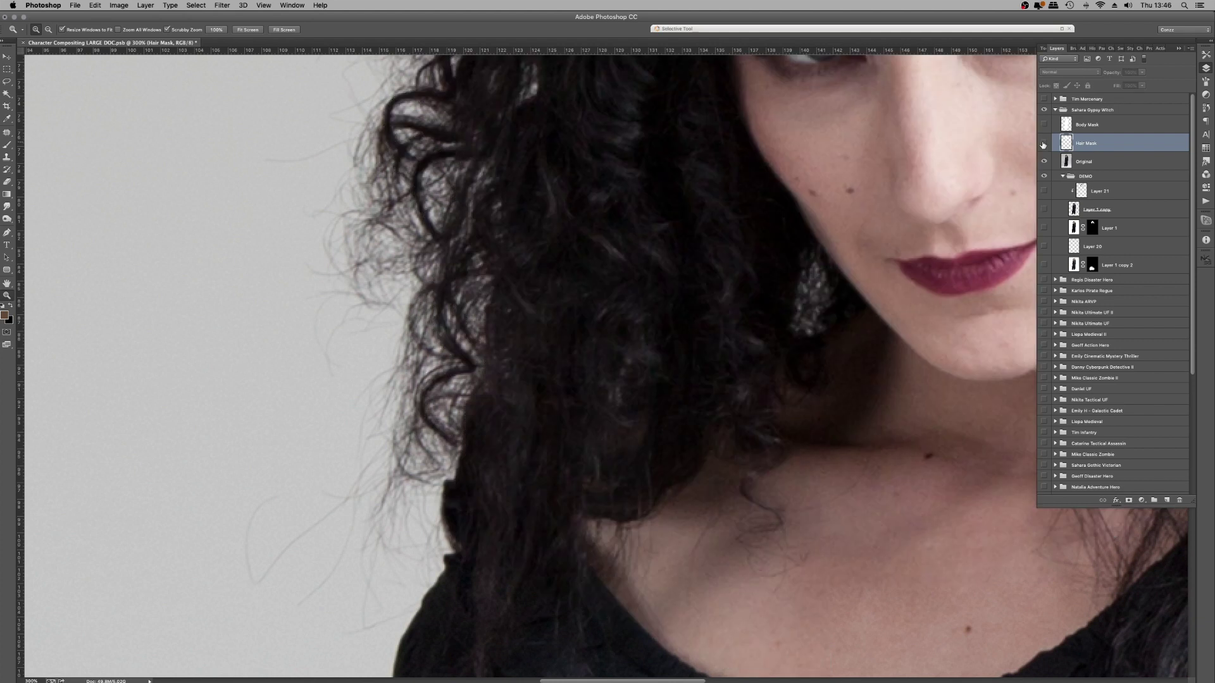
Step: Create an empty Layer 22 above the Hair Mask and switch to the Lasso tool
{"action": "key", "text": "super+shift+n"}
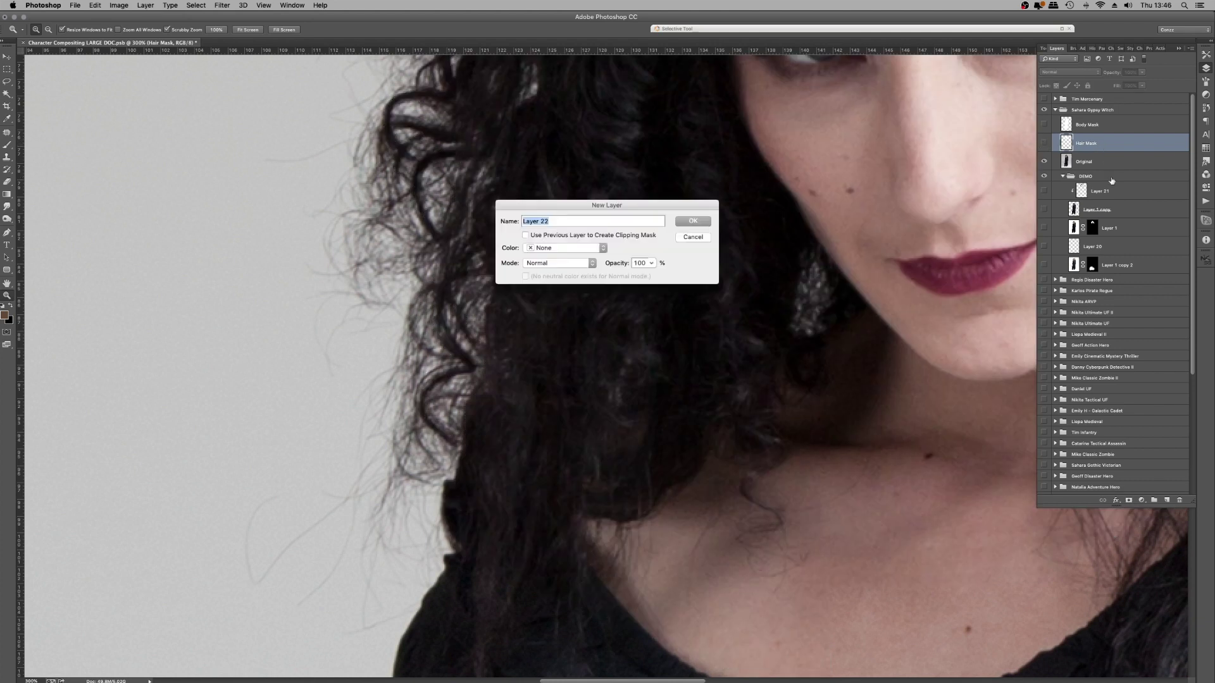
{"action": "key", "text": "Return"}
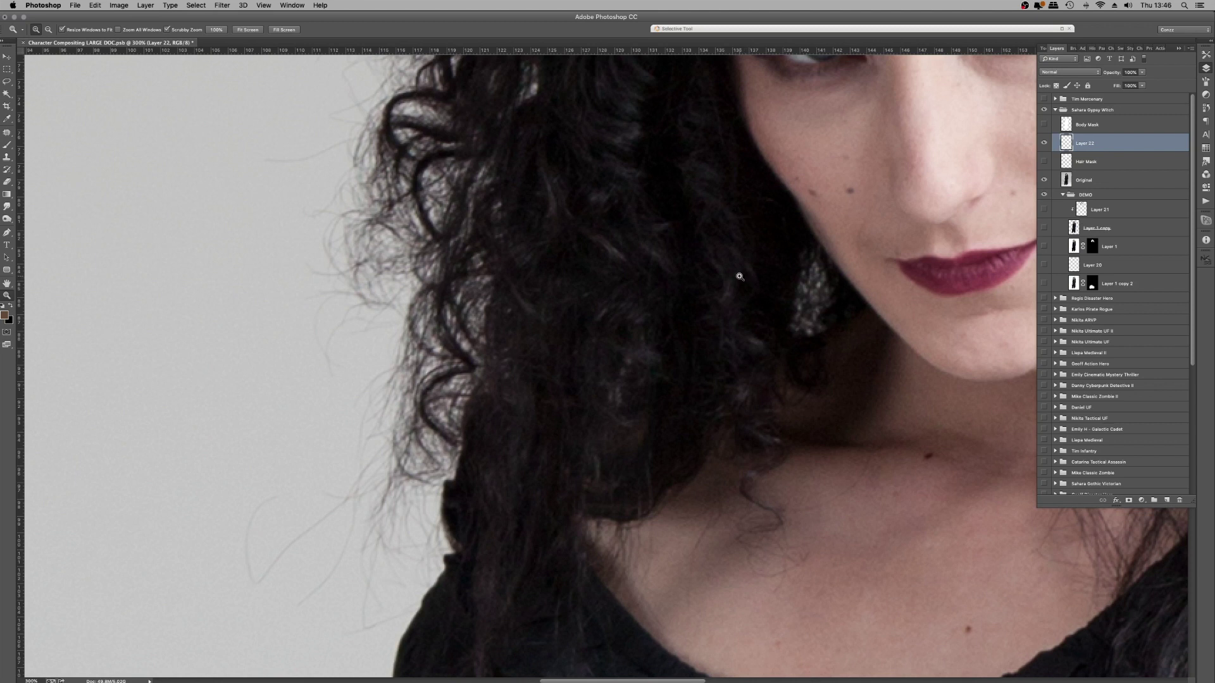
{"action": "key", "text": "l"}
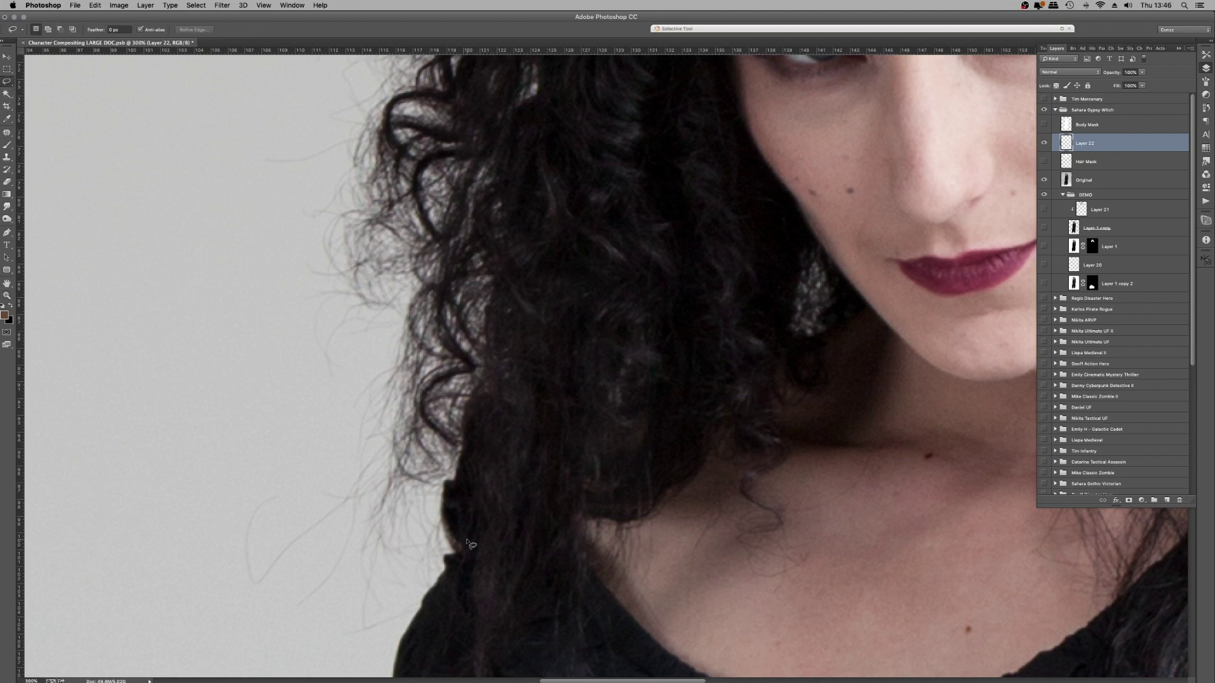
Step: Lasso the dark hair mass from neck to shoulder, Alt-subtracting the loose outer curl
{"action": "mouse_move", "coordinate": [466, 542]}
{"action": "left_mouse_down"}
{"action": "mouse_move", "coordinate": [448, 498]}
{"action": "mouse_move", "coordinate": [464, 505]}
{"action": "left_mouse_up"}
{"action": "left_click", "coordinate": [464, 512]}
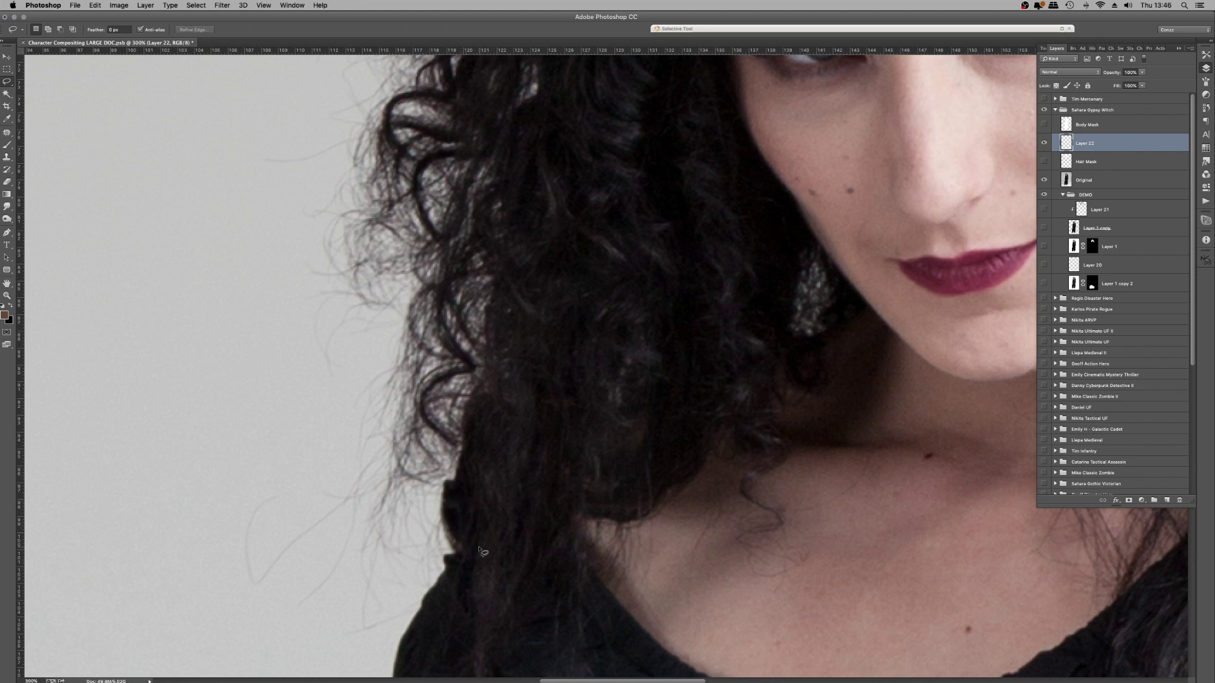
{"action": "mouse_move", "coordinate": [462, 556]}
{"action": "left_mouse_down"}
{"action": "mouse_move", "coordinate": [446, 495]}
{"action": "mouse_move", "coordinate": [494, 304]}
{"action": "mouse_move", "coordinate": [534, 202]}
{"action": "mouse_move", "coordinate": [651, 598]}
{"action": "mouse_move", "coordinate": [617, 588]}
{"action": "left_mouse_up"}
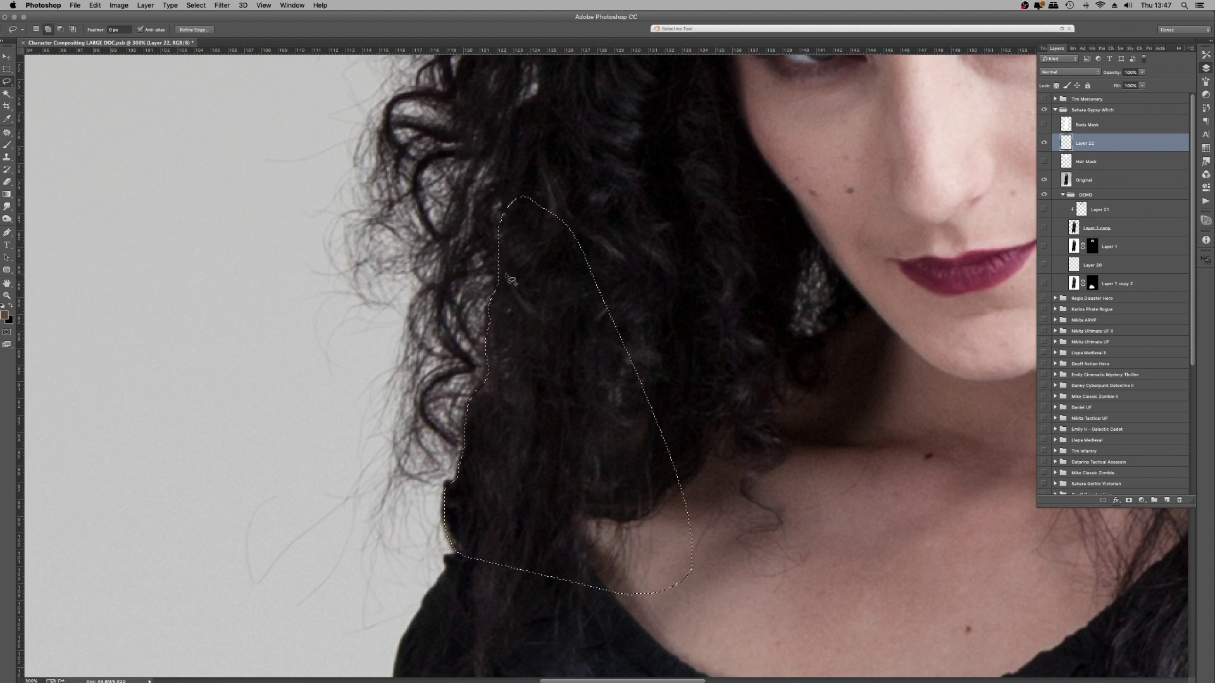
{"action": "mouse_move", "coordinate": [497, 278]}
{"action": "left_mouse_down"}
{"action": "mouse_move", "coordinate": [468, 276]}
{"action": "mouse_move", "coordinate": [446, 305]}
{"action": "mouse_move", "coordinate": [471, 366]}
{"action": "mouse_move", "coordinate": [438, 318]}
{"action": "mouse_move", "coordinate": [515, 256]}
{"action": "mouse_move", "coordinate": [500, 288]}
{"action": "left_mouse_up"}
{"action": "key", "text": "alt"}
{"action": "left_click_drag", "start_coordinate": [432, 302], "coordinate": [440, 356]}
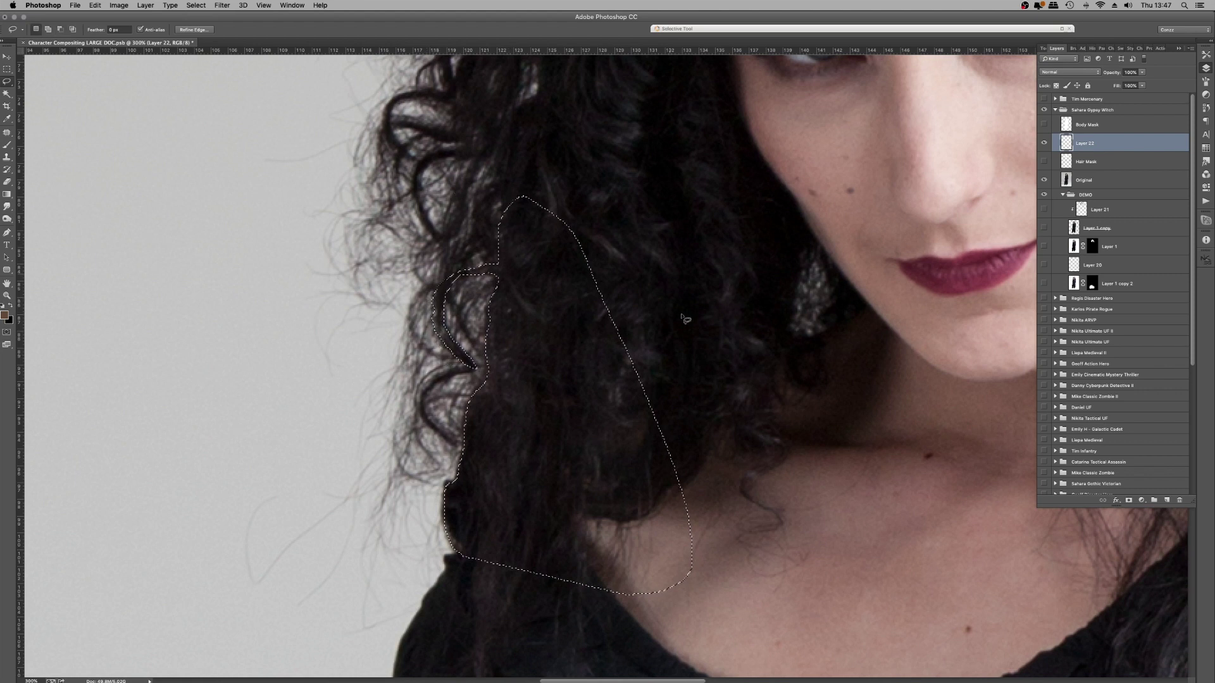
{"action": "scroll", "coordinate": [617, 190], "scroll_direction": "up", "scroll_amount": 2}
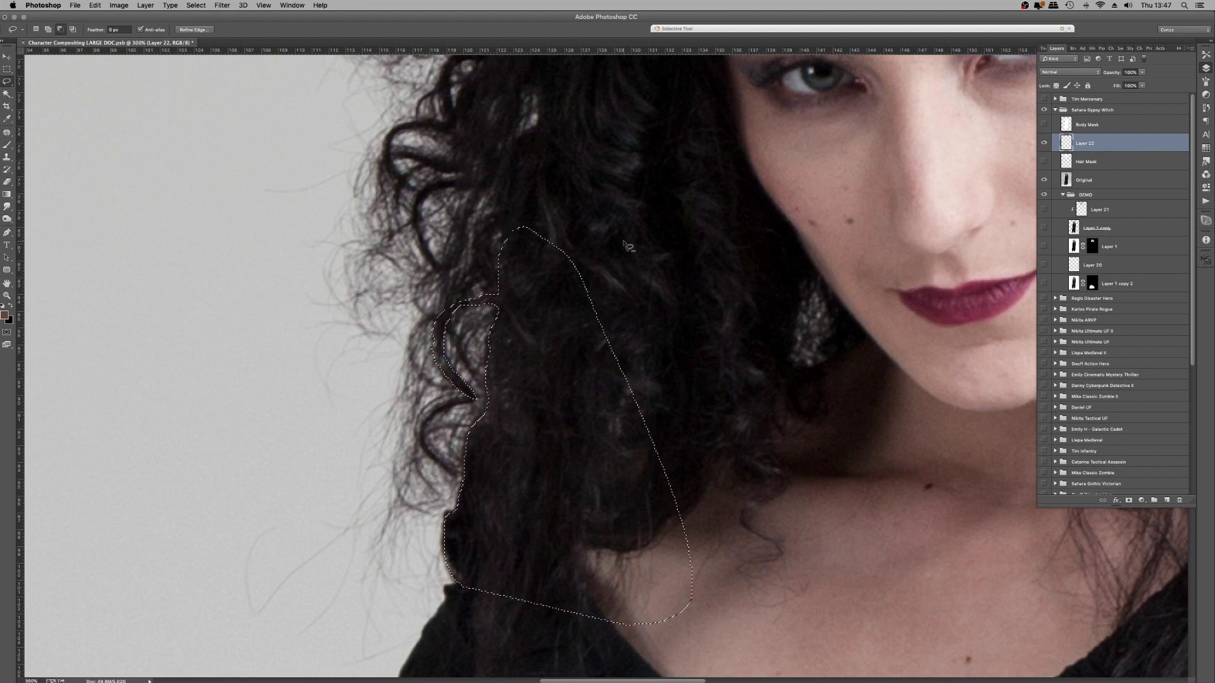
Step: Reset to default colours with white in front, undoing the accidental brown fill
{"action": "key", "text": "alt+BackSpace"}
{"action": "key", "text": "super+d"}
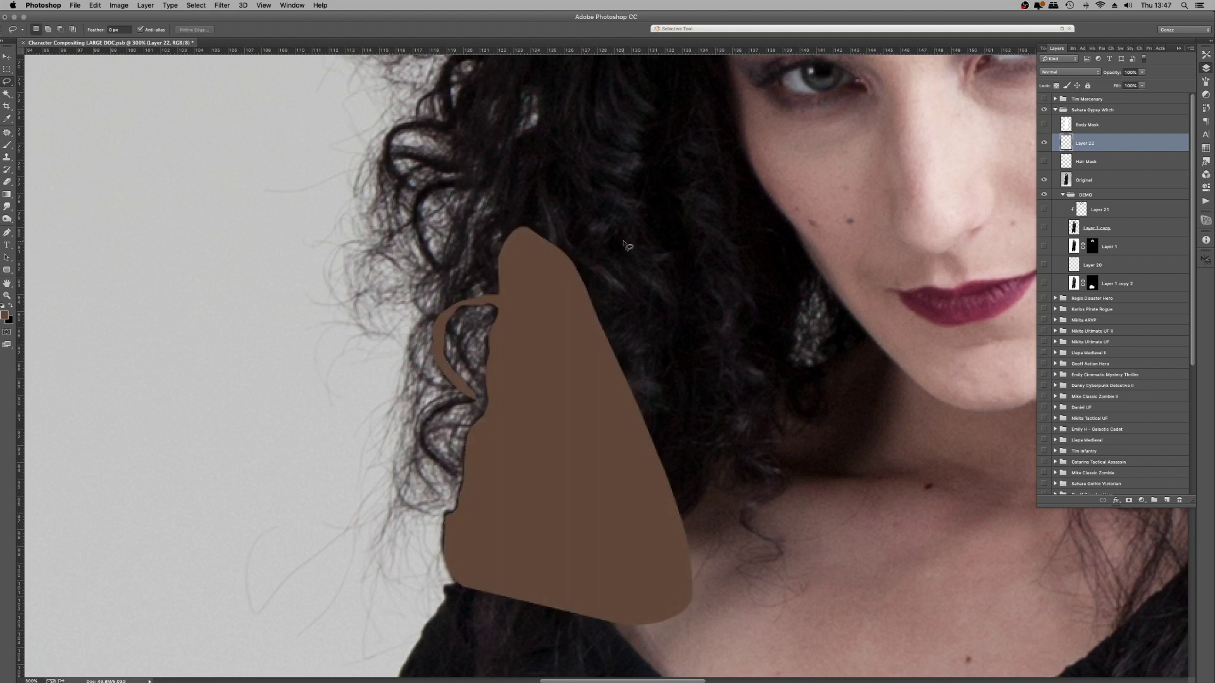
{"action": "key", "text": "d"}
{"action": "key", "text": "x"}
{"action": "key", "text": "super+alt+z"}
{"action": "key", "text": "super+alt+z"}
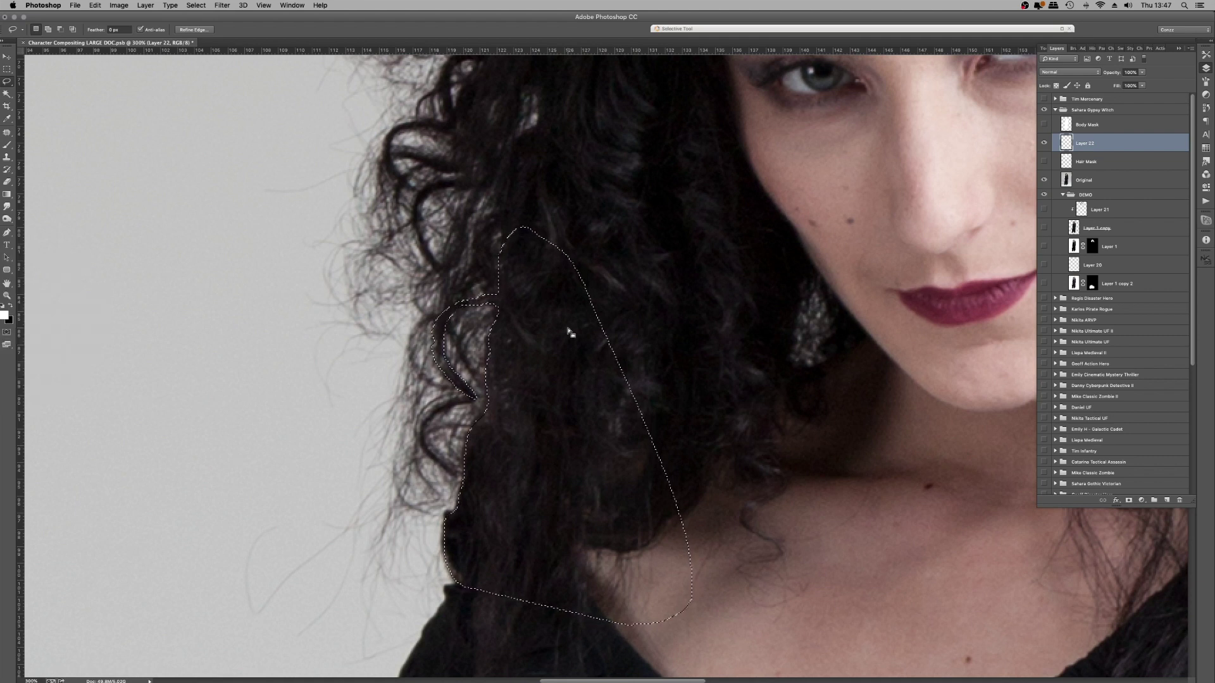
Step: Fill the hair selection with white on Layer 22, deselect, and merge it down
{"action": "key", "text": "alt"}
{"action": "key", "text": "alt+BackSpace"}
{"action": "key", "text": "ctrl+d"}
{"action": "key", "text": "BackSpace"}
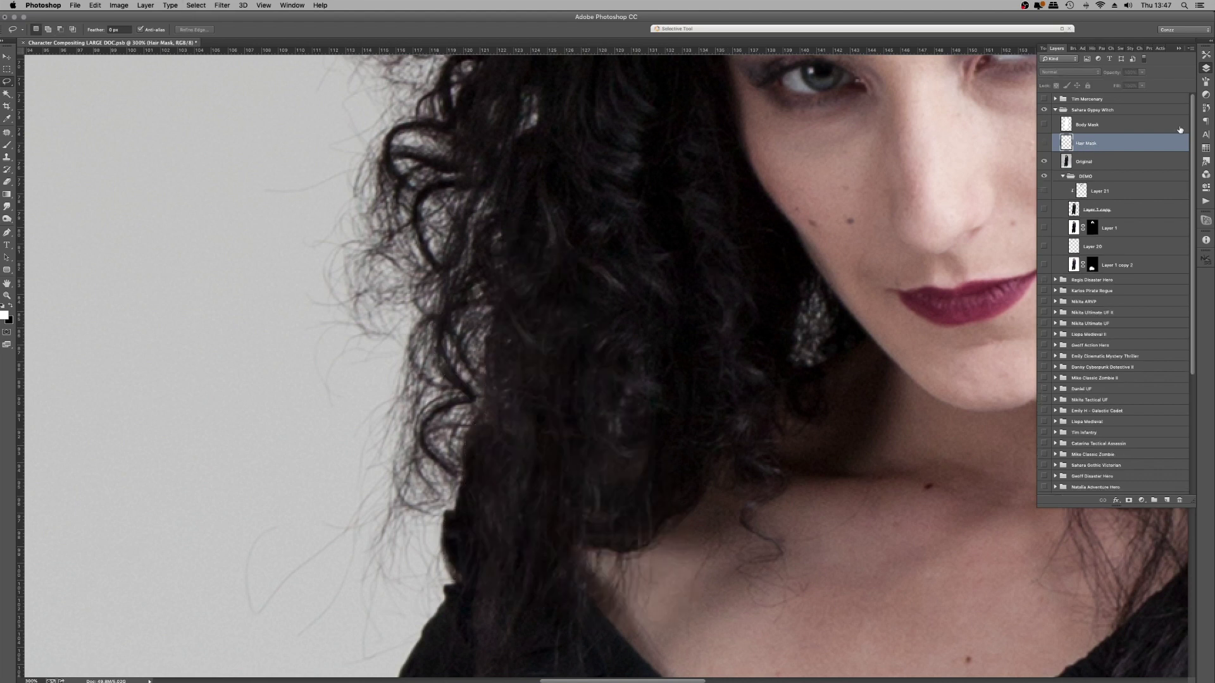
Step: At 100% zoom, load the Hair Mask thumbnail as a selection and make the mask visible
{"action": "left_click", "coordinate": [1044, 144]}
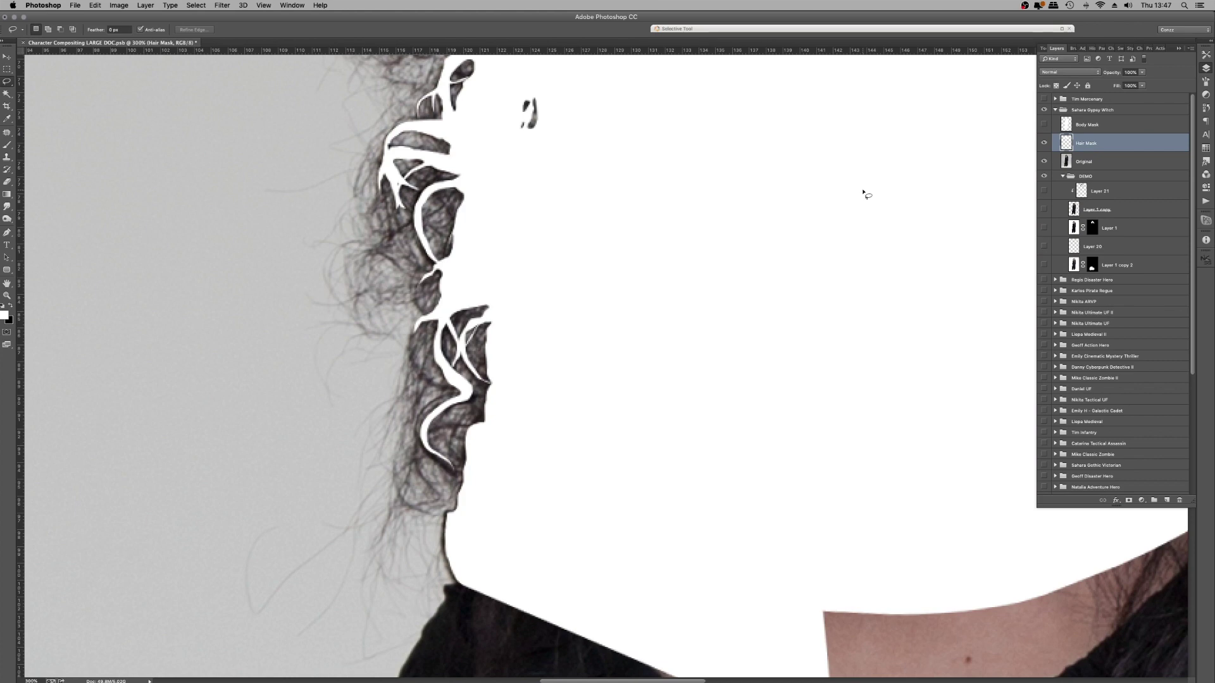
{"action": "key", "text": "super+minus"}
{"action": "key", "text": "super+minus"}
{"action": "key", "text": "super+minus"}
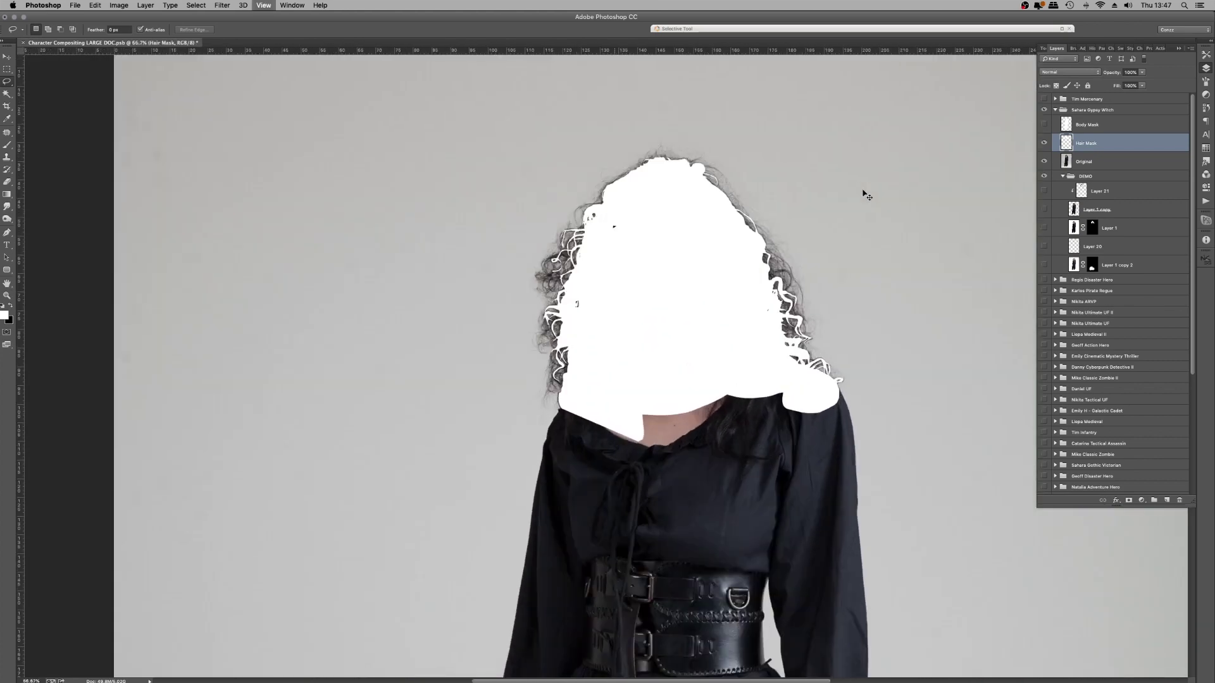
{"action": "key", "text": "super+plus"}
{"action": "left_click", "coordinate": [1045, 143]}
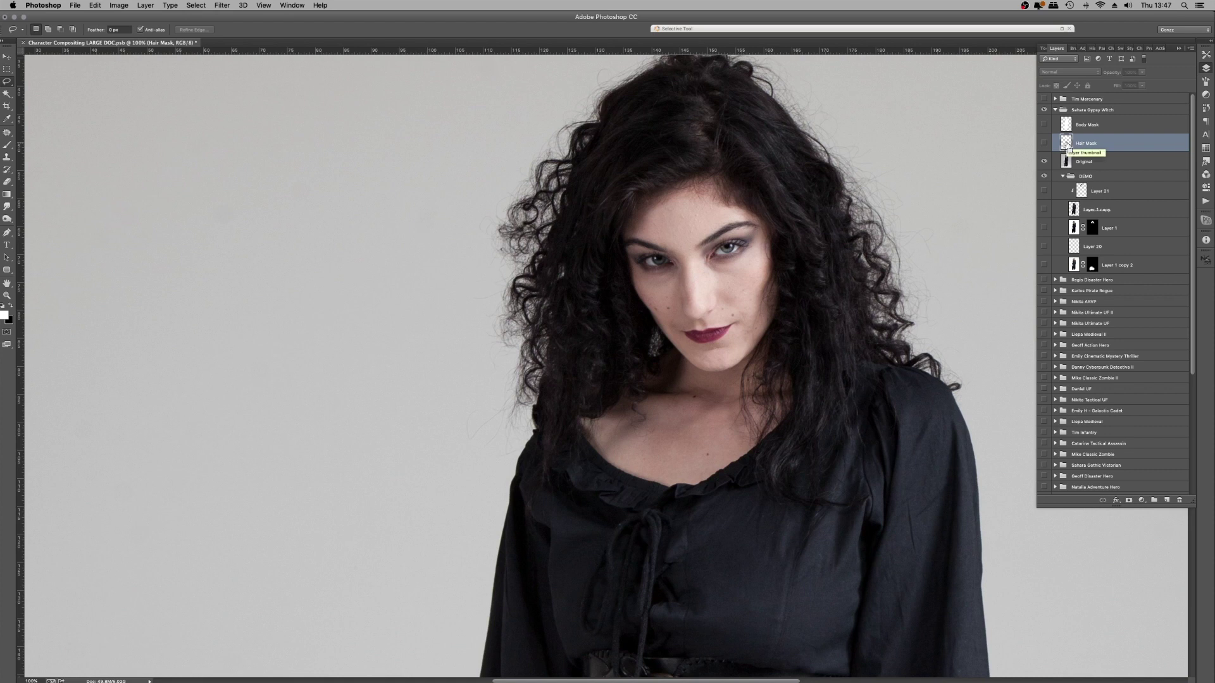
{"action": "left_click", "coordinate": [1066, 144], "text": "super"}
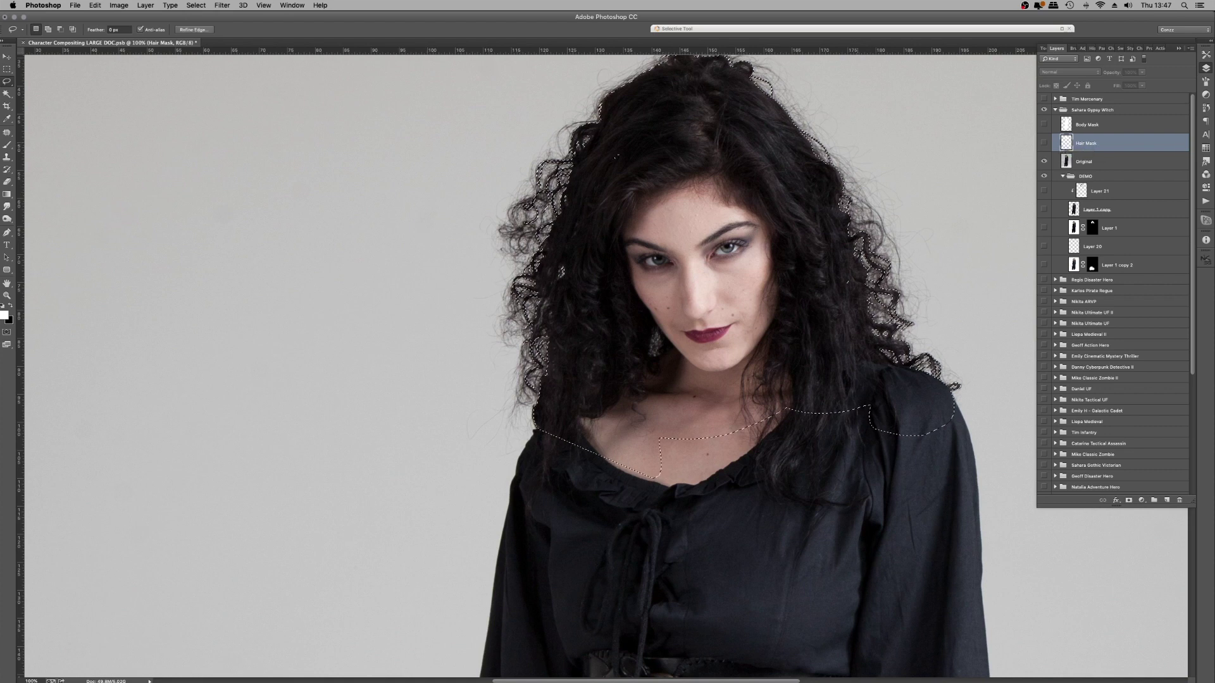
{"action": "left_click", "coordinate": [1044, 143]}
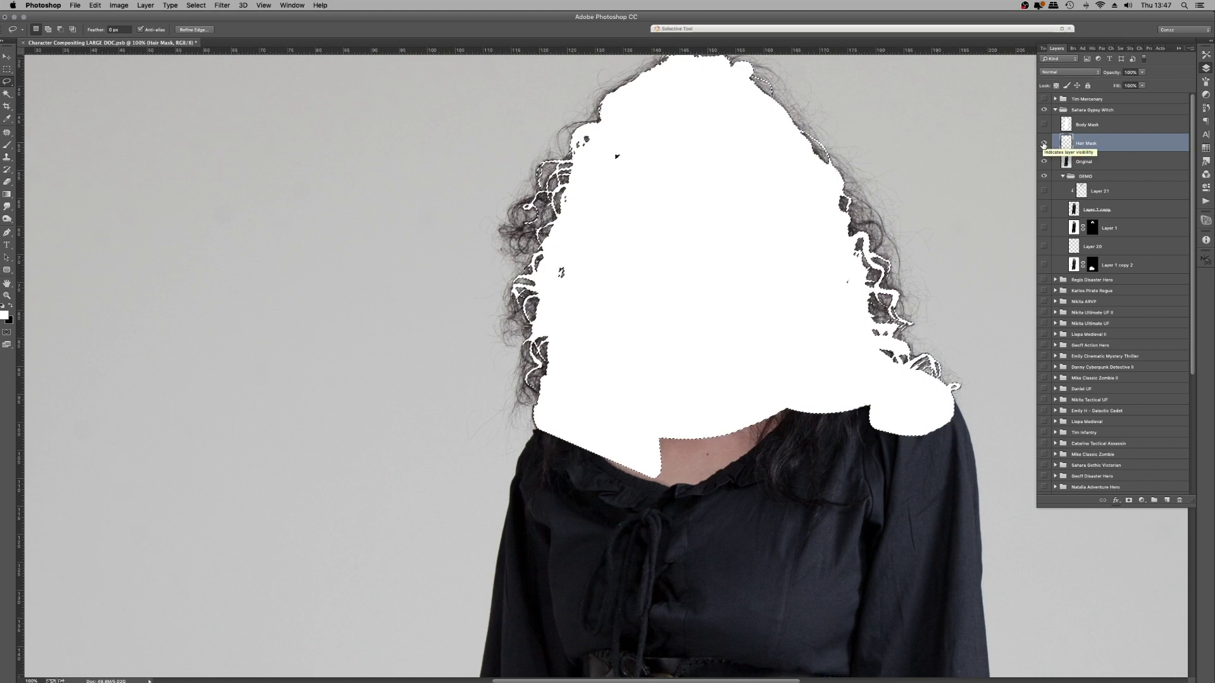
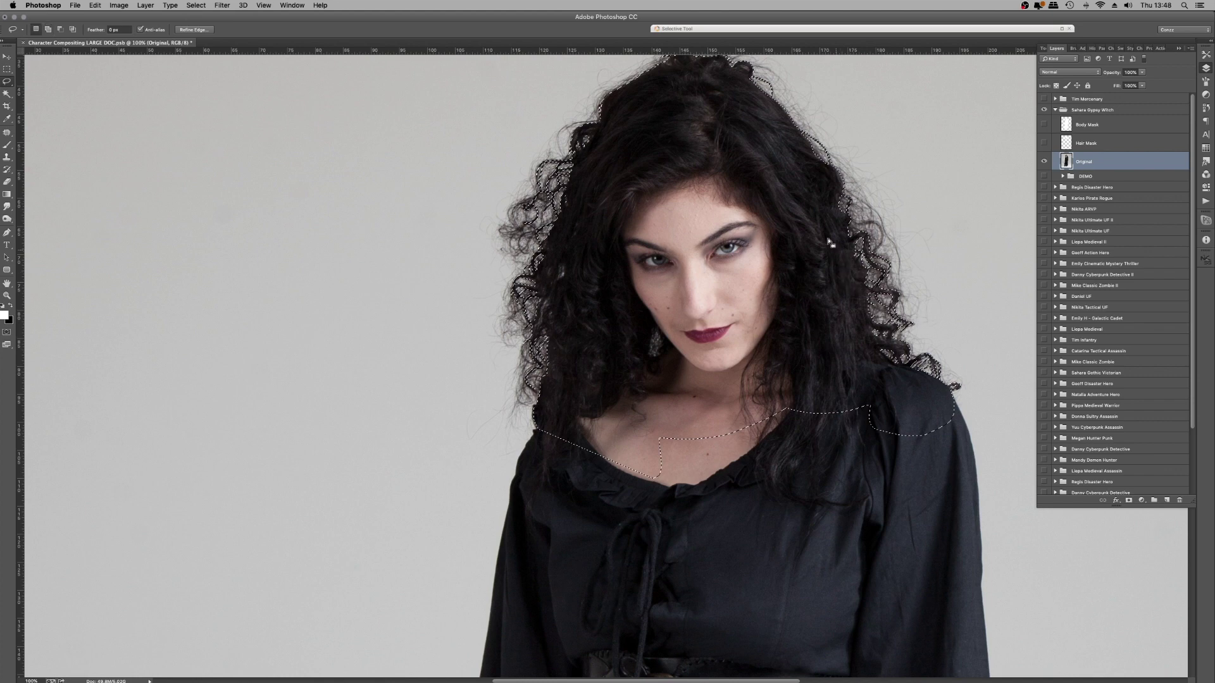
Step: Refine the hair selection edges with a 25.8 px radius and +2 Shift Edge
{"action": "left_click", "coordinate": [195, 30]}
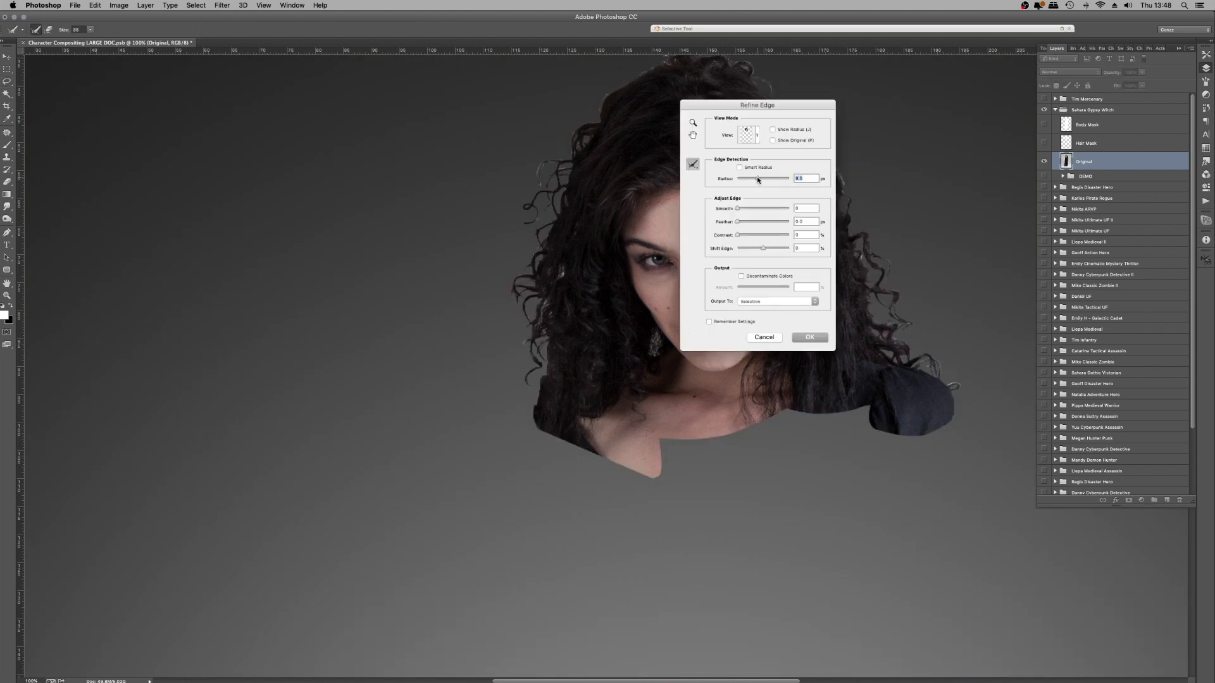
{"action": "left_click_drag", "start_coordinate": [758, 180], "coordinate": [757, 177]}
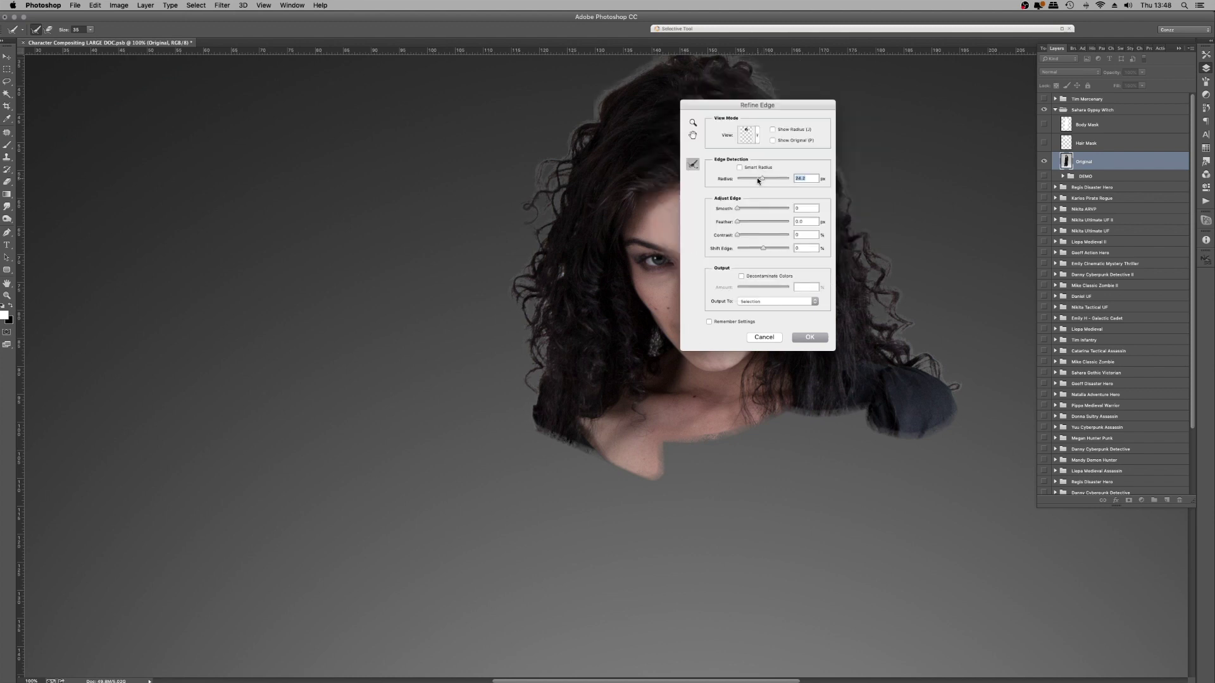
{"action": "left_click", "coordinate": [757, 179]}
{"action": "left_click_drag", "start_coordinate": [725, 103], "coordinate": [367, 155]}
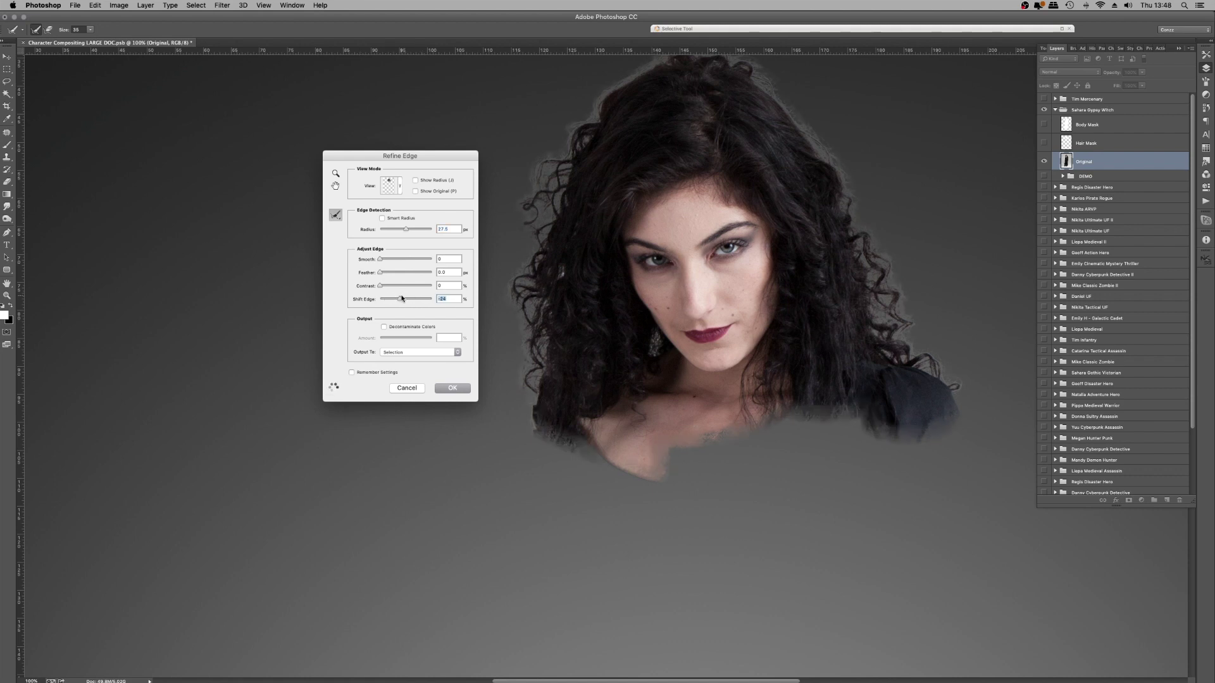
{"action": "left_click_drag", "start_coordinate": [402, 298], "coordinate": [406, 299]}
{"action": "left_click_drag", "start_coordinate": [404, 231], "coordinate": [405, 231]}
{"action": "left_click", "coordinate": [450, 391]}
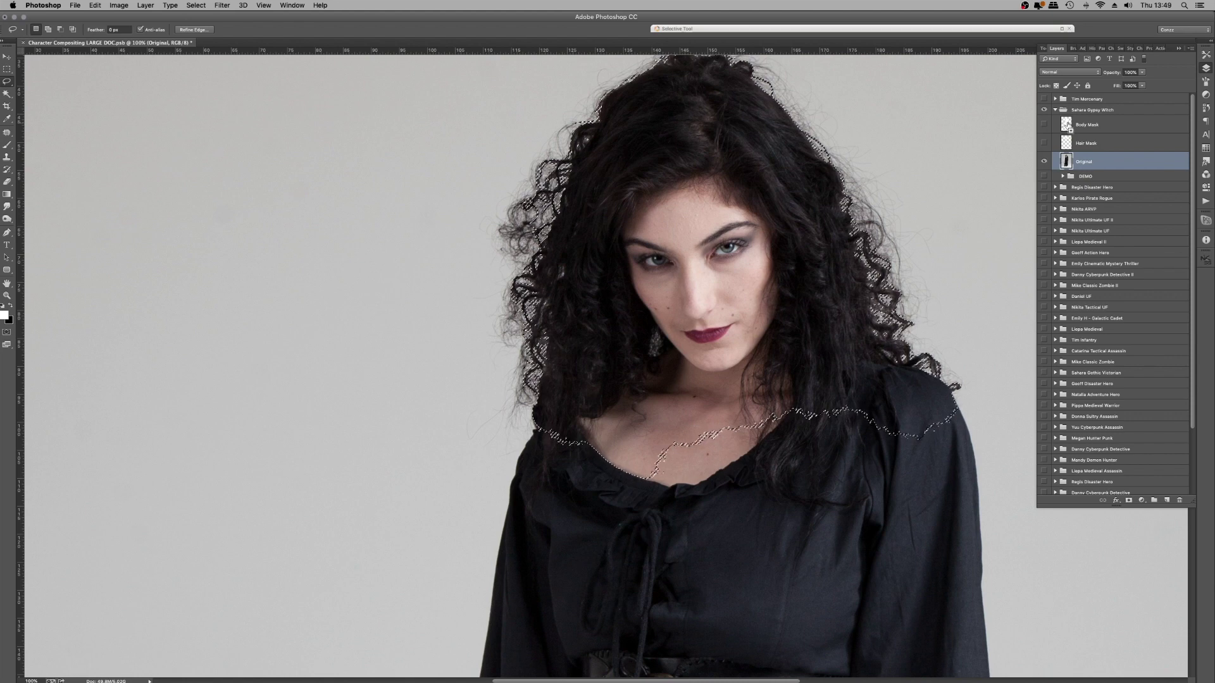
Step: Add the Body Mask to the selection to include her body, belt and sword hilts
{"action": "left_click", "coordinate": [1067, 125], "text": "ctrl+shift"}
{"action": "scroll", "coordinate": [546, 399], "scroll_direction": "down", "scroll_amount": 15}
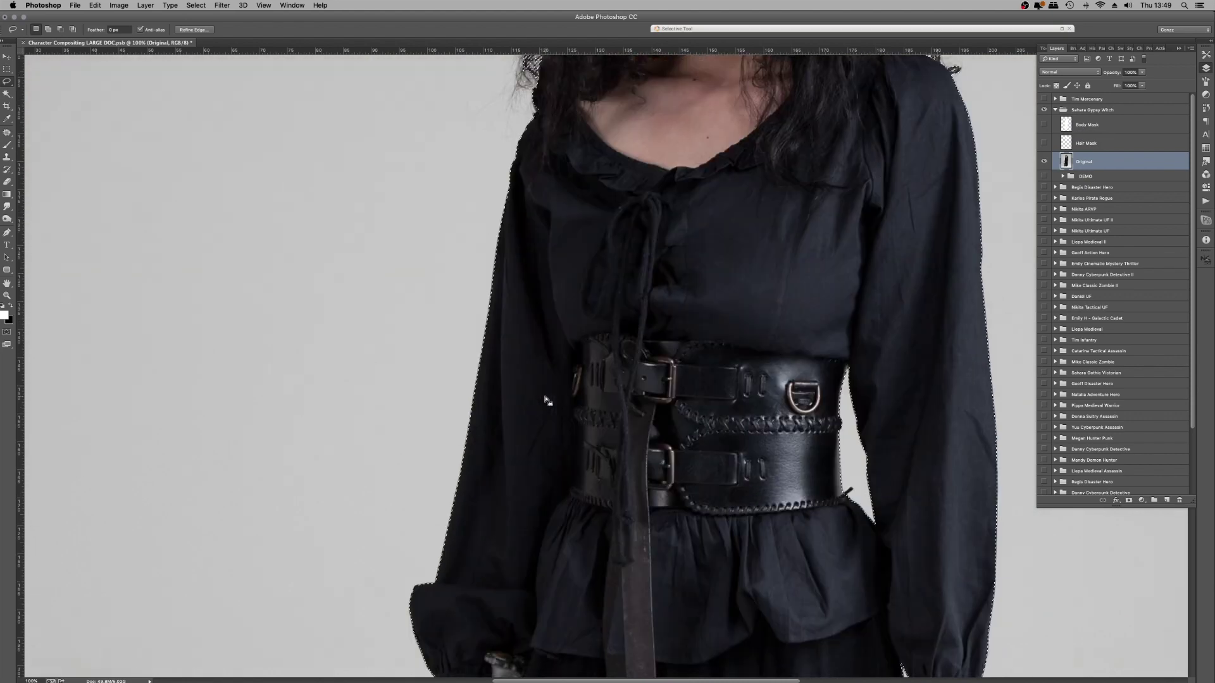
{"action": "scroll", "coordinate": [546, 400], "scroll_direction": "up", "scroll_amount": 15}
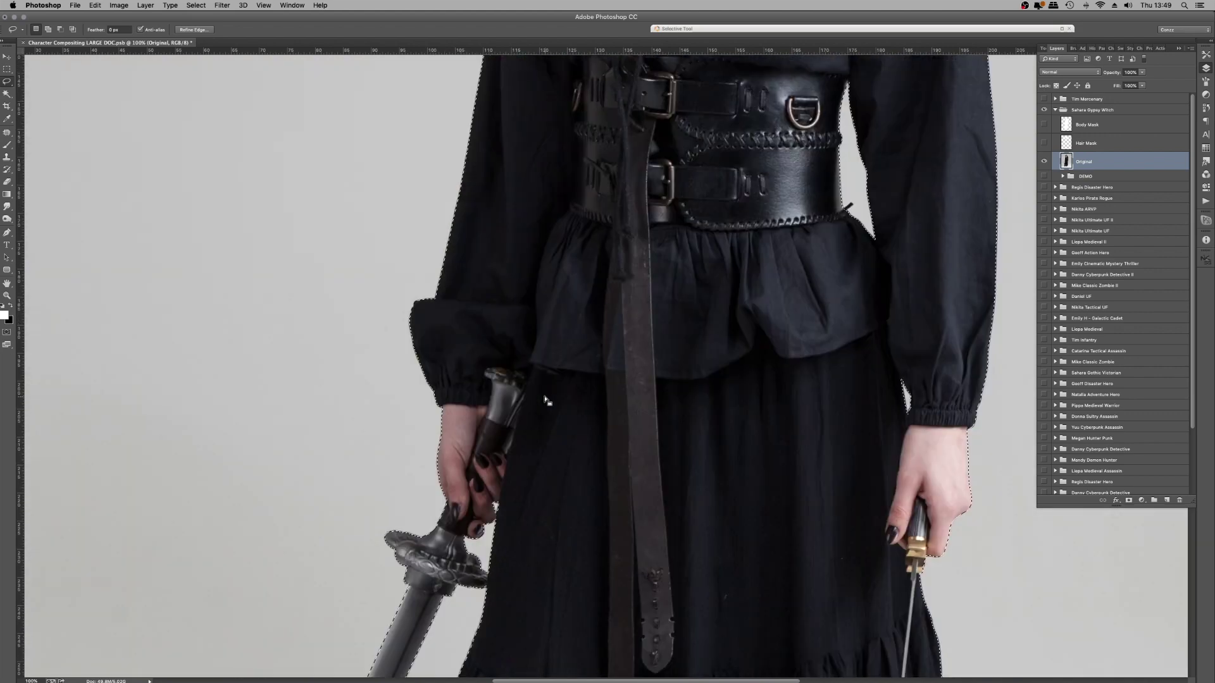
{"action": "key", "text": "ctrl+minus"}
{"action": "key", "text": "ctrl+minus"}
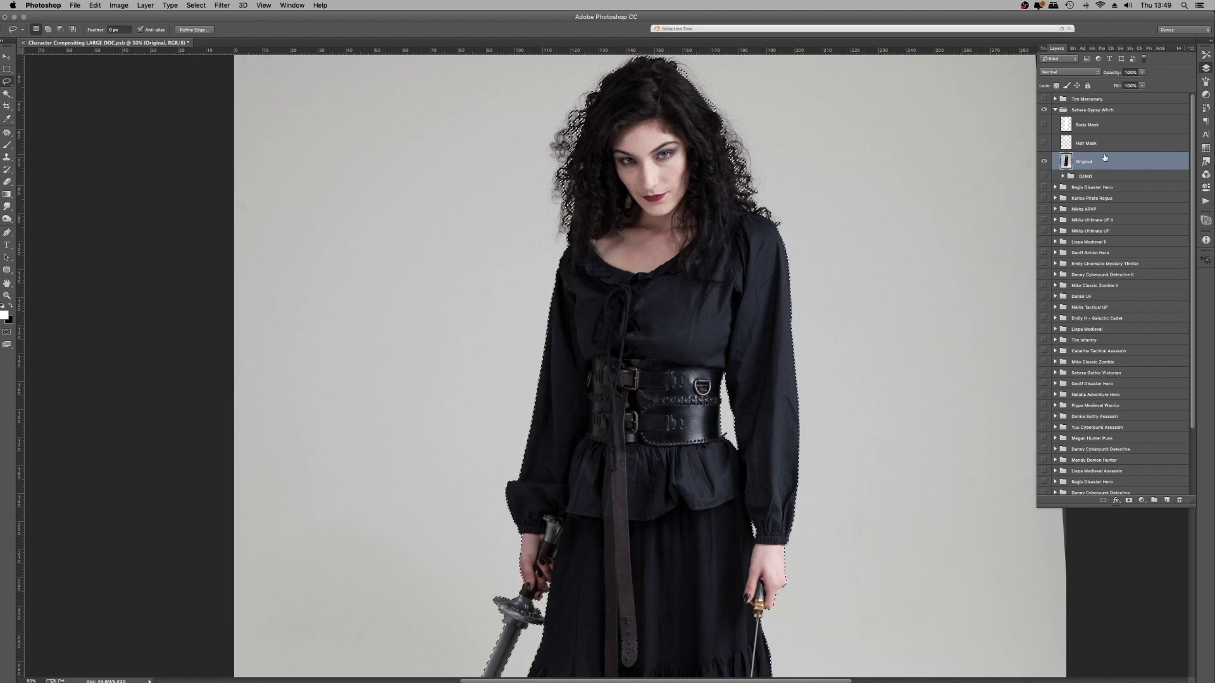
Step: Copy the figure to Layer 22, hide the Original photo, and inspect the hair edges up close
{"action": "key", "text": "super+j"}
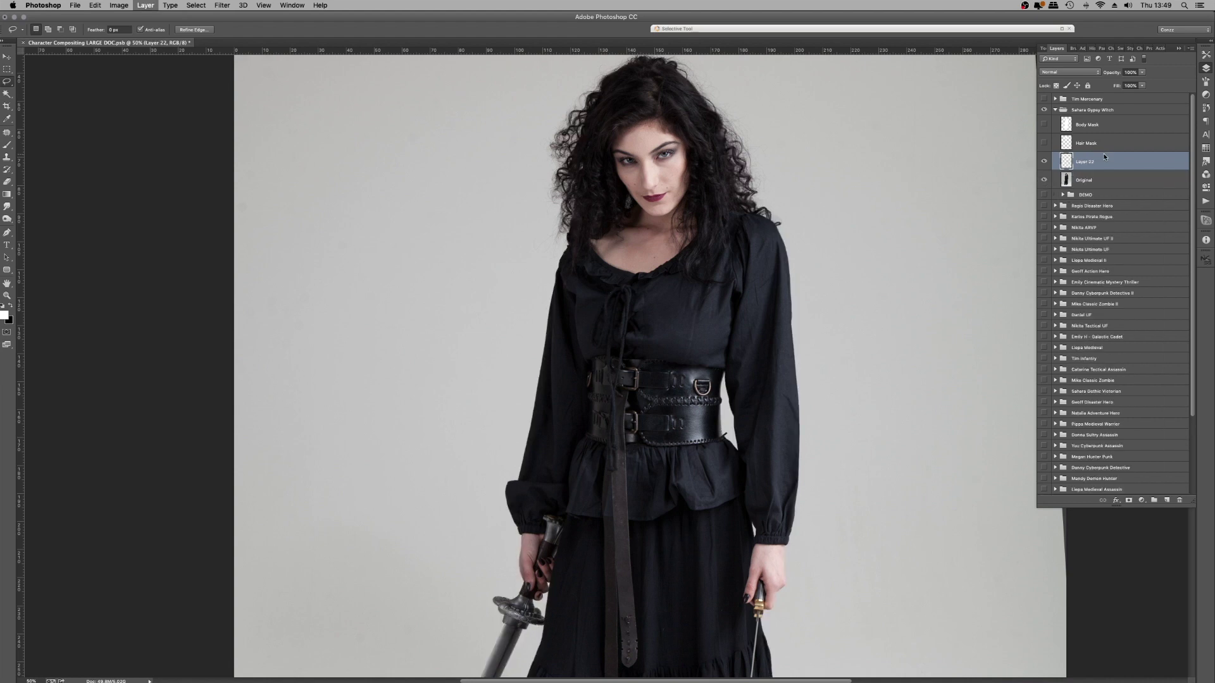
{"action": "left_click", "coordinate": [1044, 181]}
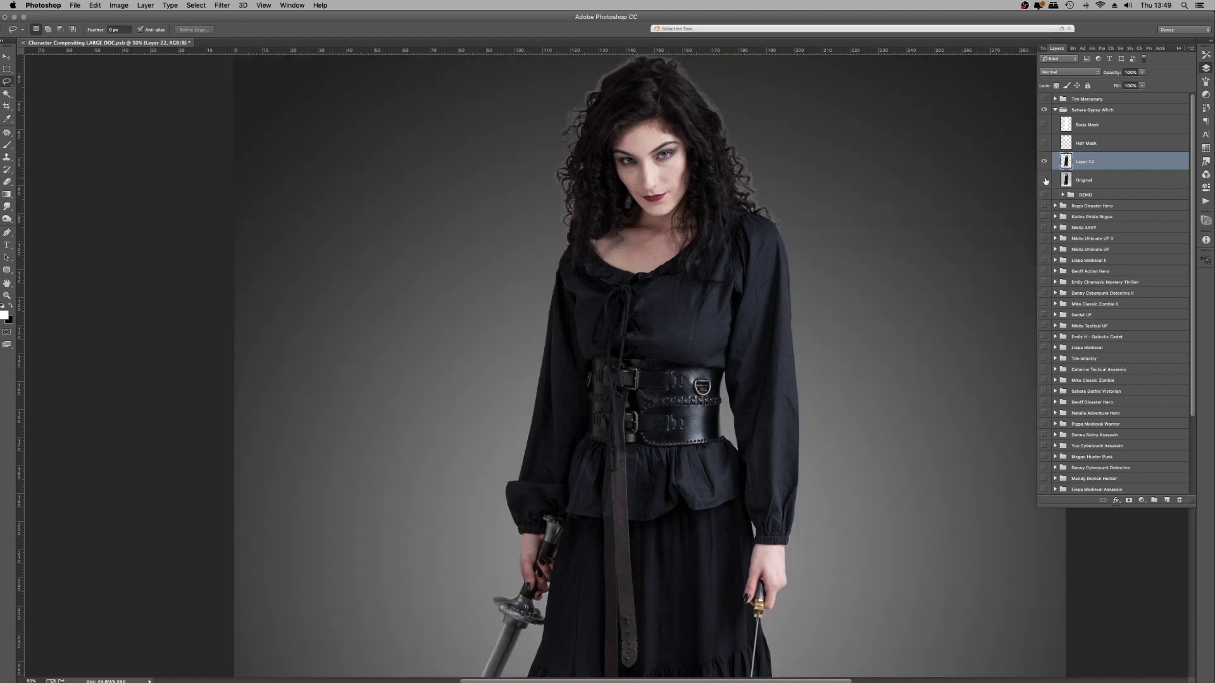
{"action": "scroll", "coordinate": [829, 247], "scroll_direction": "up", "scroll_amount": 5}
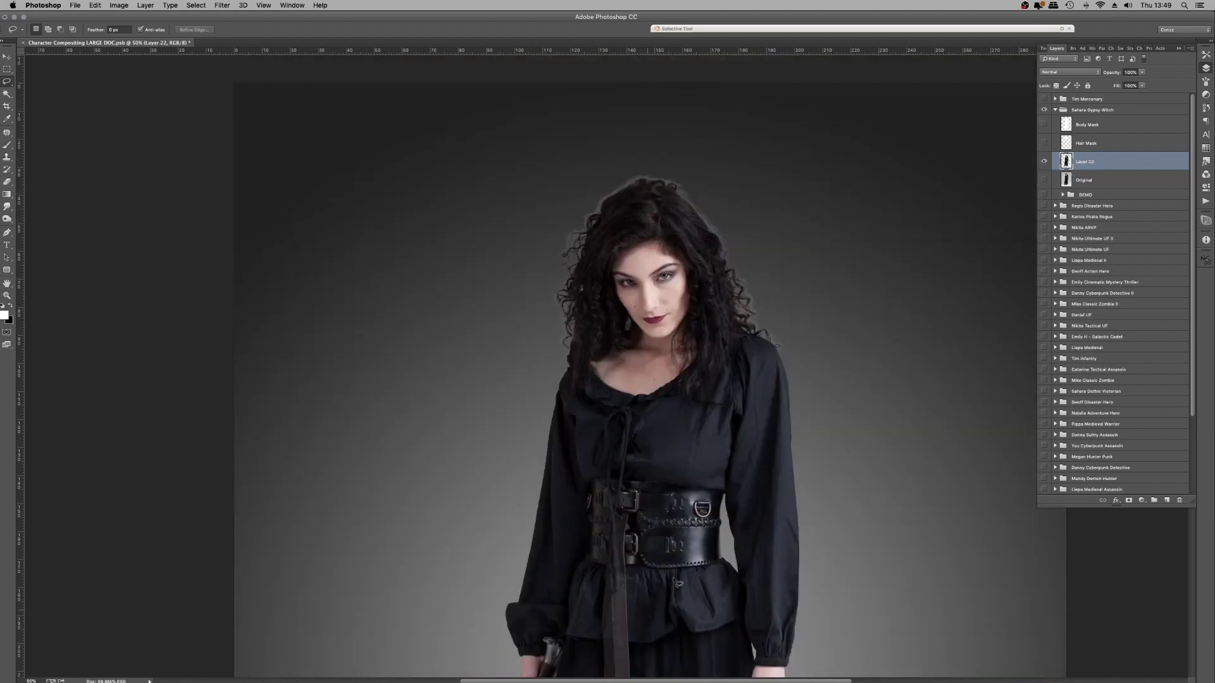
{"action": "key", "text": "super+equal"}
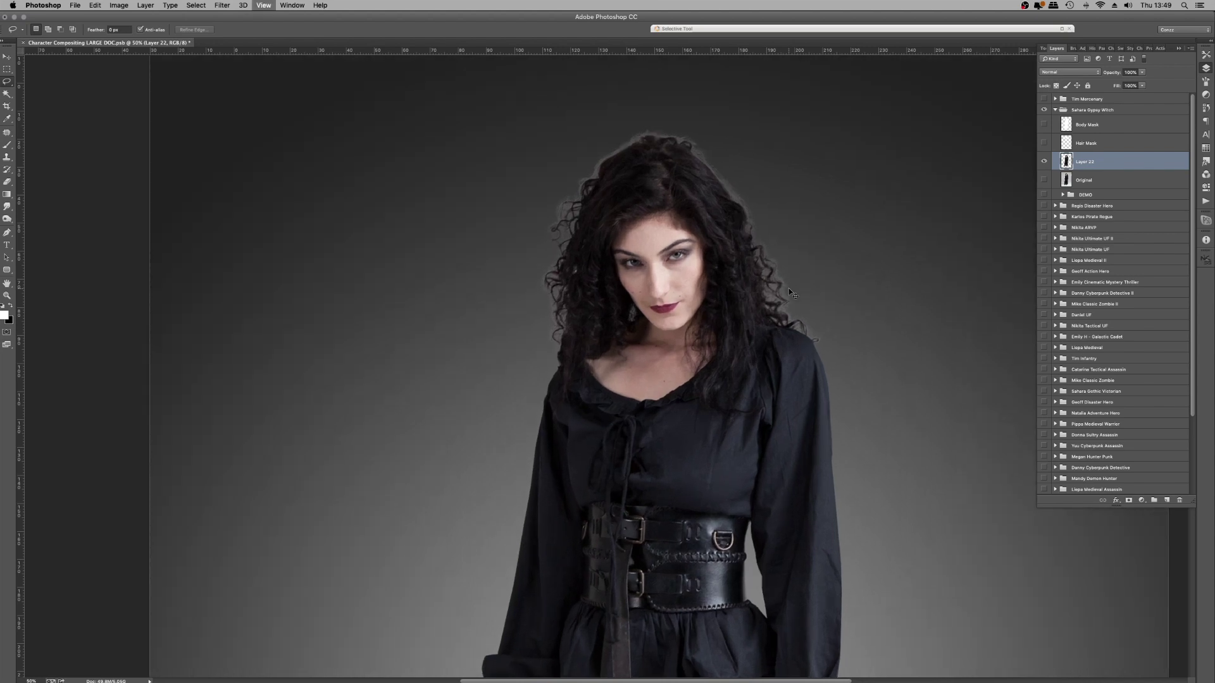
{"action": "key", "text": "super+equal"}
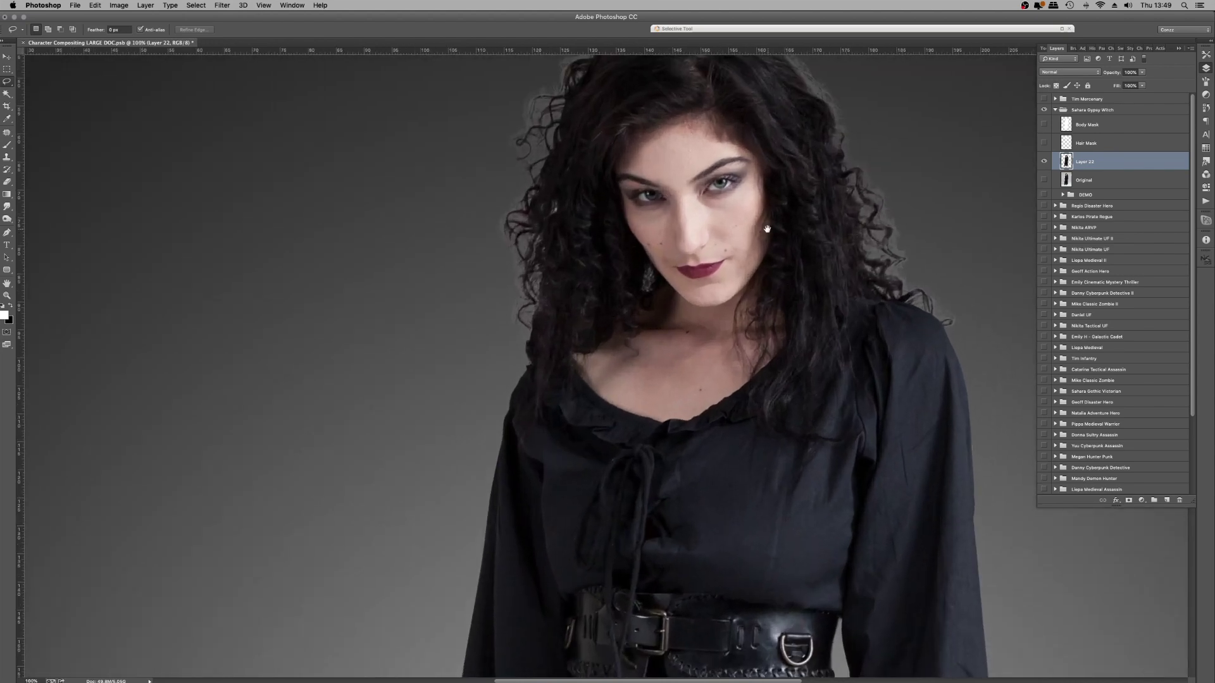
{"action": "left_click_drag", "start_coordinate": [767, 229], "coordinate": [626, 372]}
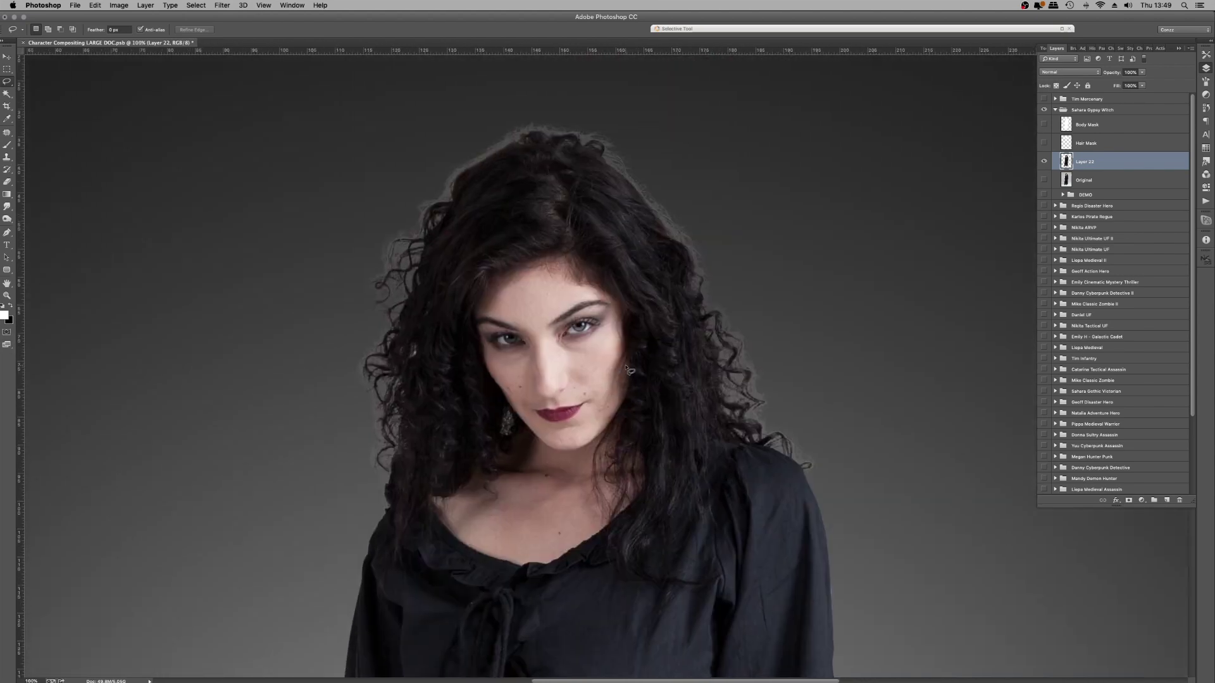
{"action": "key", "text": "super+equal"}
{"action": "left_click_drag", "start_coordinate": [616, 354], "coordinate": [730, 385]}
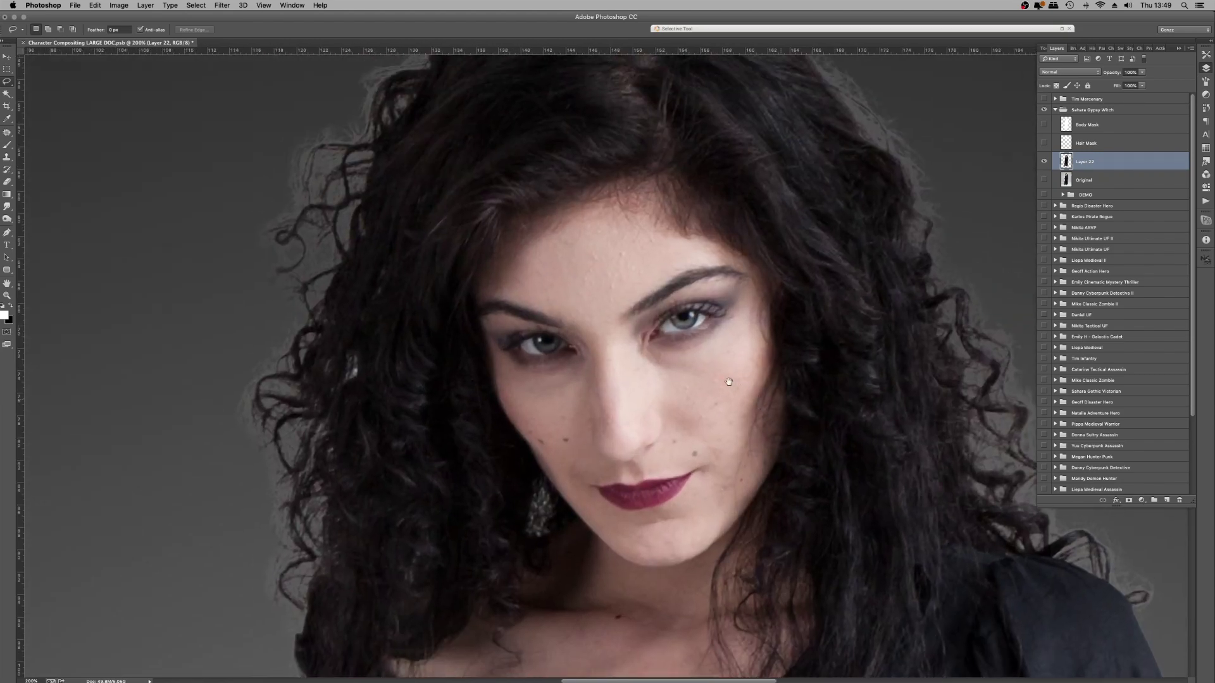
{"action": "key", "text": "super+minus"}
{"action": "key", "text": "super+minus"}
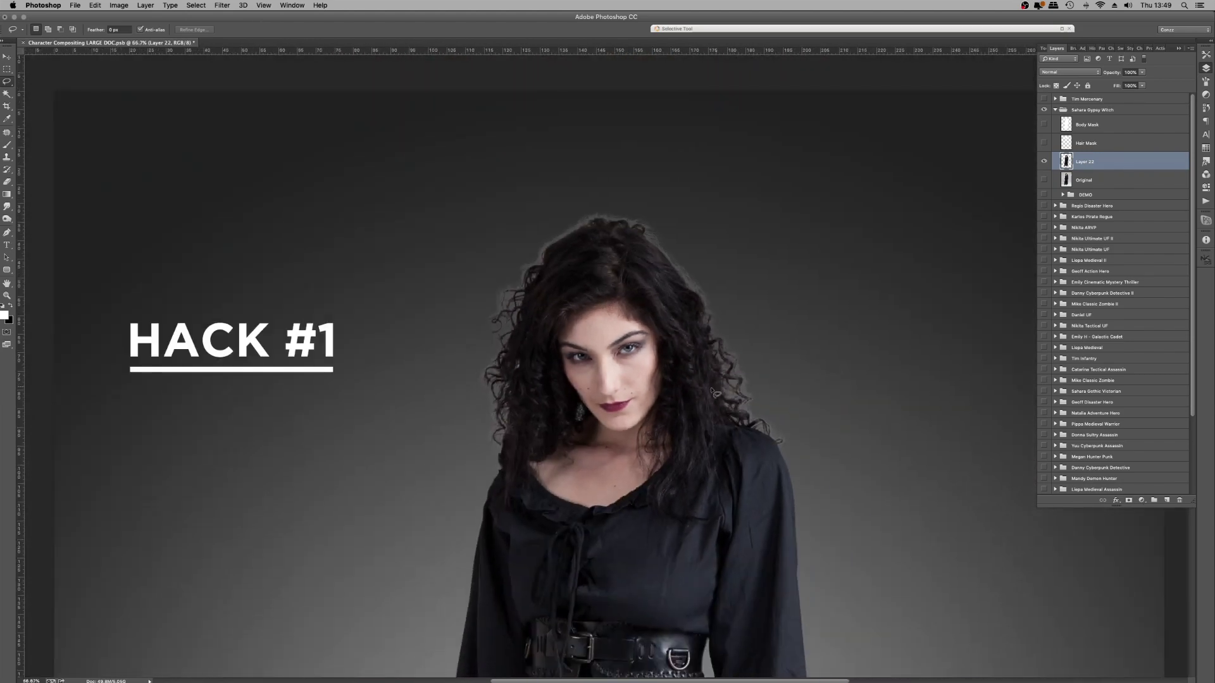
{"action": "left_click_drag", "start_coordinate": [631, 375], "coordinate": [697, 331]}
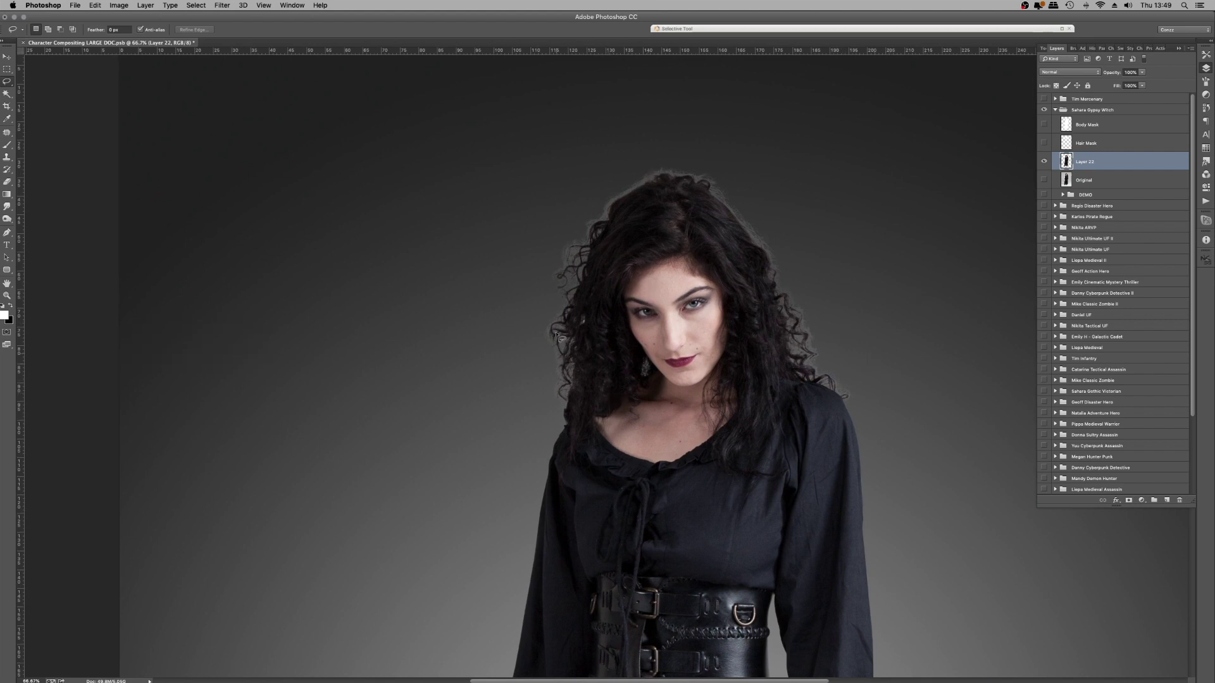
Step: Compare with and without the textured Layer 5 copy backdrop, leave it on, and reselect Layer 22
{"action": "scroll", "coordinate": [1076, 341], "scroll_direction": "down", "scroll_amount": 5}
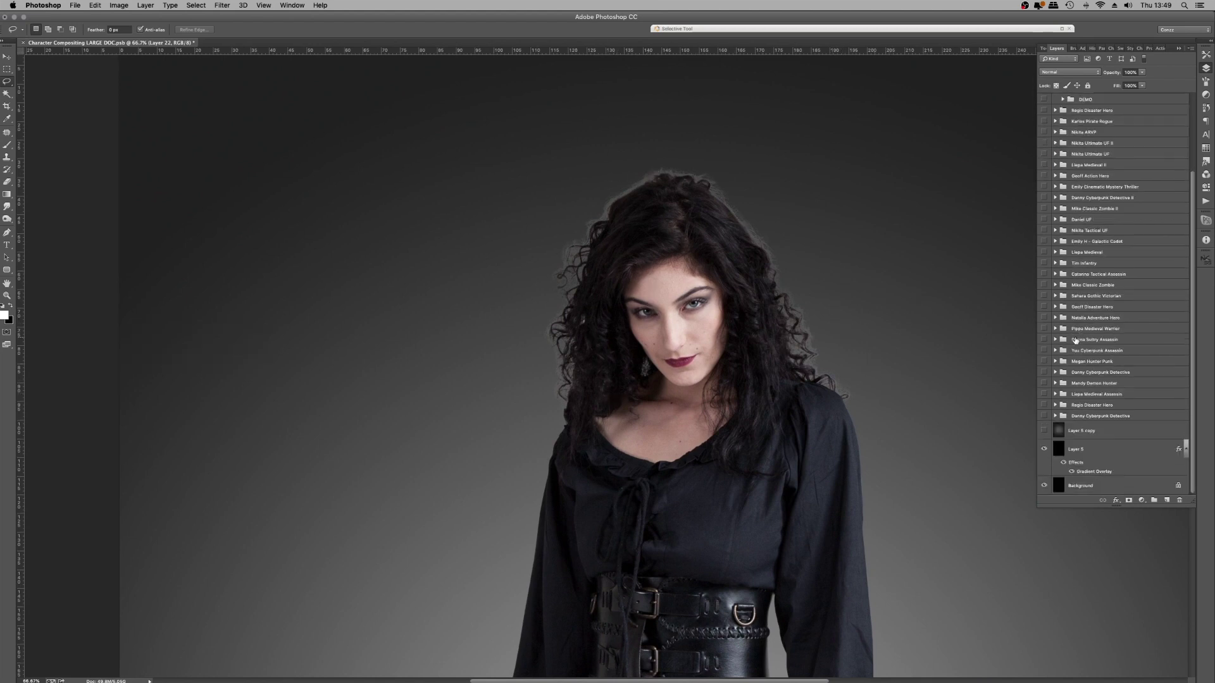
{"action": "left_click", "coordinate": [1044, 431]}
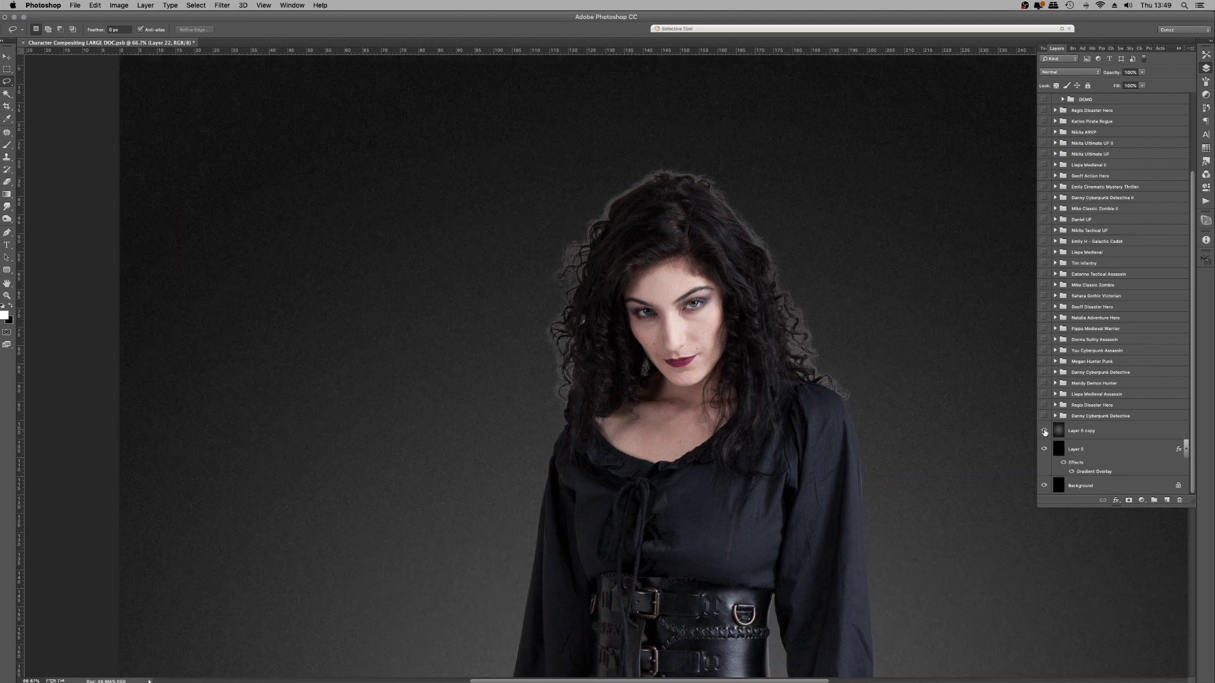
{"action": "left_click", "coordinate": [1045, 432]}
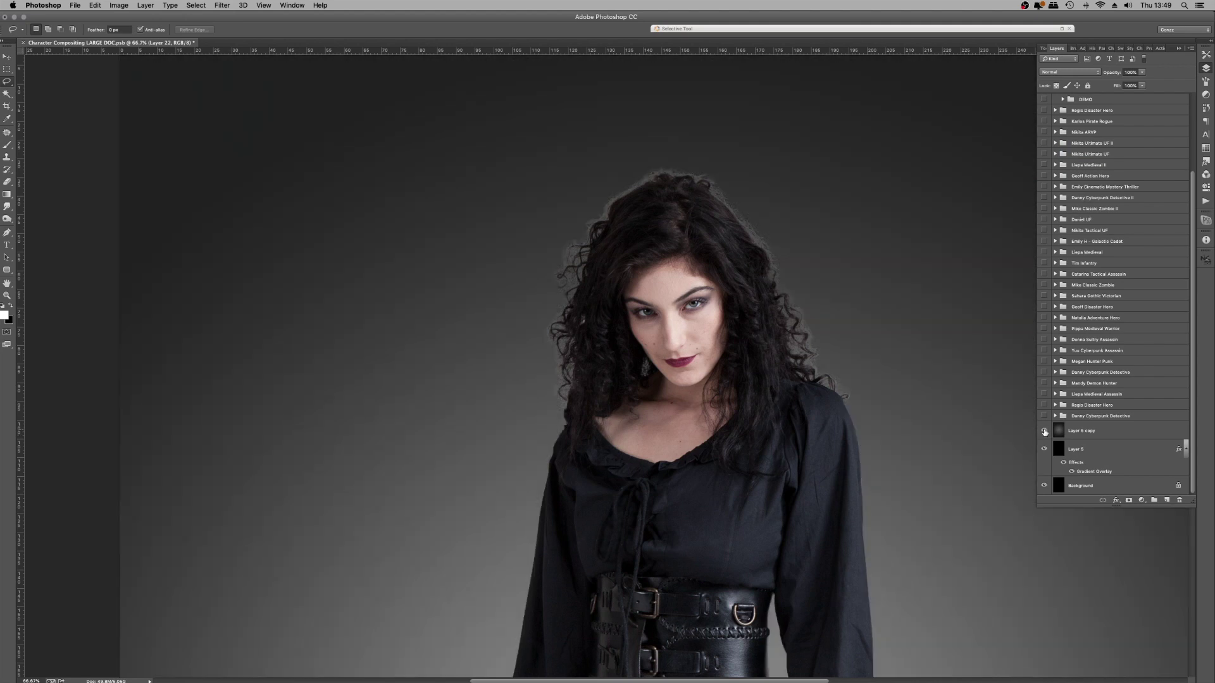
{"action": "left_click", "coordinate": [1045, 433]}
{"action": "left_click", "coordinate": [1044, 432]}
{"action": "left_click", "coordinate": [1044, 432]}
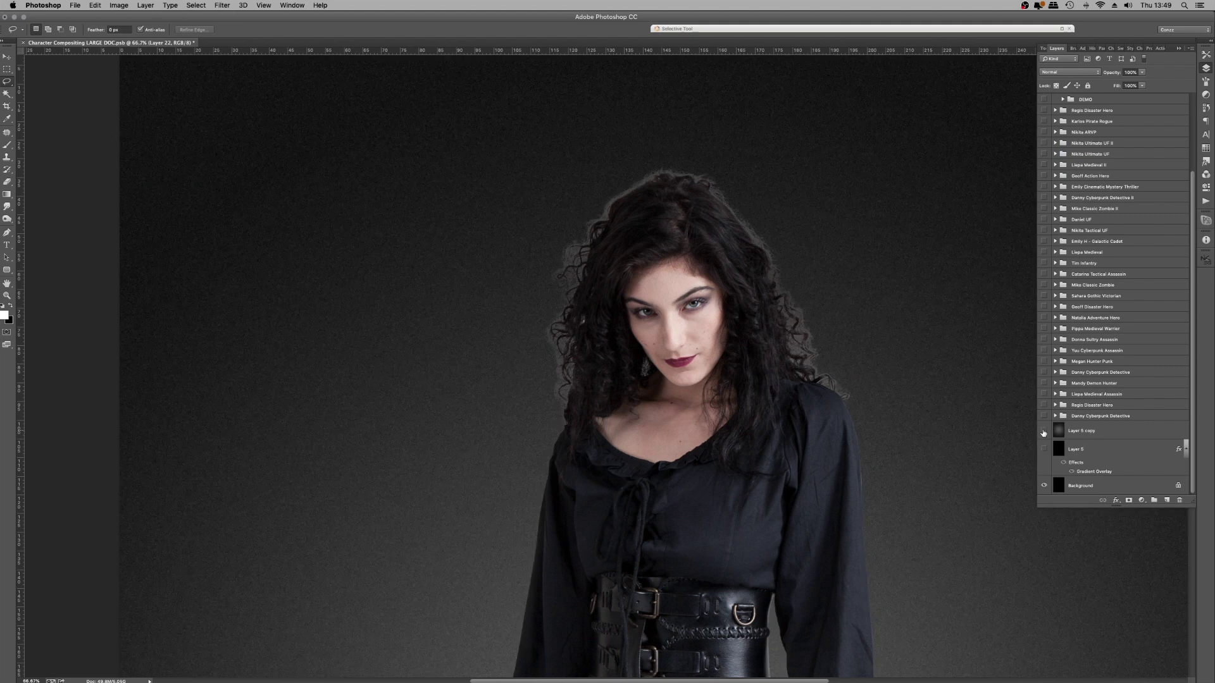
{"action": "left_click", "coordinate": [1045, 432]}
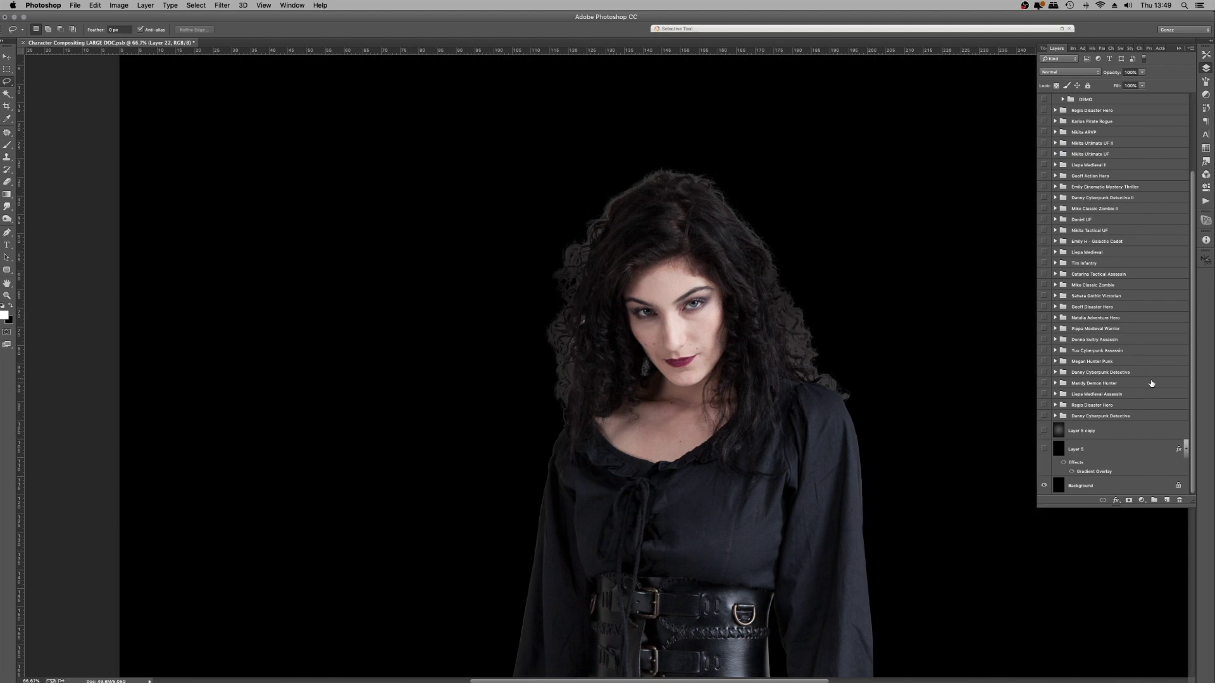
{"action": "left_click", "coordinate": [1045, 432]}
{"action": "left_click", "coordinate": [1079, 431]}
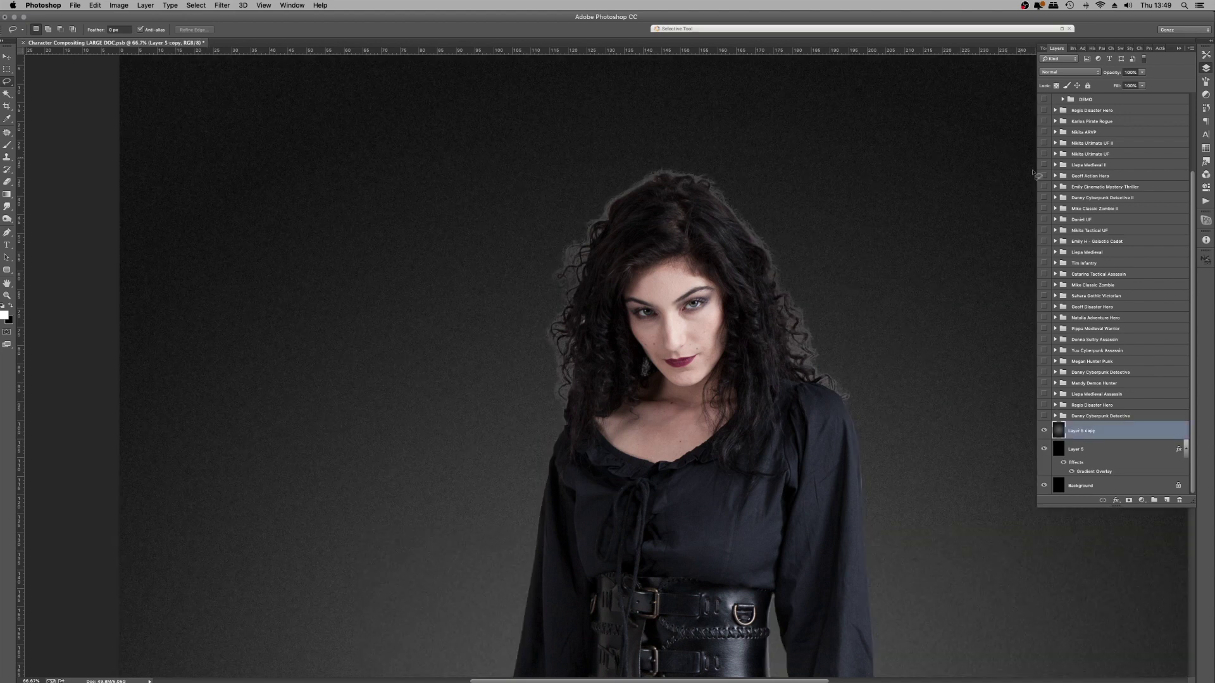
{"action": "scroll", "coordinate": [1113, 320], "scroll_direction": "up", "scroll_amount": 5}
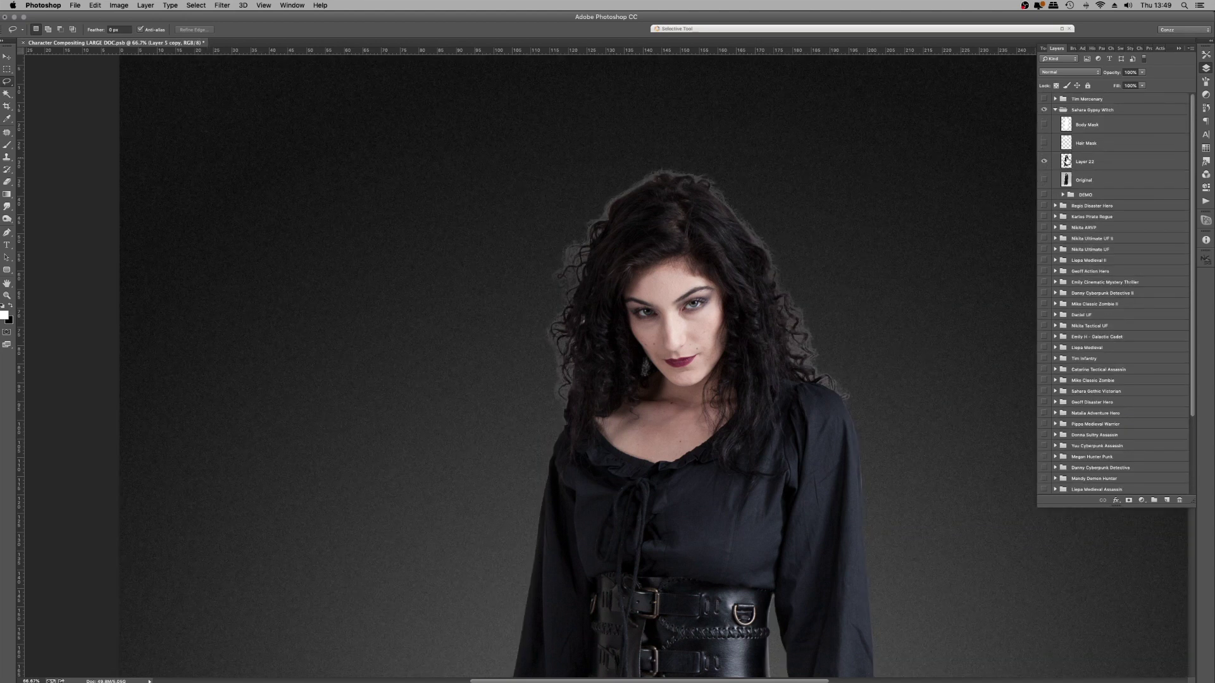
{"action": "left_click", "coordinate": [1067, 160]}
Step: Create a blank Layer 23 and clip it to the figure on Layer 22
{"action": "key", "text": "super+equal"}
{"action": "key", "text": "super+equal"}
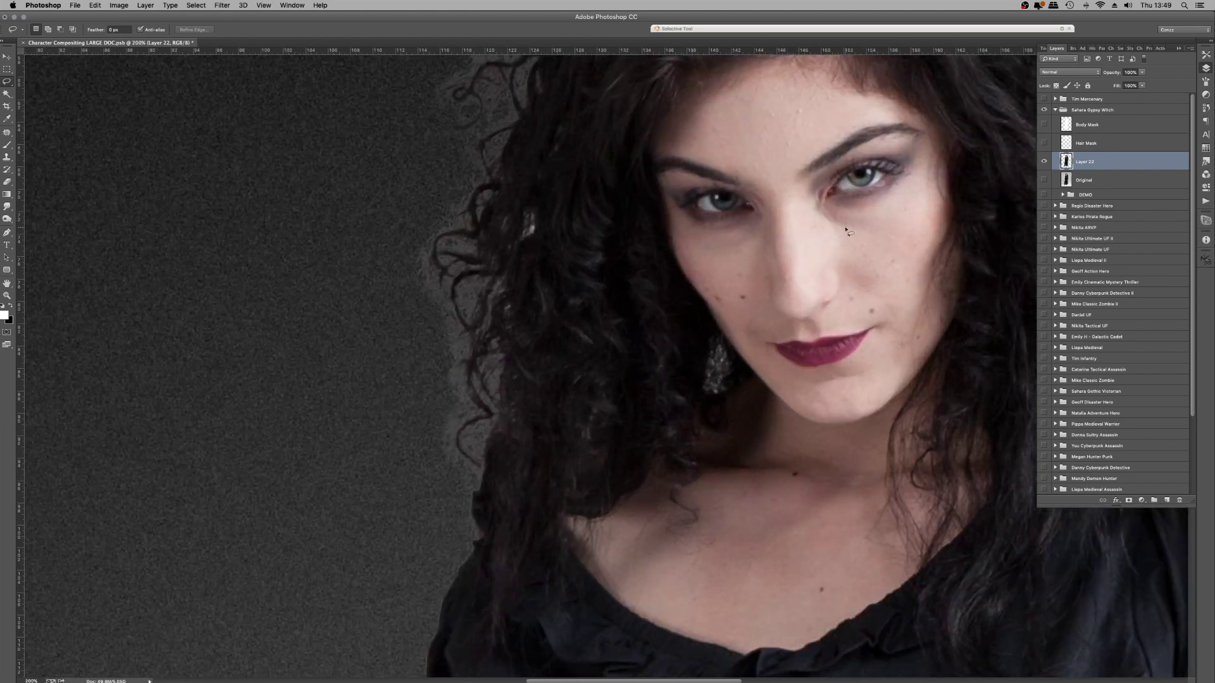
{"action": "left_click_drag", "start_coordinate": [542, 277], "coordinate": [493, 317]}
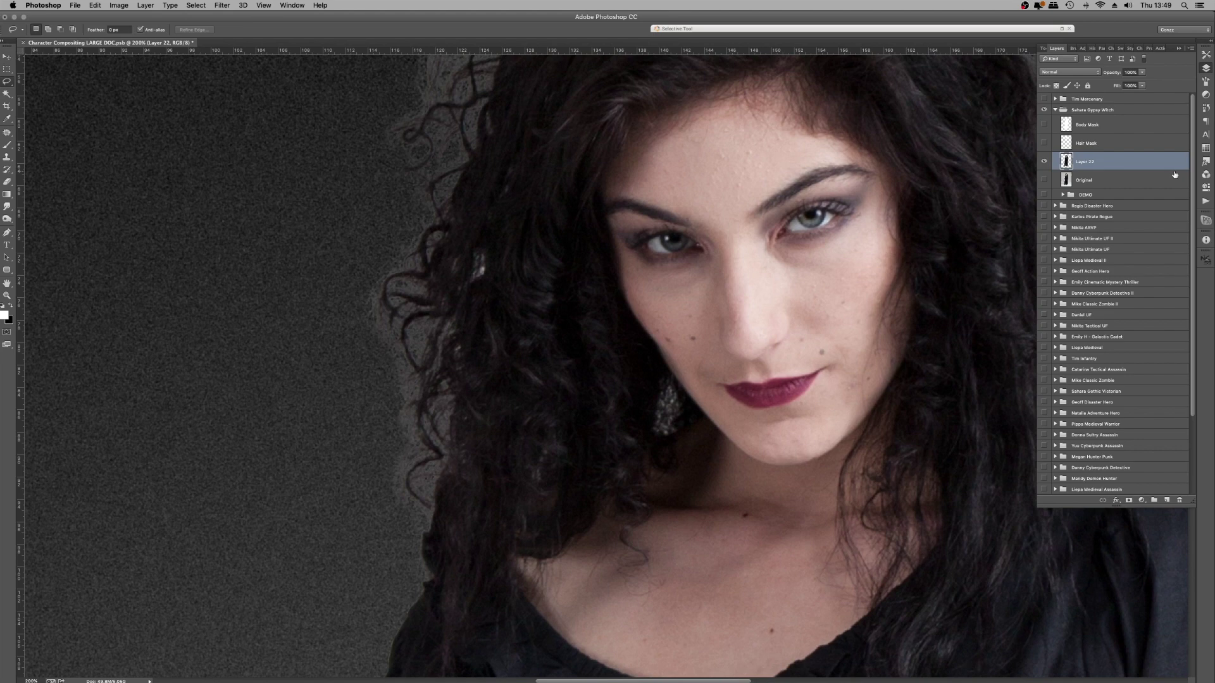
{"action": "key", "text": "super+shift+n"}
{"action": "key", "text": "Return"}
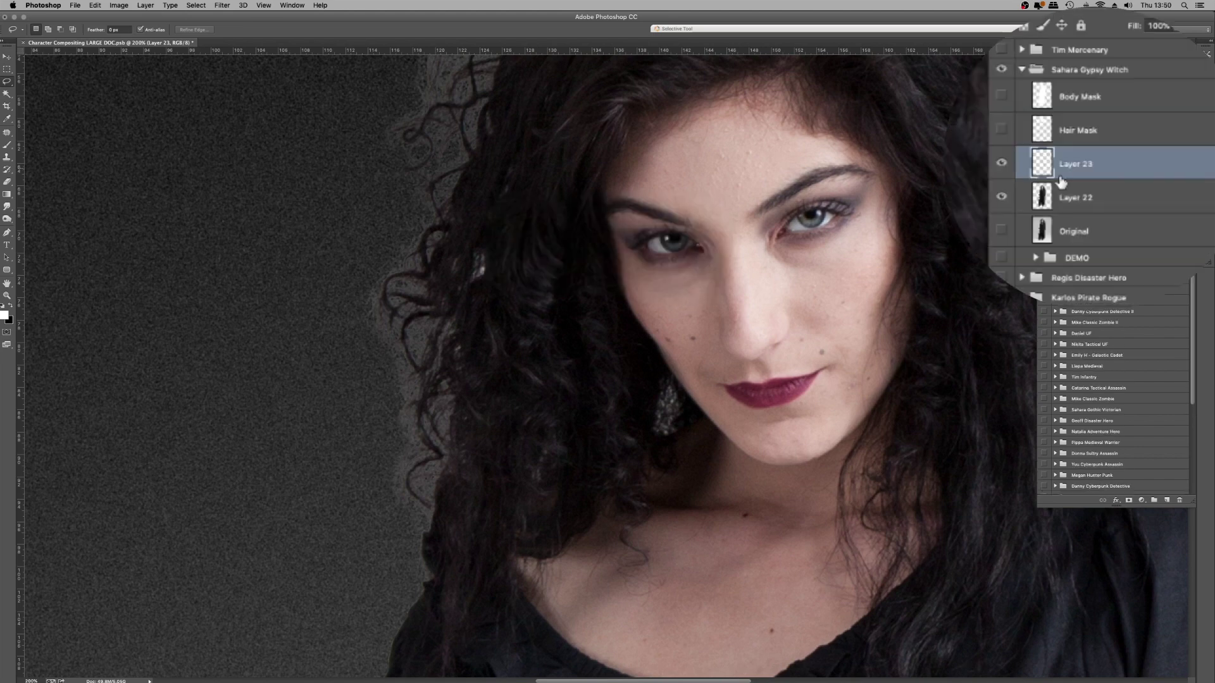
{"action": "left_click_drag", "start_coordinate": [1038, 168], "coordinate": [1043, 178]}
{"action": "left_click", "coordinate": [1067, 169], "text": "alt"}
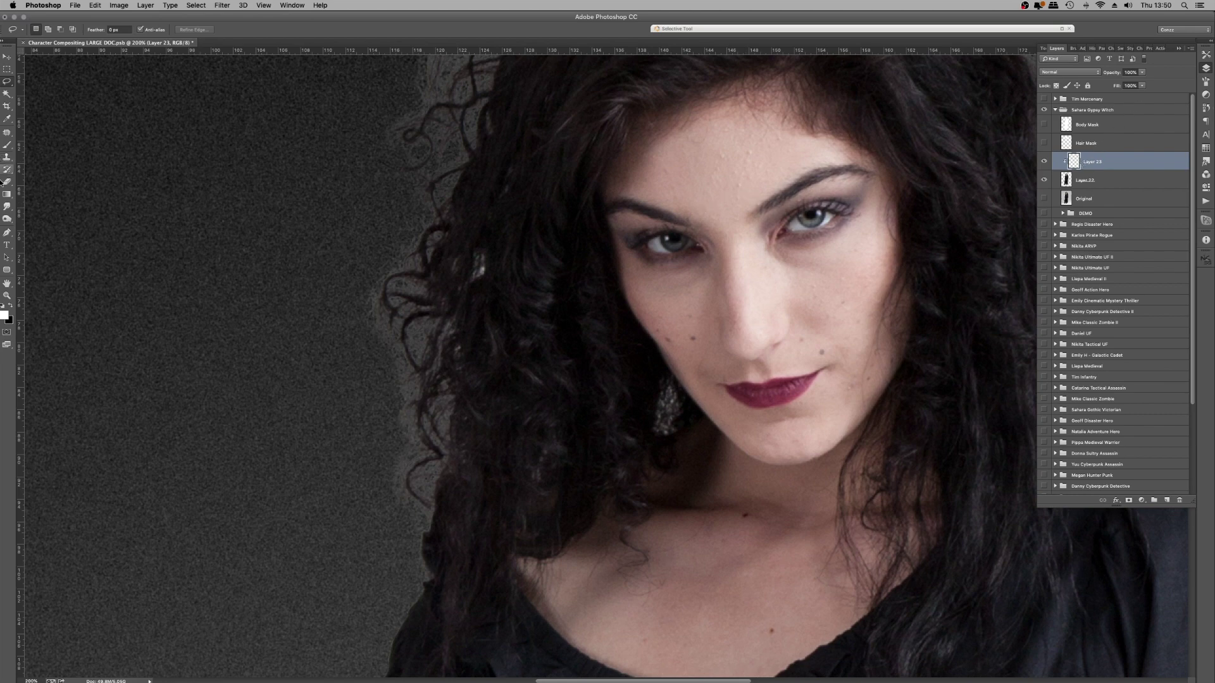
{"action": "left_click", "coordinate": [7, 147]}
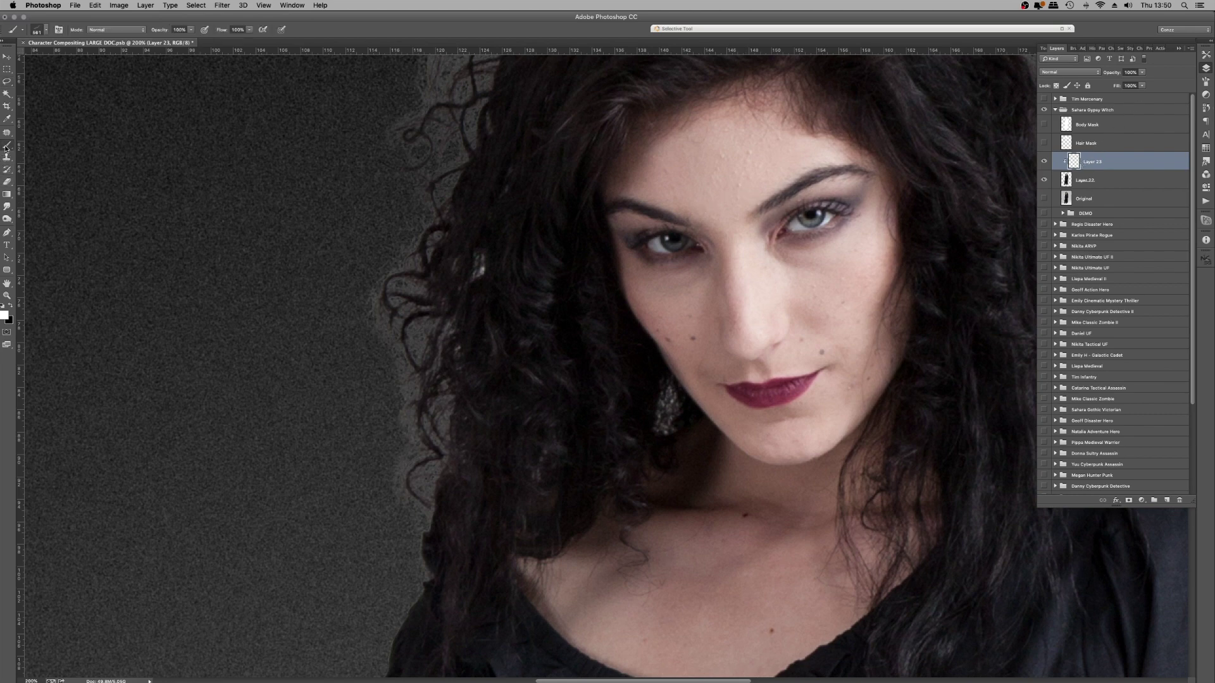
{"action": "left_click", "coordinate": [11, 307]}
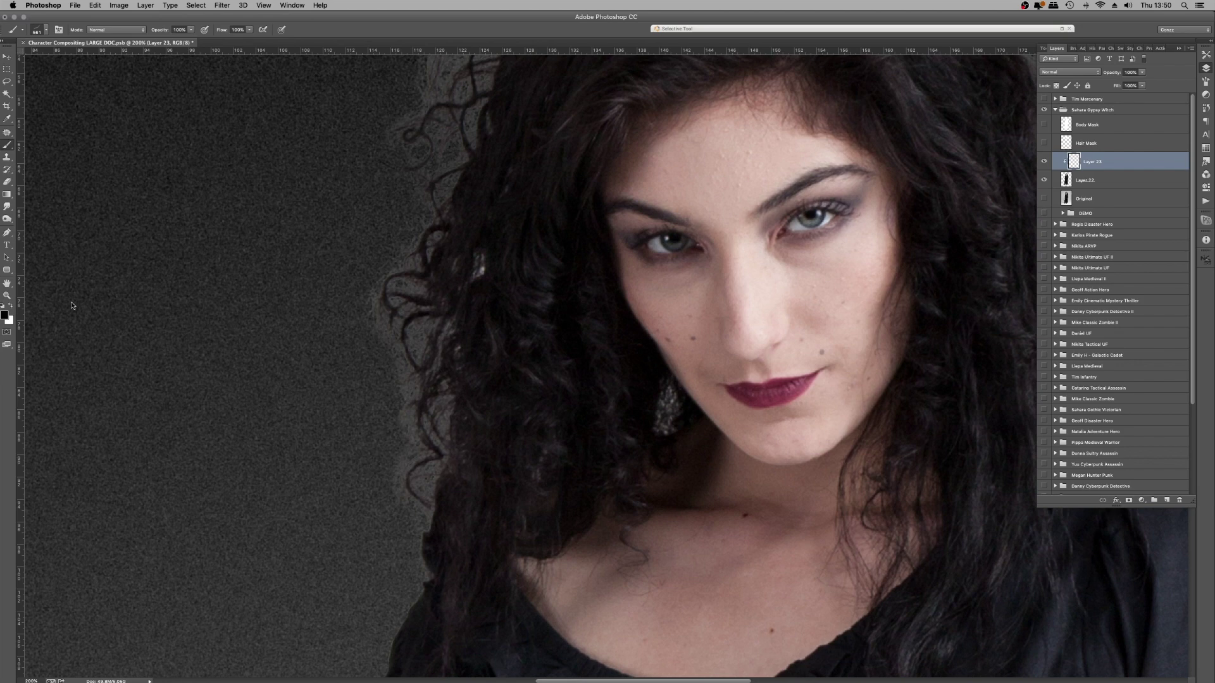
{"action": "right_click", "coordinate": [381, 236]}
{"action": "left_click", "coordinate": [439, 252]}
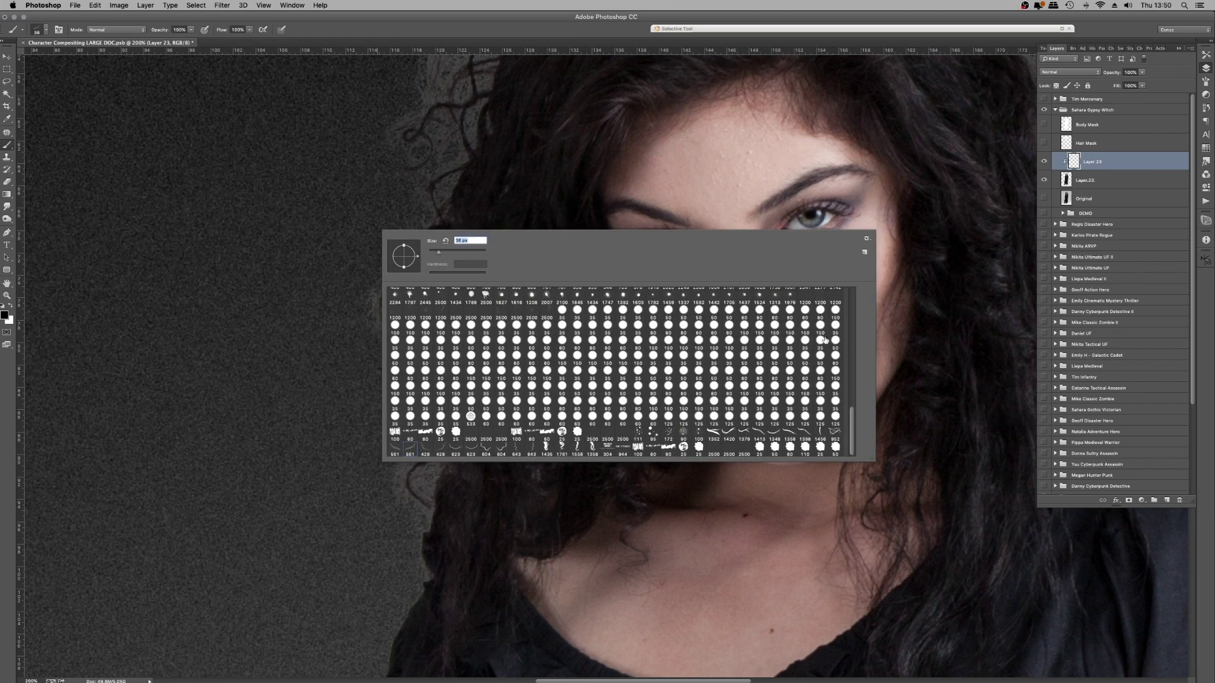
{"action": "scroll", "coordinate": [858, 411], "scroll_direction": "up", "scroll_amount": 15}
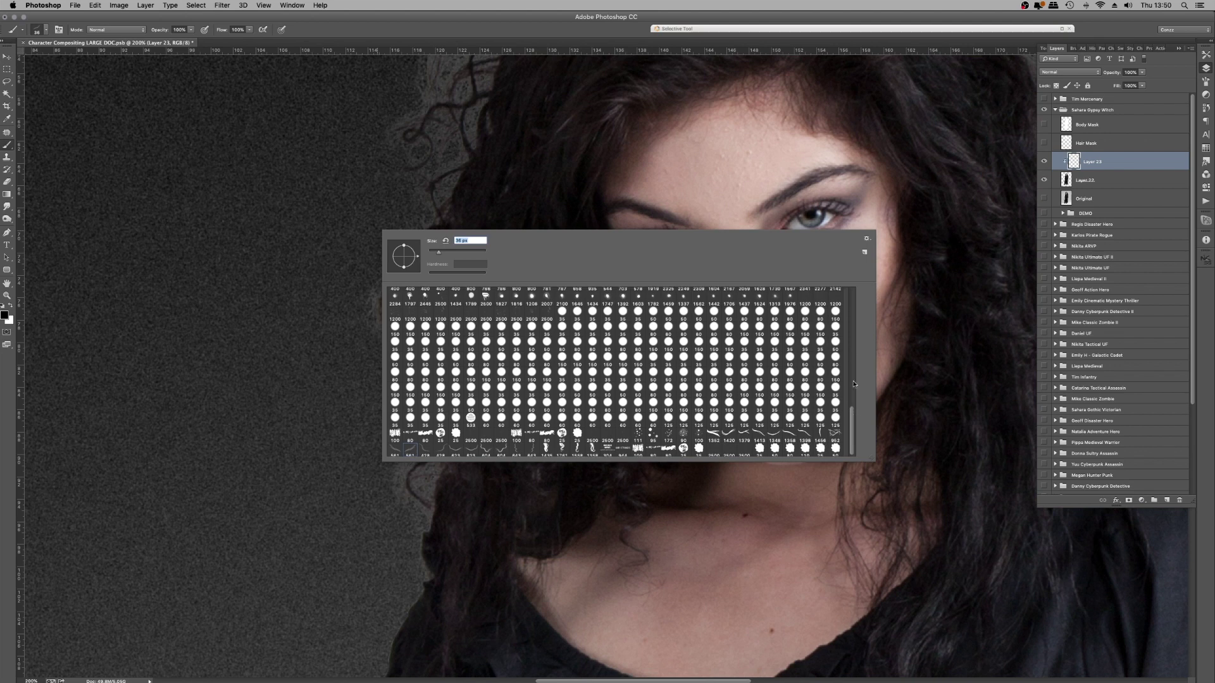
{"action": "left_click", "coordinate": [396, 296]}
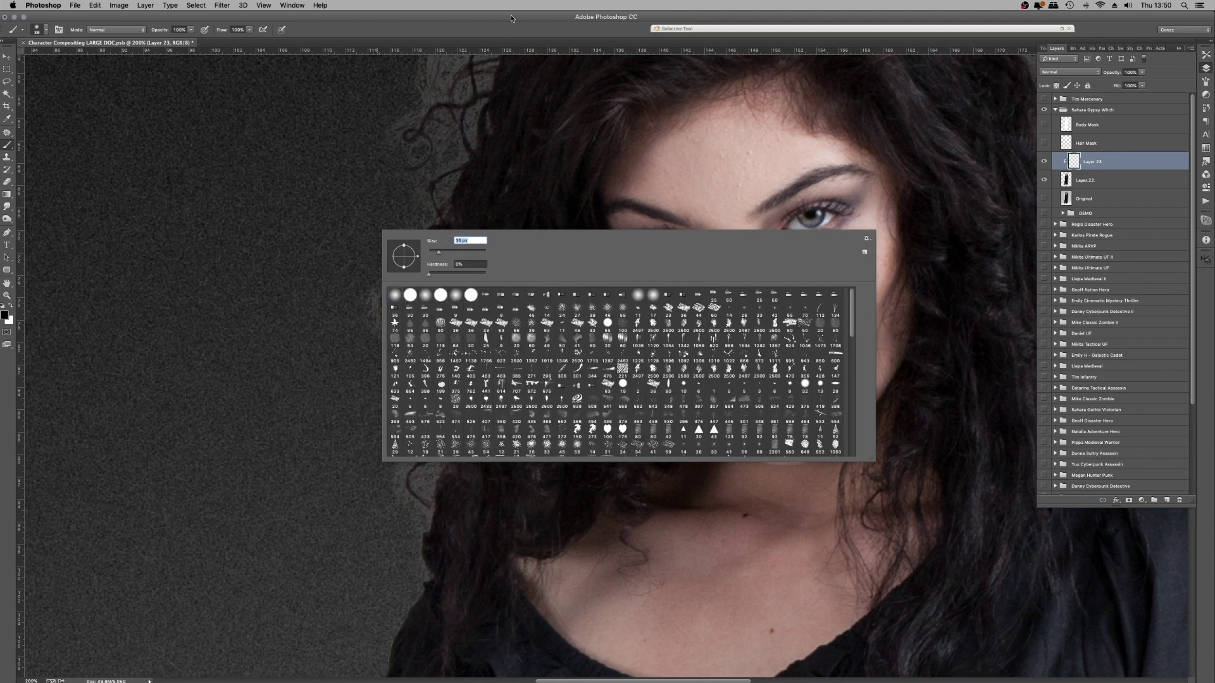
{"action": "left_click", "coordinate": [513, 30]}
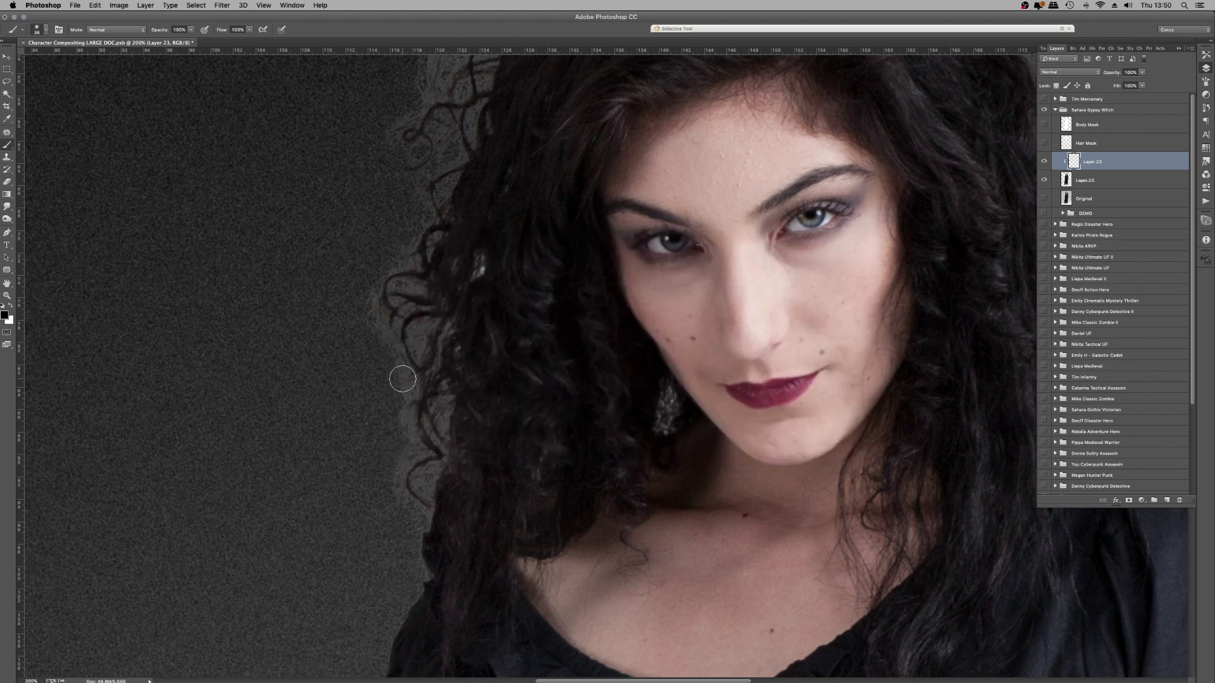
{"action": "mouse_move", "coordinate": [401, 374]}
{"action": "left_mouse_down"}
{"action": "mouse_move", "coordinate": [412, 396]}
{"action": "mouse_move", "coordinate": [422, 339]}
{"action": "left_mouse_up"}
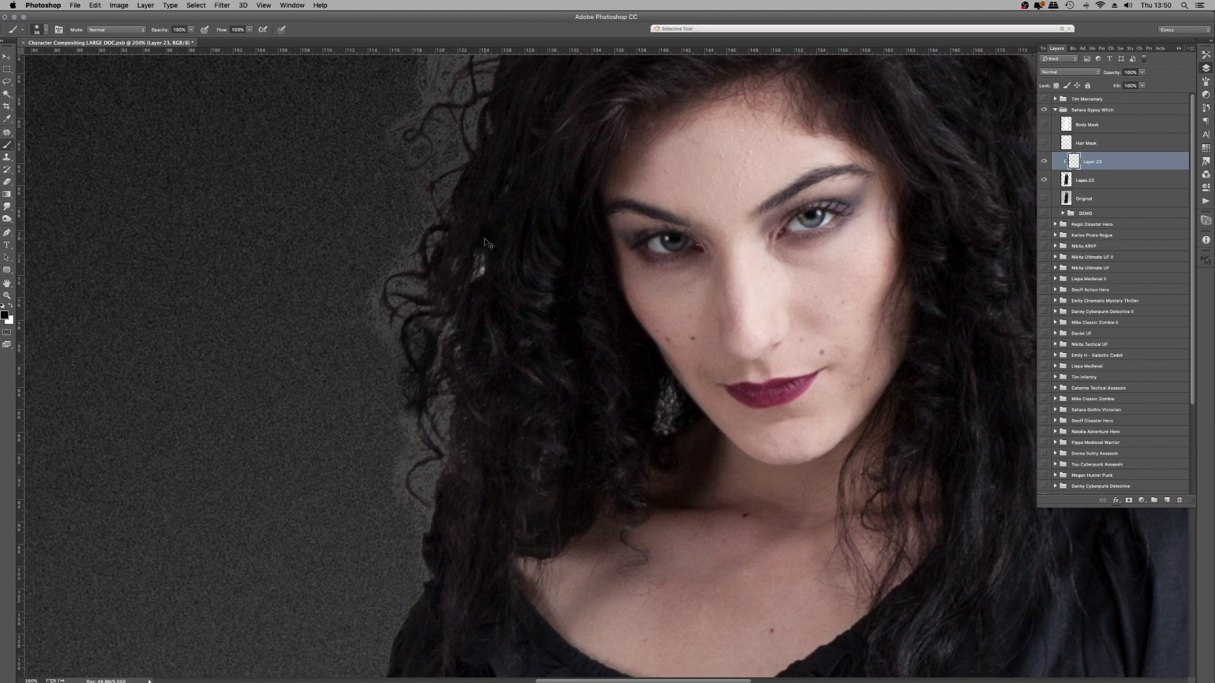
{"action": "key", "text": "super+z"}
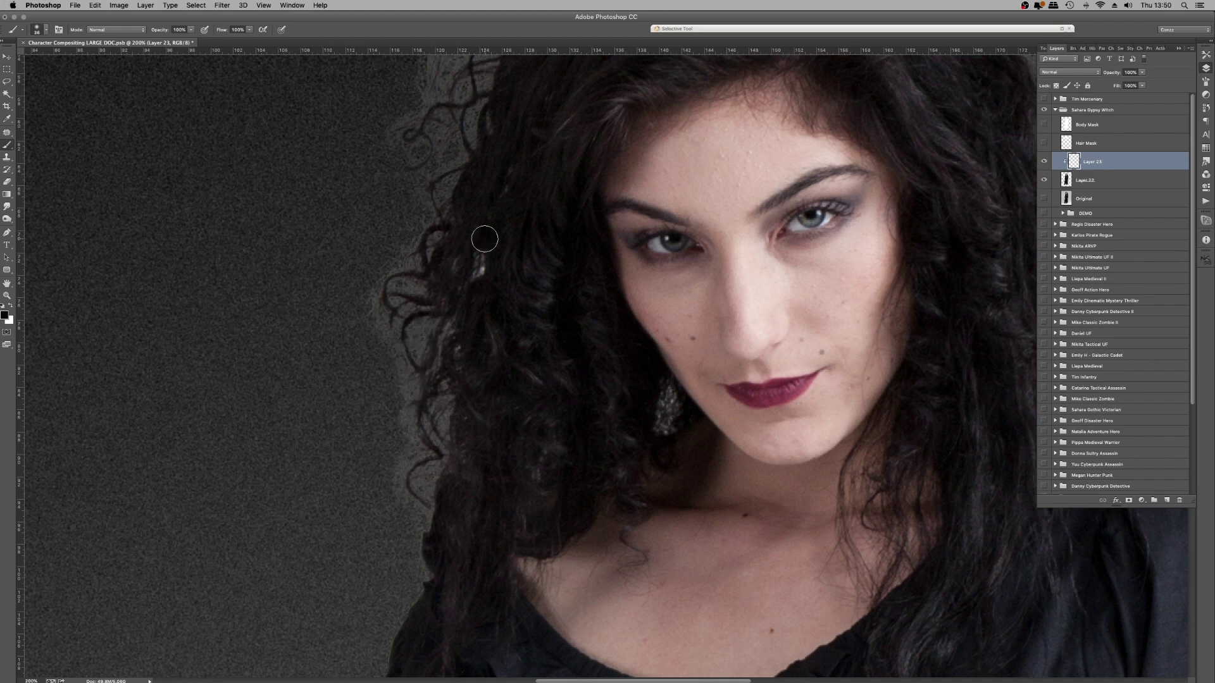
Step: Use a size 30 Clone Stamp to clone dark hair over the halo beside the curls
{"action": "left_click", "coordinate": [6, 158]}
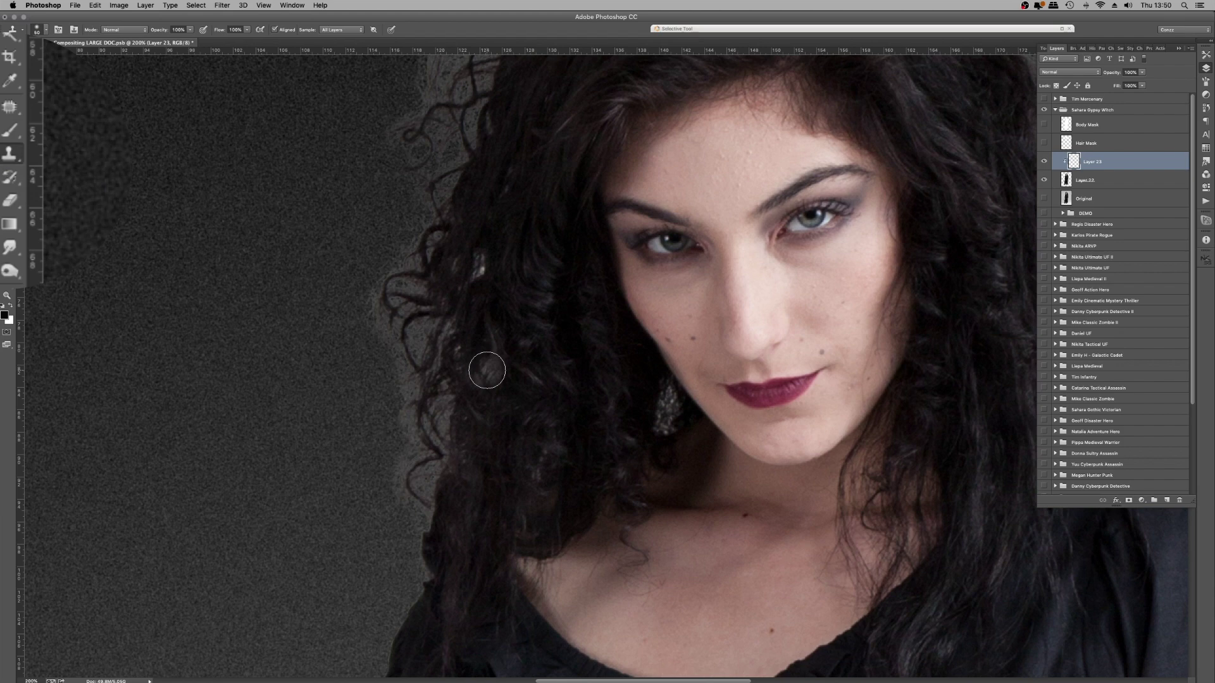
{"action": "key", "text": "bracketleft"}
{"action": "key", "text": "bracketleft"}
{"action": "scroll", "coordinate": [484, 358], "scroll_direction": "down", "scroll_amount": 2}
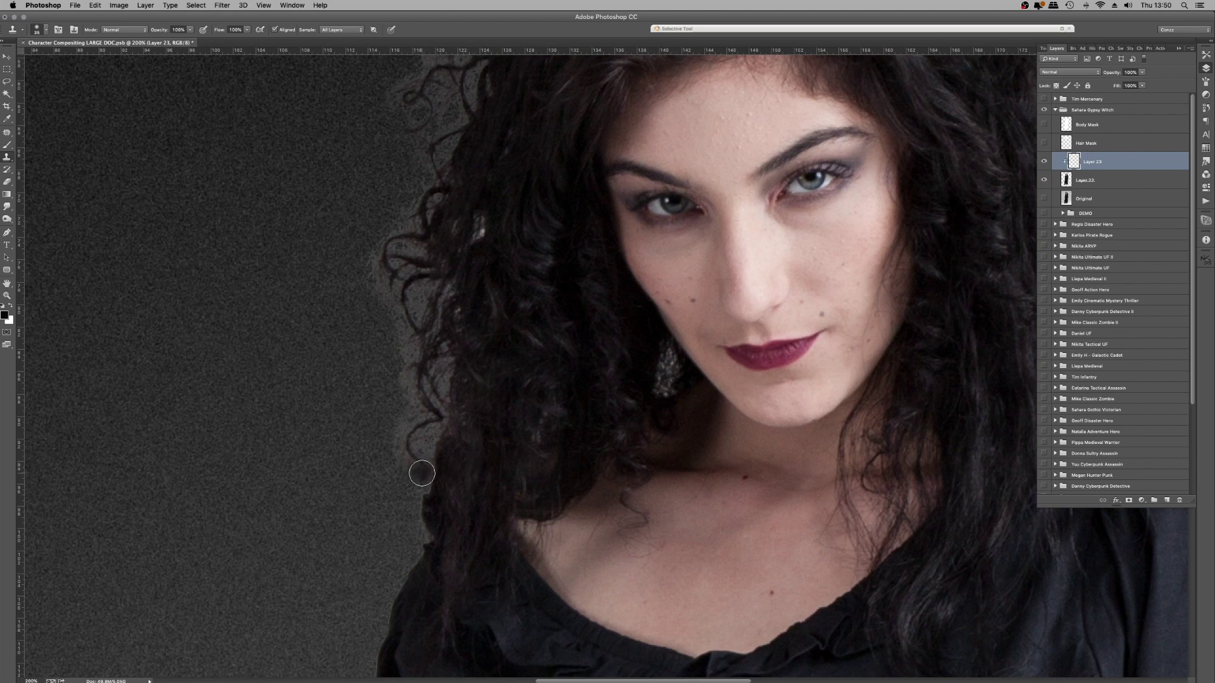
{"action": "left_click", "coordinate": [479, 465], "text": "alt"}
{"action": "mouse_move", "coordinate": [434, 467]}
{"action": "left_mouse_down"}
{"action": "mouse_move", "coordinate": [423, 469]}
{"action": "mouse_move", "coordinate": [408, 436]}
{"action": "mouse_move", "coordinate": [437, 402]}
{"action": "mouse_move", "coordinate": [449, 352]}
{"action": "left_mouse_up"}
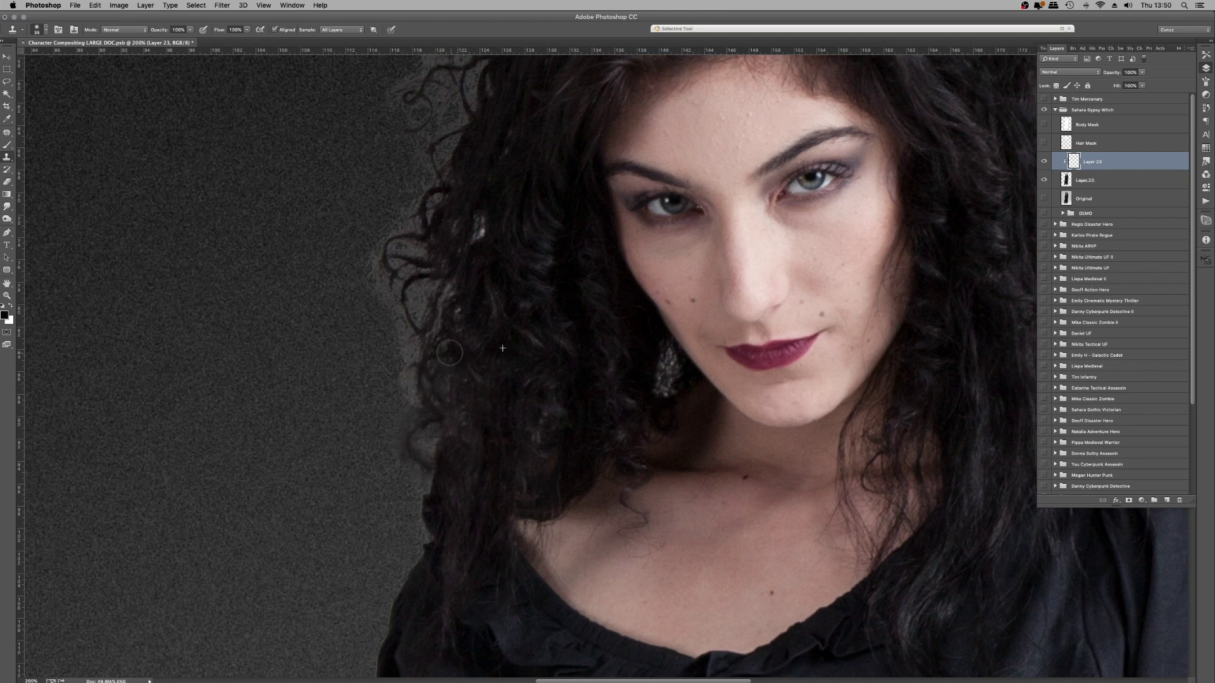
{"action": "left_click", "coordinate": [488, 426], "text": "alt"}
{"action": "mouse_move", "coordinate": [409, 389]}
{"action": "left_mouse_down"}
{"action": "mouse_move", "coordinate": [402, 348]}
{"action": "mouse_move", "coordinate": [422, 287]}
{"action": "mouse_move", "coordinate": [452, 285]}
{"action": "mouse_move", "coordinate": [381, 277]}
{"action": "mouse_move", "coordinate": [380, 252]}
{"action": "mouse_move", "coordinate": [412, 232]}
{"action": "mouse_move", "coordinate": [426, 258]}
{"action": "mouse_move", "coordinate": [404, 266]}
{"action": "mouse_move", "coordinate": [398, 288]}
{"action": "left_mouse_up"}
{"action": "left_click", "coordinate": [473, 382], "text": "alt"}
{"action": "left_click", "coordinate": [482, 357], "text": "alt"}
{"action": "left_click", "coordinate": [469, 279], "text": "alt"}
{"action": "mouse_move", "coordinate": [417, 217]}
{"action": "left_mouse_down"}
{"action": "mouse_move", "coordinate": [431, 151]}
{"action": "mouse_move", "coordinate": [452, 129]}
{"action": "mouse_move", "coordinate": [696, 401]}
{"action": "mouse_move", "coordinate": [631, 344]}
{"action": "mouse_move", "coordinate": [657, 276]}
{"action": "mouse_move", "coordinate": [578, 311]}
{"action": "mouse_move", "coordinate": [570, 359]}
{"action": "mouse_move", "coordinate": [604, 371]}
{"action": "mouse_move", "coordinate": [617, 353]}
{"action": "mouse_move", "coordinate": [640, 364]}
{"action": "left_mouse_up"}
{"action": "left_click", "coordinate": [491, 160], "text": "alt"}
Step: Clone out the light halo along the hair's left side and upper edge
{"action": "mouse_move", "coordinate": [596, 313]}
{"action": "left_mouse_down"}
{"action": "mouse_move", "coordinate": [613, 251]}
{"action": "mouse_move", "coordinate": [618, 330]}
{"action": "left_mouse_up"}
{"action": "left_click", "coordinate": [702, 293], "text": "alt"}
{"action": "mouse_move", "coordinate": [654, 258]}
{"action": "left_mouse_down"}
{"action": "mouse_move", "coordinate": [667, 236]}
{"action": "mouse_move", "coordinate": [645, 272]}
{"action": "left_mouse_up"}
{"action": "left_click", "coordinate": [746, 246], "text": "alt"}
{"action": "left_click_drag", "start_coordinate": [699, 227], "coordinate": [681, 243]}
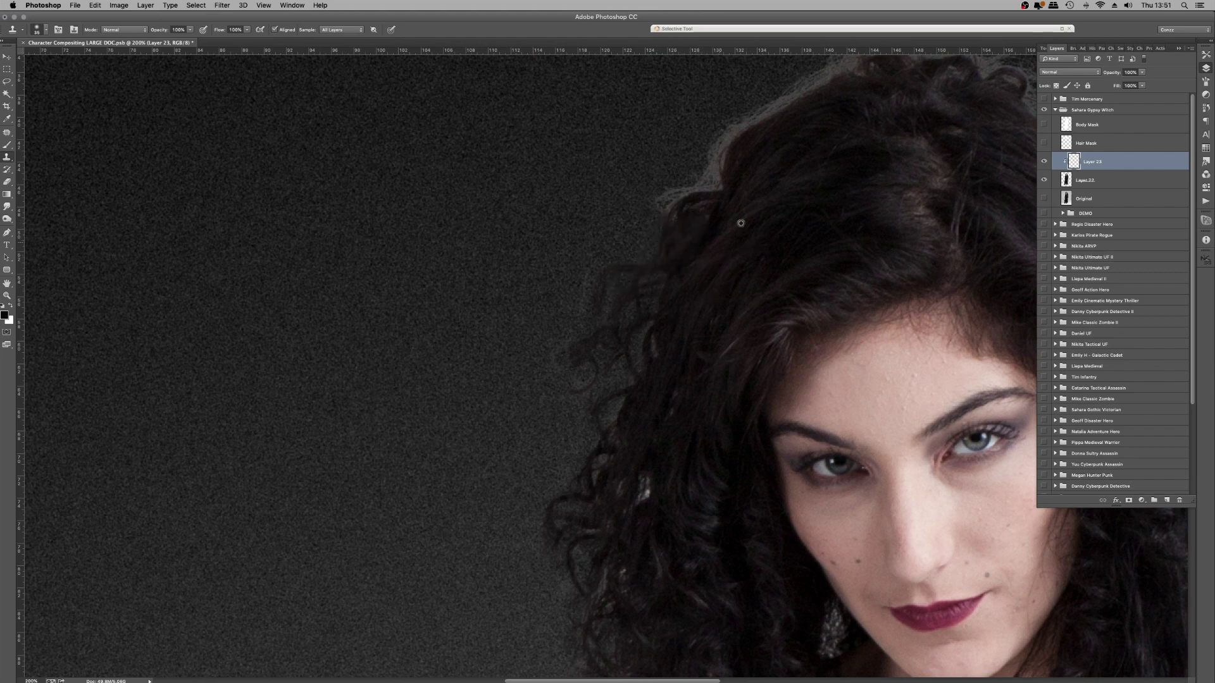
{"action": "left_click", "coordinate": [747, 214], "text": "alt"}
{"action": "mouse_move", "coordinate": [668, 198]}
{"action": "left_mouse_down"}
{"action": "mouse_move", "coordinate": [719, 171]}
{"action": "mouse_move", "coordinate": [720, 188]}
{"action": "mouse_move", "coordinate": [529, 334]}
{"action": "left_mouse_up"}
{"action": "left_click", "coordinate": [756, 196], "text": "alt"}
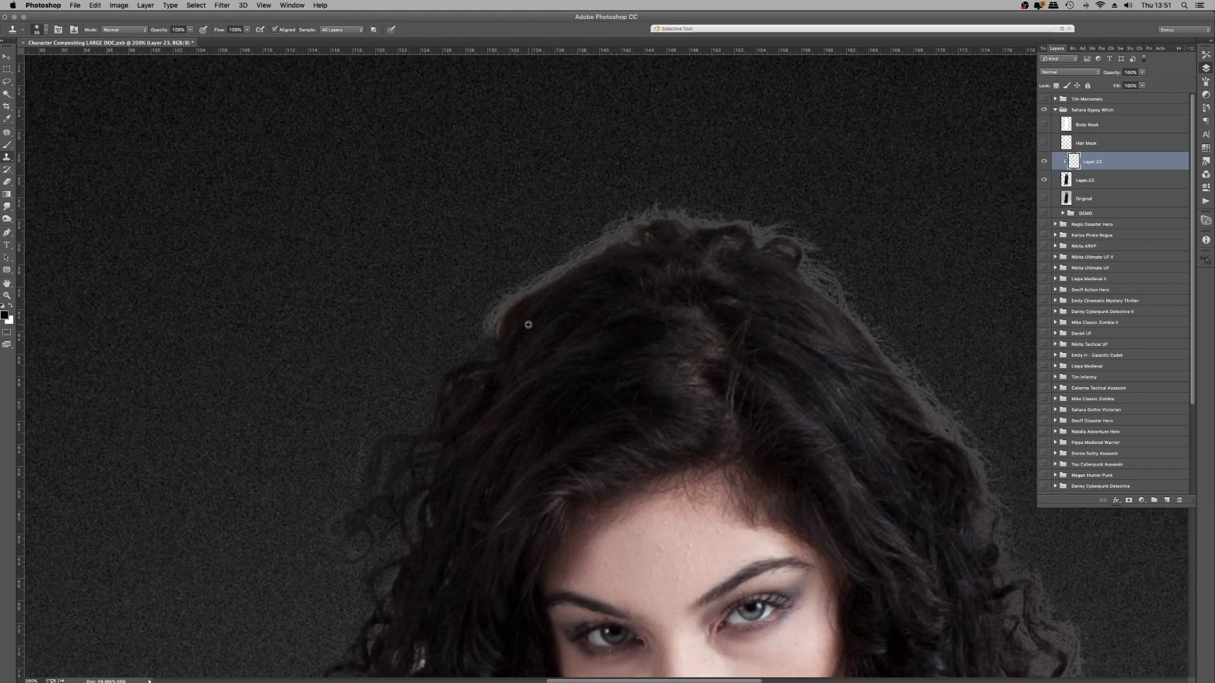
Step: Darken the grey halo and flyaway strands along the top of her head
{"action": "scroll", "coordinate": [545, 346], "scroll_direction": "down", "scroll_amount": 3}
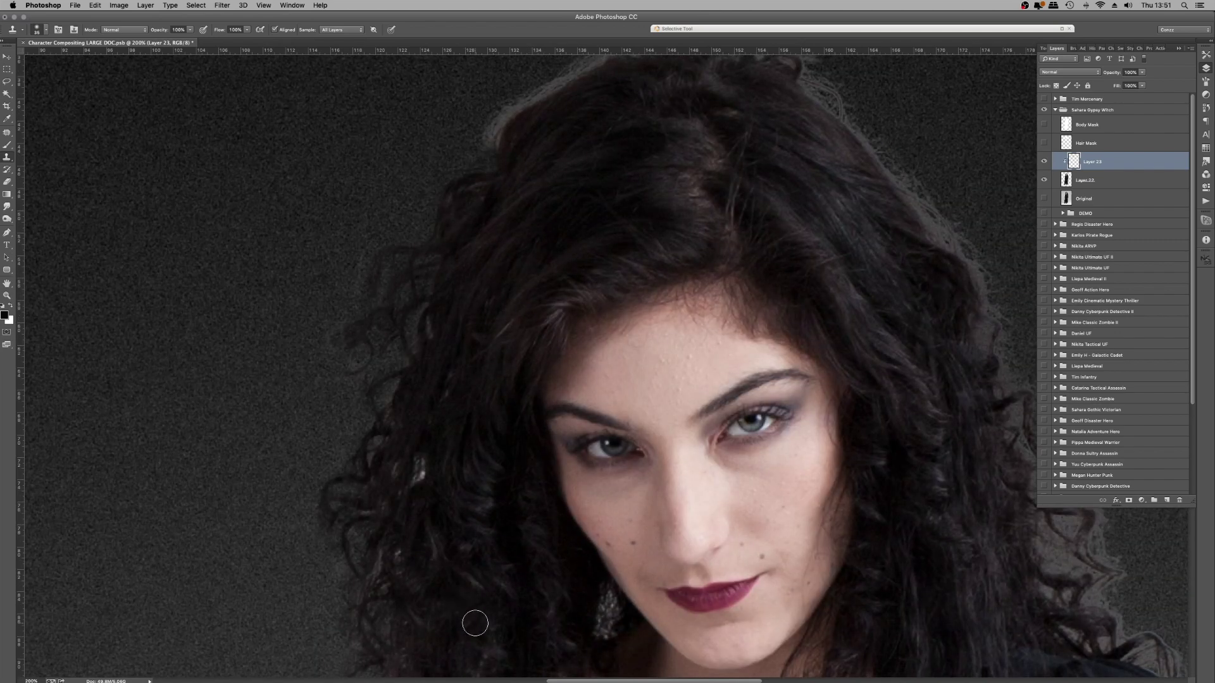
{"action": "scroll", "coordinate": [475, 624], "scroll_direction": "up", "scroll_amount": 1}
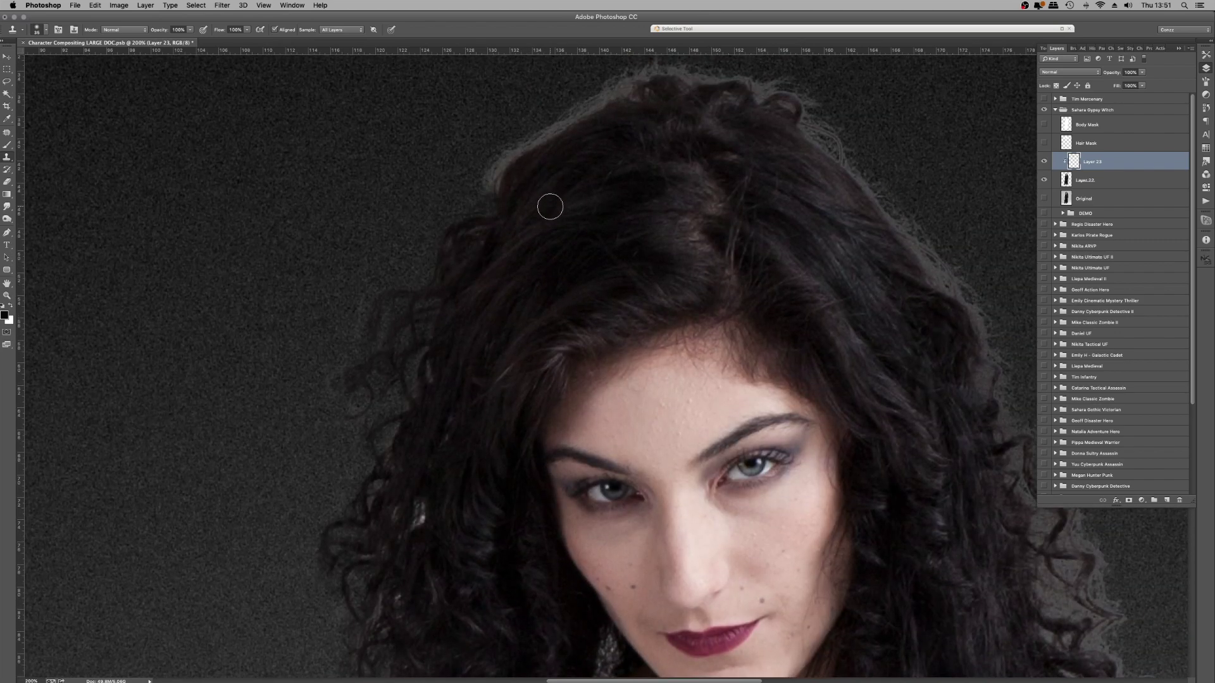
{"action": "mouse_move", "coordinate": [550, 207]}
{"action": "left_mouse_down"}
{"action": "mouse_move", "coordinate": [601, 281]}
{"action": "mouse_move", "coordinate": [553, 255]}
{"action": "mouse_move", "coordinate": [605, 218]}
{"action": "mouse_move", "coordinate": [561, 251]}
{"action": "left_mouse_up"}
{"action": "left_click", "coordinate": [600, 270], "text": "alt"}
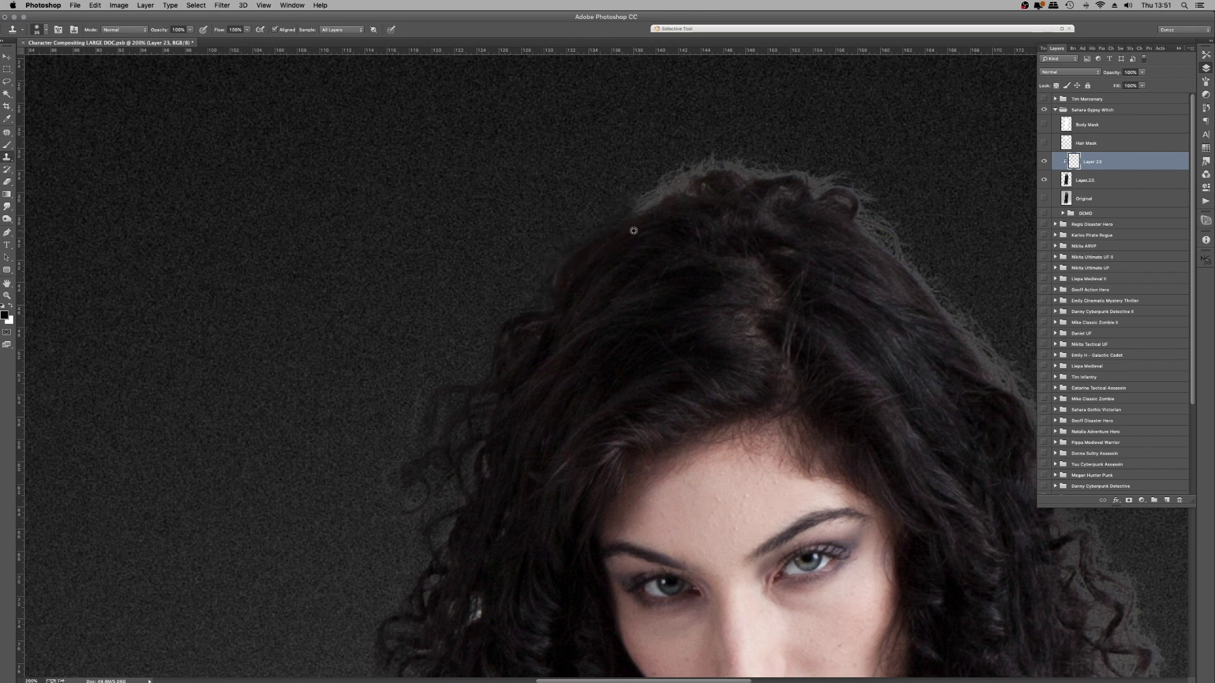
{"action": "left_click_drag", "start_coordinate": [641, 197], "coordinate": [698, 170]}
{"action": "left_click_drag", "start_coordinate": [713, 155], "coordinate": [783, 168]}
{"action": "left_click_drag", "start_coordinate": [814, 253], "coordinate": [524, 283]}
{"action": "left_click", "coordinate": [526, 242], "text": "alt"}
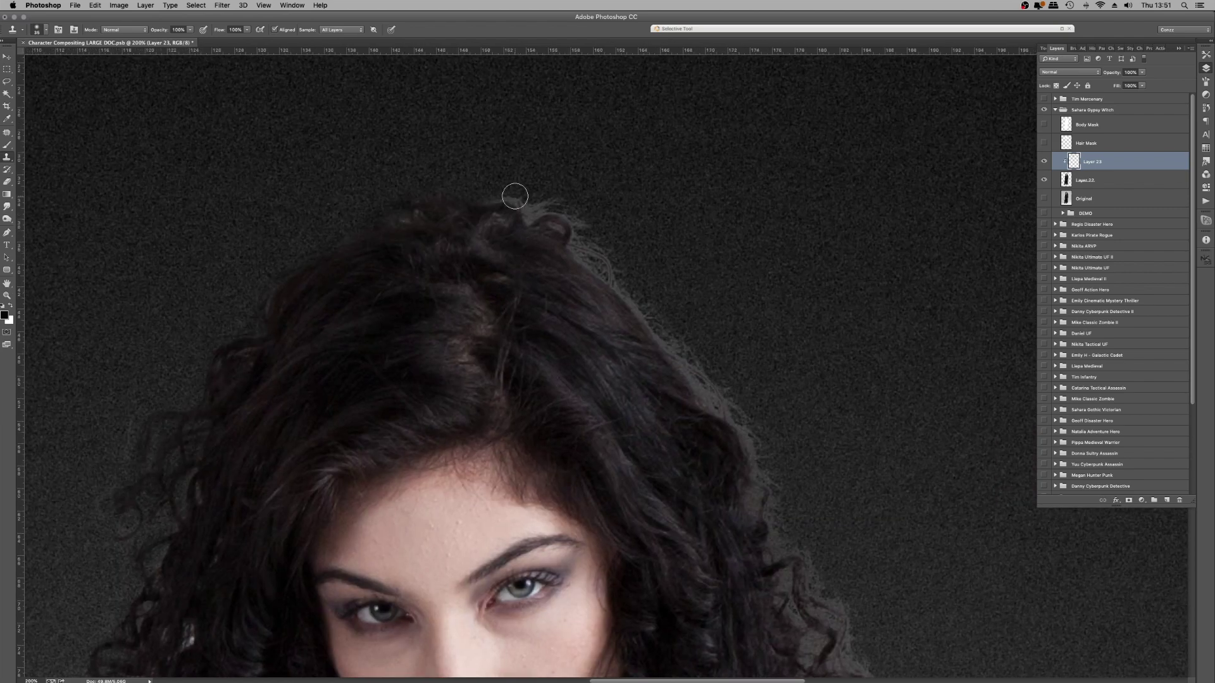
{"action": "mouse_move", "coordinate": [515, 195]}
{"action": "left_mouse_down"}
{"action": "mouse_move", "coordinate": [545, 205]}
{"action": "mouse_move", "coordinate": [532, 215]}
{"action": "mouse_move", "coordinate": [560, 213]}
{"action": "mouse_move", "coordinate": [729, 415]}
{"action": "left_mouse_up"}
{"action": "left_click", "coordinate": [579, 290], "text": "alt"}
{"action": "mouse_move", "coordinate": [624, 395]}
{"action": "left_mouse_down"}
{"action": "mouse_move", "coordinate": [584, 346]}
{"action": "mouse_move", "coordinate": [474, 263]}
{"action": "left_mouse_up"}
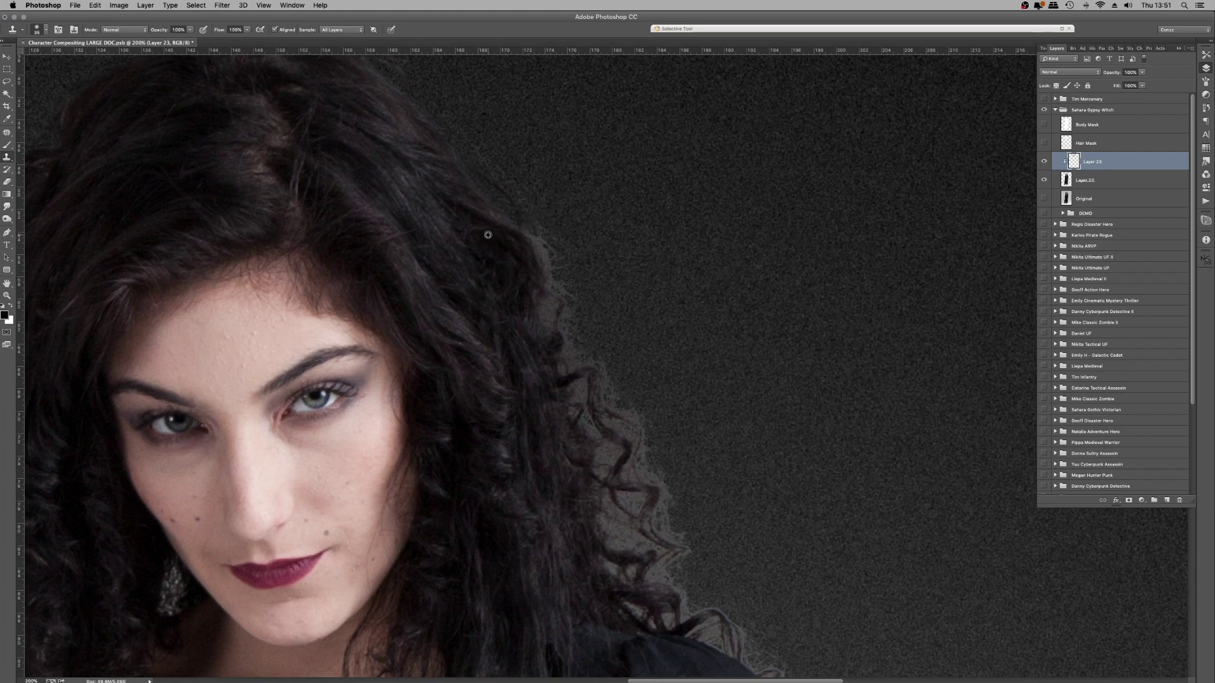
{"action": "mouse_move", "coordinate": [545, 240]}
{"action": "left_mouse_down"}
{"action": "mouse_move", "coordinate": [556, 275]}
{"action": "mouse_move", "coordinate": [531, 236]}
{"action": "left_mouse_up"}
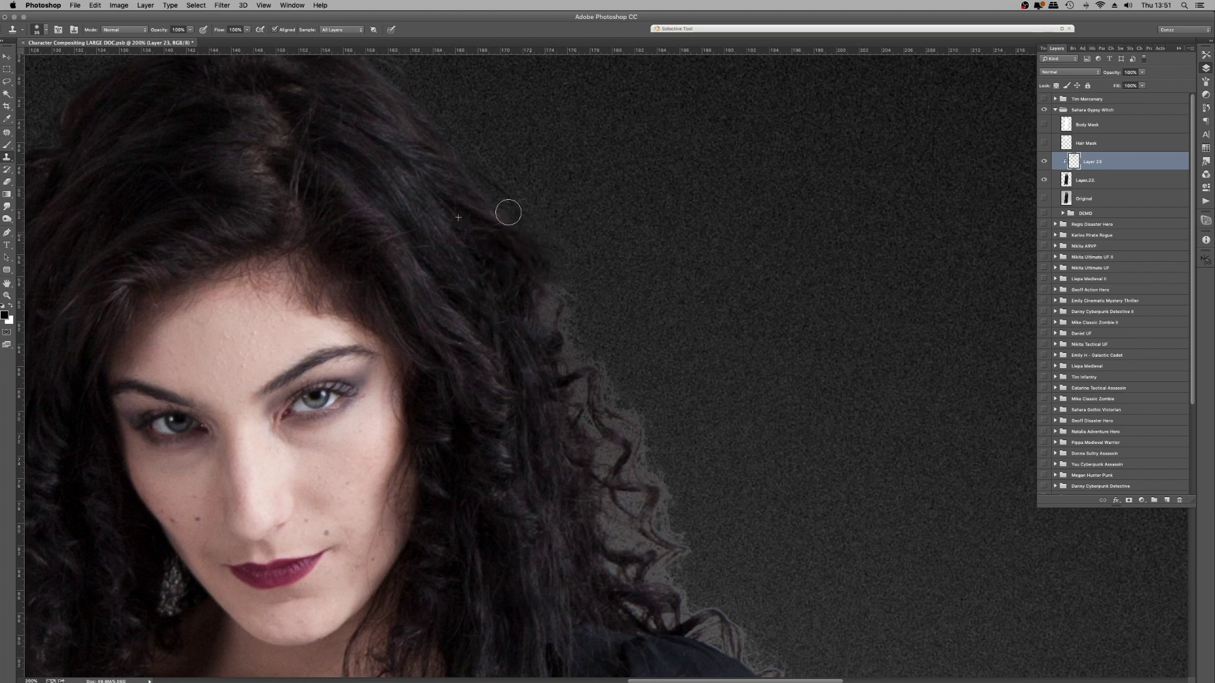
Step: Cover the light fringe along the lower hair edge toward the shoulder
{"action": "left_click", "coordinate": [507, 285], "text": "alt"}
{"action": "mouse_move", "coordinate": [560, 302]}
{"action": "left_mouse_down"}
{"action": "mouse_move", "coordinate": [544, 304]}
{"action": "mouse_move", "coordinate": [544, 321]}
{"action": "left_mouse_up"}
{"action": "left_click_drag", "start_coordinate": [566, 378], "coordinate": [516, 282]}
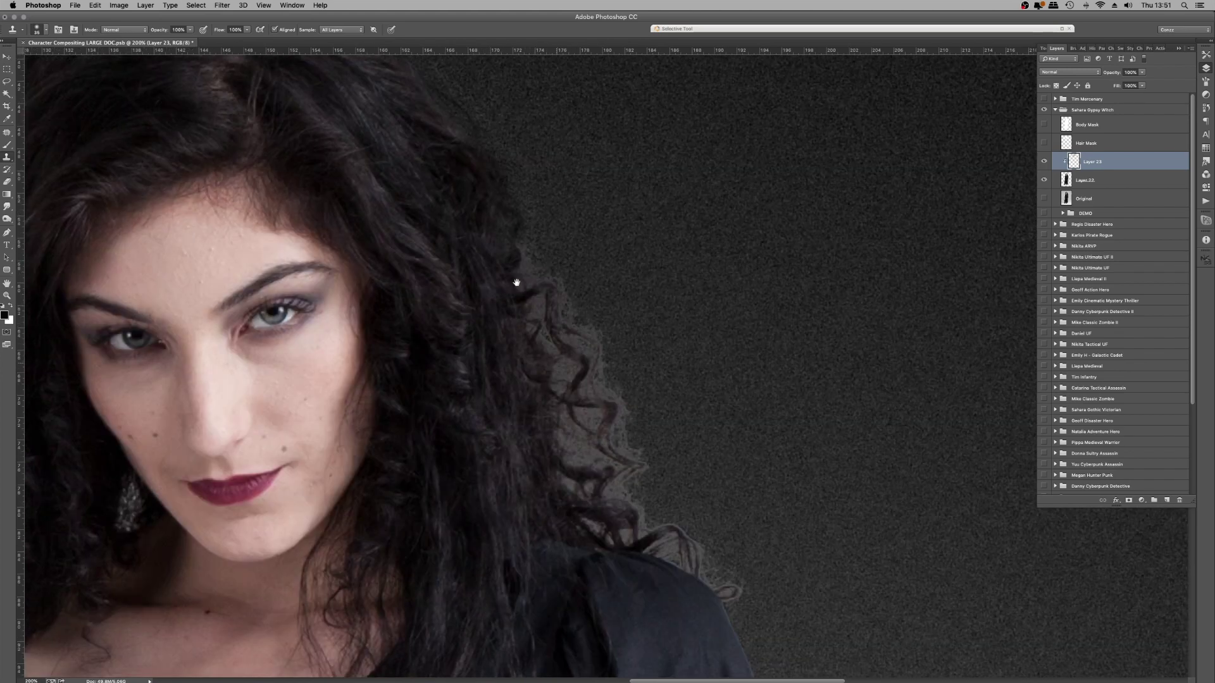
{"action": "left_click", "coordinate": [471, 235], "text": "alt"}
{"action": "mouse_move", "coordinate": [520, 239]}
{"action": "left_mouse_down"}
{"action": "mouse_move", "coordinate": [533, 263]}
{"action": "mouse_move", "coordinate": [517, 274]}
{"action": "mouse_move", "coordinate": [539, 293]}
{"action": "mouse_move", "coordinate": [516, 289]}
{"action": "mouse_move", "coordinate": [550, 370]}
{"action": "left_mouse_up"}
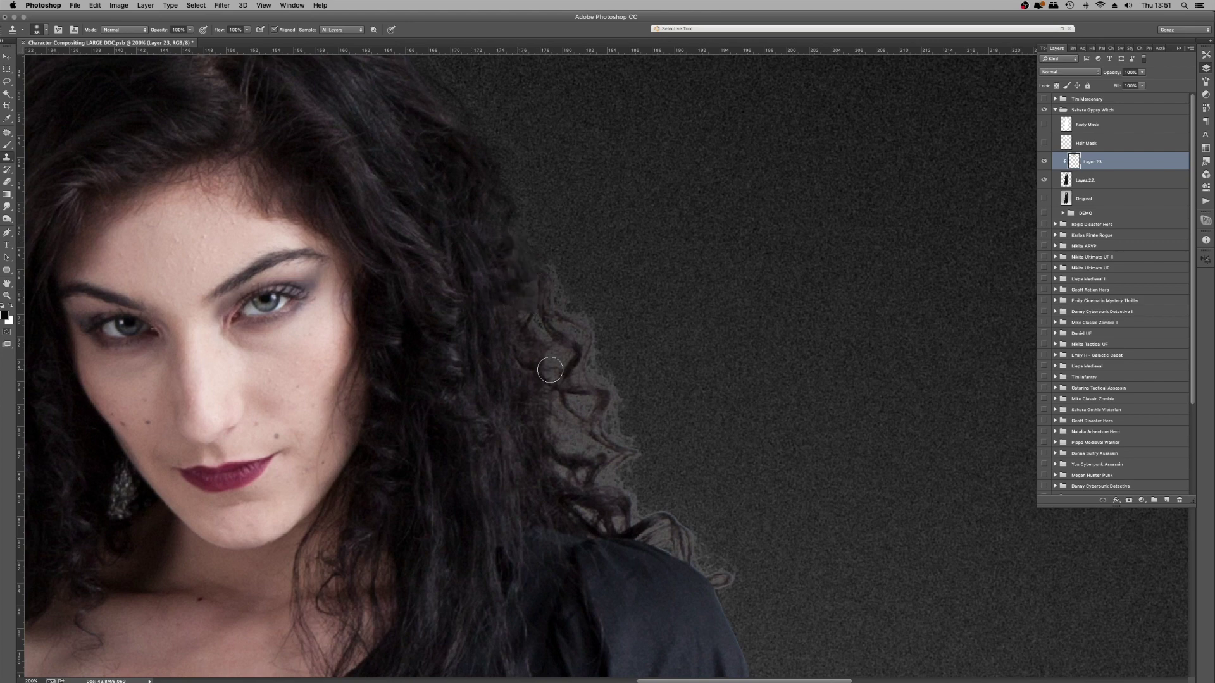
{"action": "left_click", "coordinate": [517, 324], "text": "alt"}
{"action": "mouse_move", "coordinate": [564, 272]}
{"action": "left_mouse_down"}
{"action": "mouse_move", "coordinate": [566, 319]}
{"action": "mouse_move", "coordinate": [587, 343]}
{"action": "mouse_move", "coordinate": [572, 362]}
{"action": "mouse_move", "coordinate": [534, 370]}
{"action": "mouse_move", "coordinate": [565, 386]}
{"action": "mouse_move", "coordinate": [581, 370]}
{"action": "mouse_move", "coordinate": [614, 391]}
{"action": "mouse_move", "coordinate": [607, 412]}
{"action": "mouse_move", "coordinate": [621, 437]}
{"action": "left_mouse_up"}
{"action": "left_click", "coordinate": [498, 370], "text": "alt"}
{"action": "left_click", "coordinate": [499, 425], "text": "alt"}
{"action": "mouse_move", "coordinate": [537, 396]}
{"action": "left_mouse_down"}
{"action": "mouse_move", "coordinate": [598, 421]}
{"action": "mouse_move", "coordinate": [582, 452]}
{"action": "mouse_move", "coordinate": [562, 457]}
{"action": "mouse_move", "coordinate": [593, 507]}
{"action": "mouse_move", "coordinate": [602, 476]}
{"action": "mouse_move", "coordinate": [630, 490]}
{"action": "mouse_move", "coordinate": [615, 490]}
{"action": "mouse_move", "coordinate": [615, 279]}
{"action": "mouse_move", "coordinate": [649, 279]}
{"action": "mouse_move", "coordinate": [721, 331]}
{"action": "mouse_move", "coordinate": [658, 285]}
{"action": "mouse_move", "coordinate": [666, 270]}
{"action": "left_mouse_up"}
Step: Clone over the remaining light patches where the hair meets the shoulder
{"action": "left_click", "coordinate": [545, 470], "text": "alt"}
{"action": "left_click", "coordinate": [567, 469]}
{"action": "left_click", "coordinate": [506, 452], "text": "alt"}
{"action": "left_click", "coordinate": [505, 481], "text": "alt"}
{"action": "left_click", "coordinate": [489, 390], "text": "alt"}
{"action": "left_click", "coordinate": [456, 381], "text": "alt"}
{"action": "left_click", "coordinate": [475, 109], "text": "alt"}
{"action": "left_click", "coordinate": [523, 210], "text": "alt"}
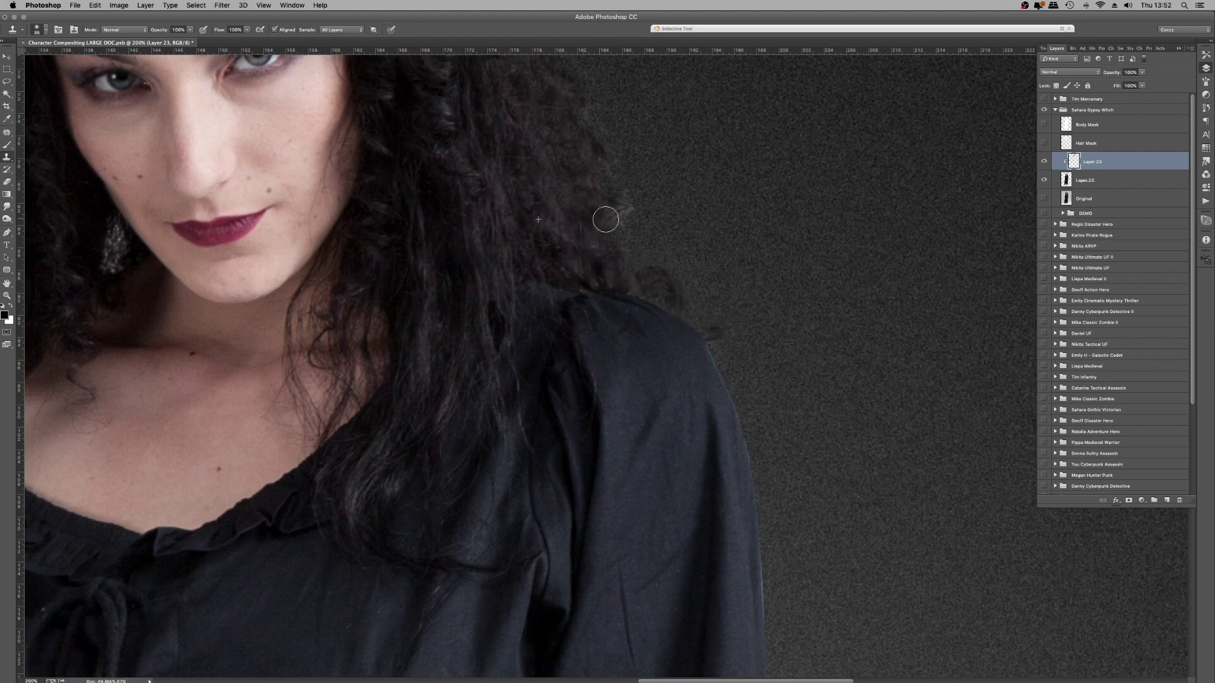
Step: Touch up a few more light strands at the hair edge with the Clone Stamp
{"action": "left_click_drag", "start_coordinate": [607, 220], "coordinate": [607, 200]}
{"action": "key", "text": "super+minus"}
{"action": "key", "text": "super+minus"}
{"action": "key", "text": "super+minus"}
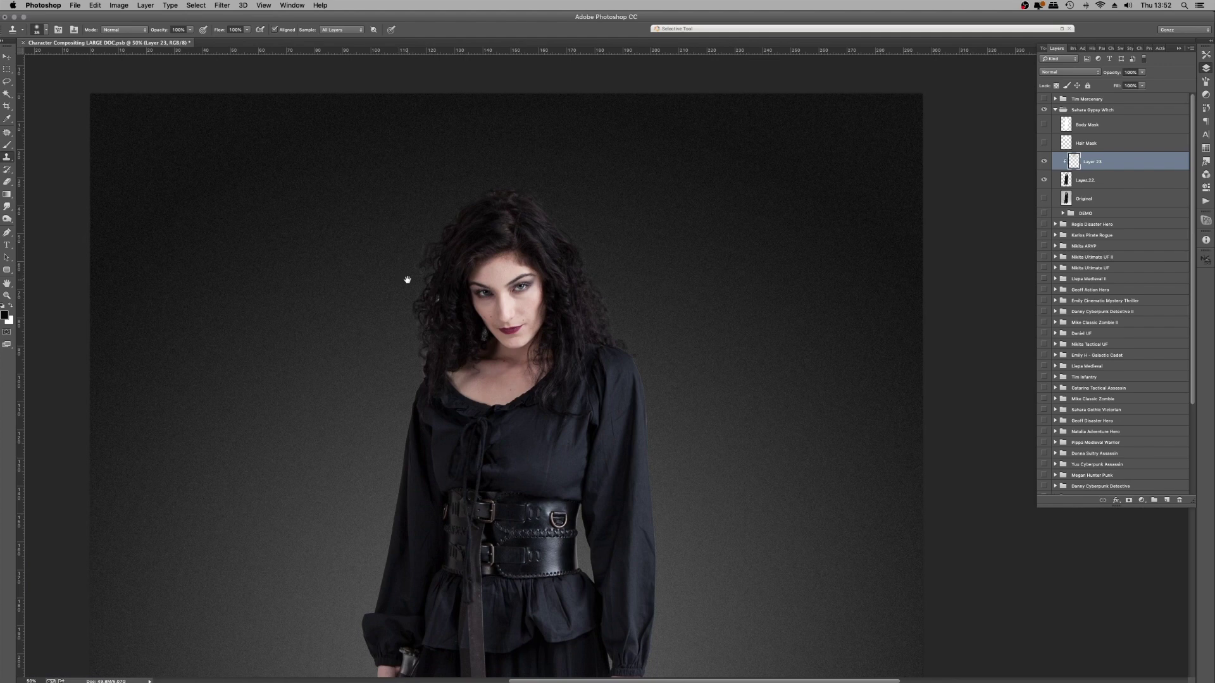
{"action": "left_click_drag", "start_coordinate": [407, 279], "coordinate": [460, 279]}
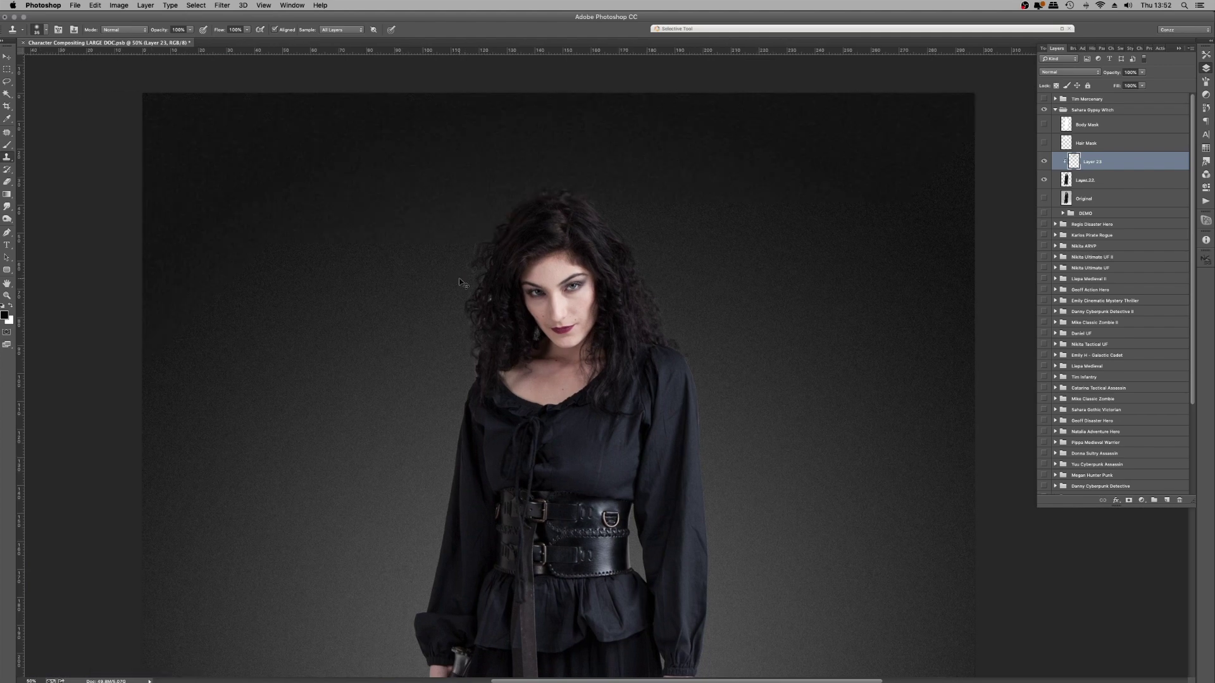
{"action": "key", "text": "super+plus"}
{"action": "key", "text": "super+plus"}
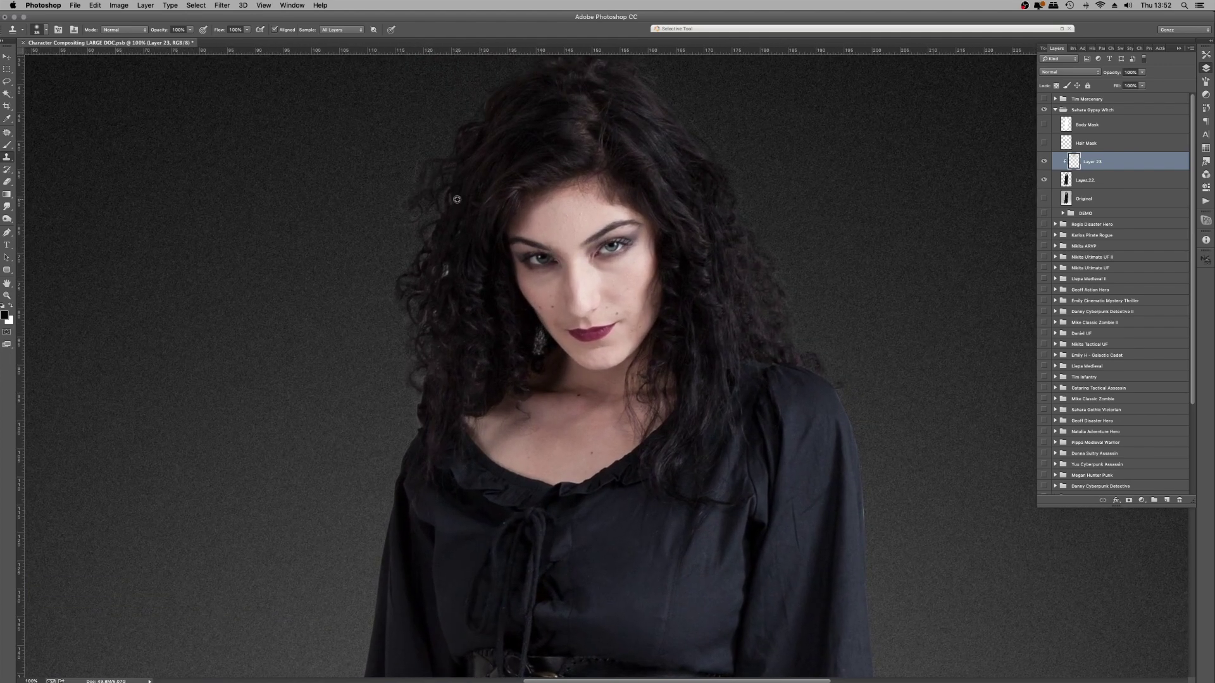
{"action": "left_click", "coordinate": [474, 197], "text": "alt"}
{"action": "left_click_drag", "start_coordinate": [404, 195], "coordinate": [411, 187]}
Step: Hide the textured Layer 5 copy to show the grey gradient, then view her head at 100%
{"action": "key", "text": "super+minus"}
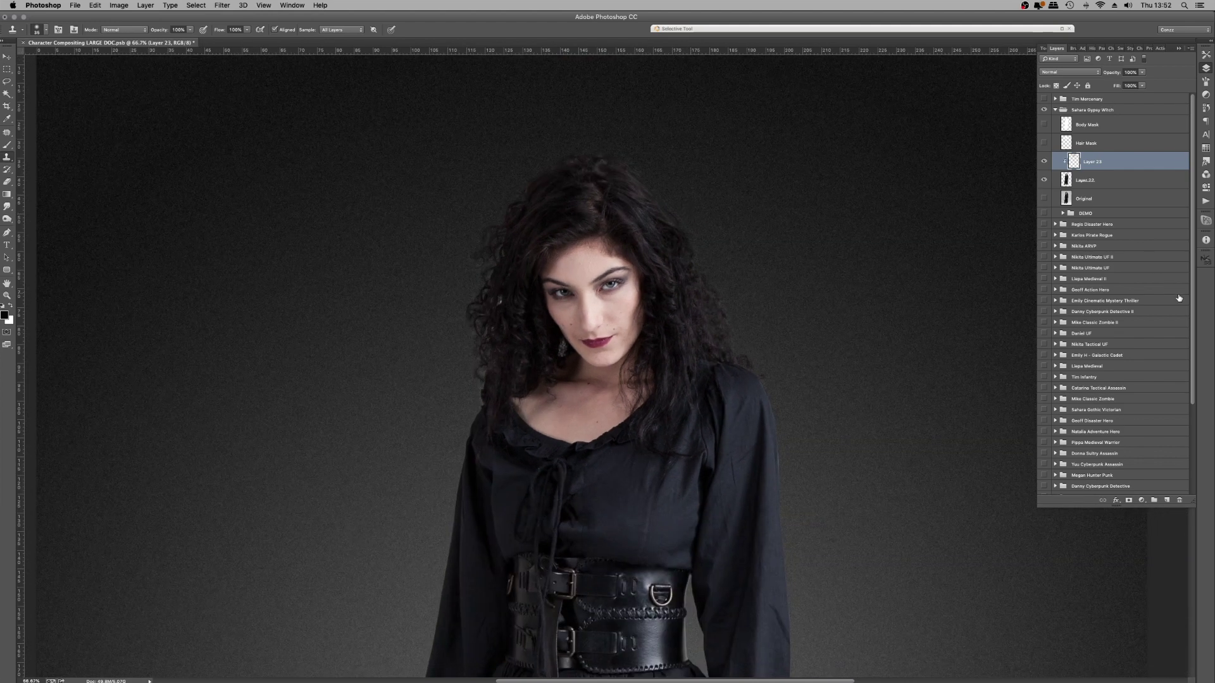
{"action": "scroll", "coordinate": [1053, 362], "scroll_direction": "down", "scroll_amount": 5}
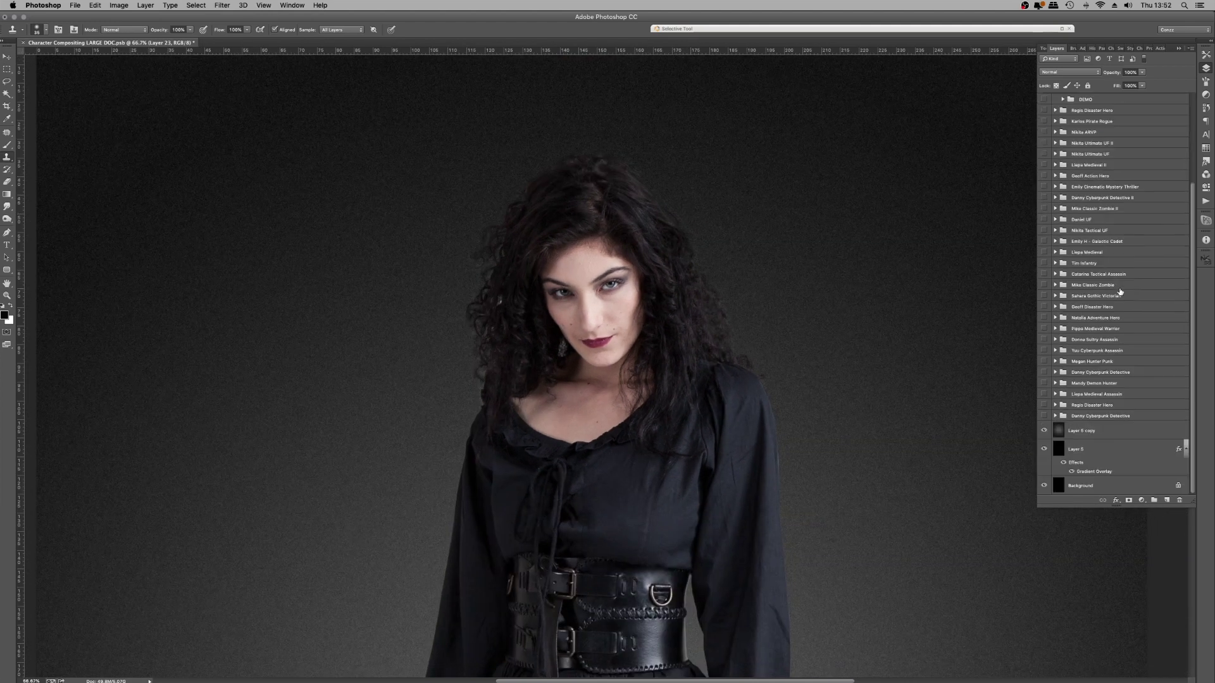
{"action": "left_click", "coordinate": [1044, 430]}
{"action": "scroll", "coordinate": [652, 257], "scroll_direction": "up", "scroll_amount": 1}
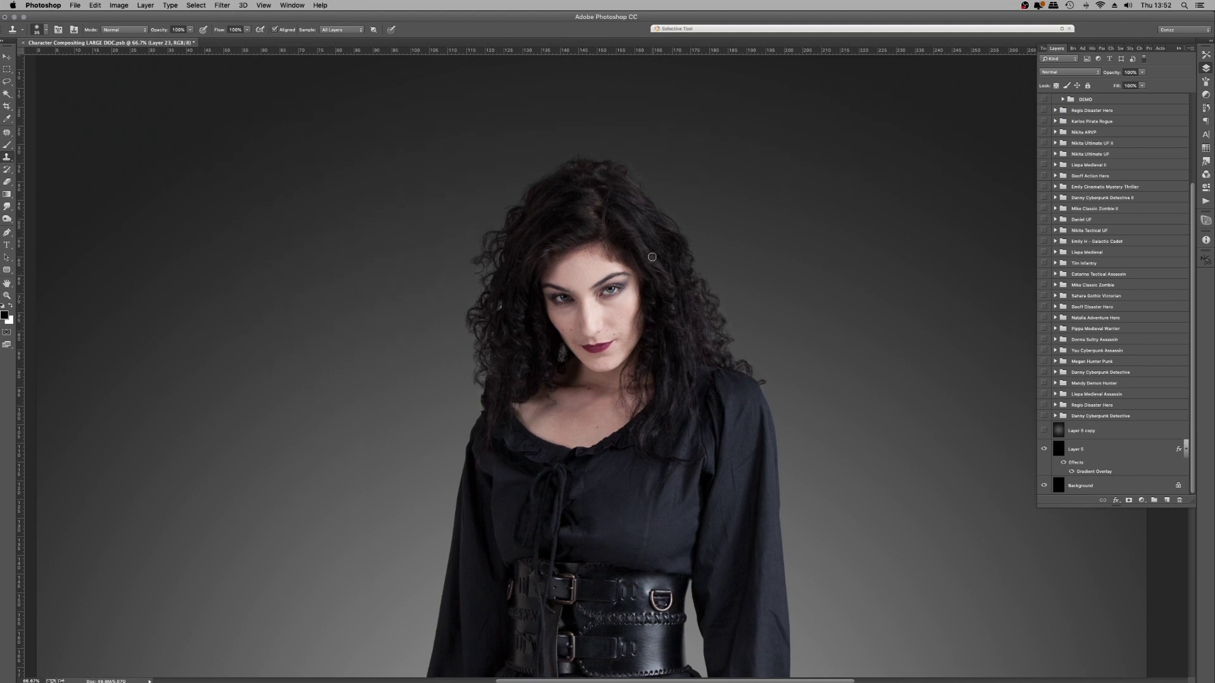
{"action": "key", "text": "super+plus"}
{"action": "key", "text": "super+plus"}
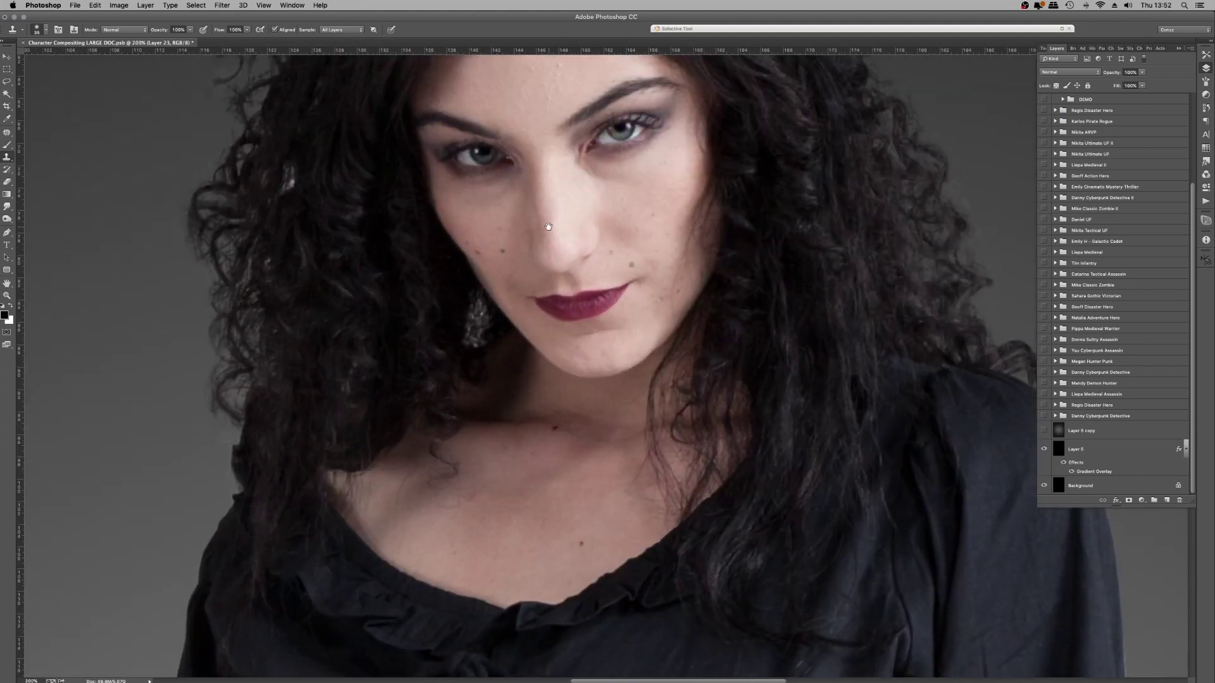
{"action": "left_click_drag", "start_coordinate": [635, 278], "coordinate": [746, 493]}
{"action": "key", "text": "super+minus"}
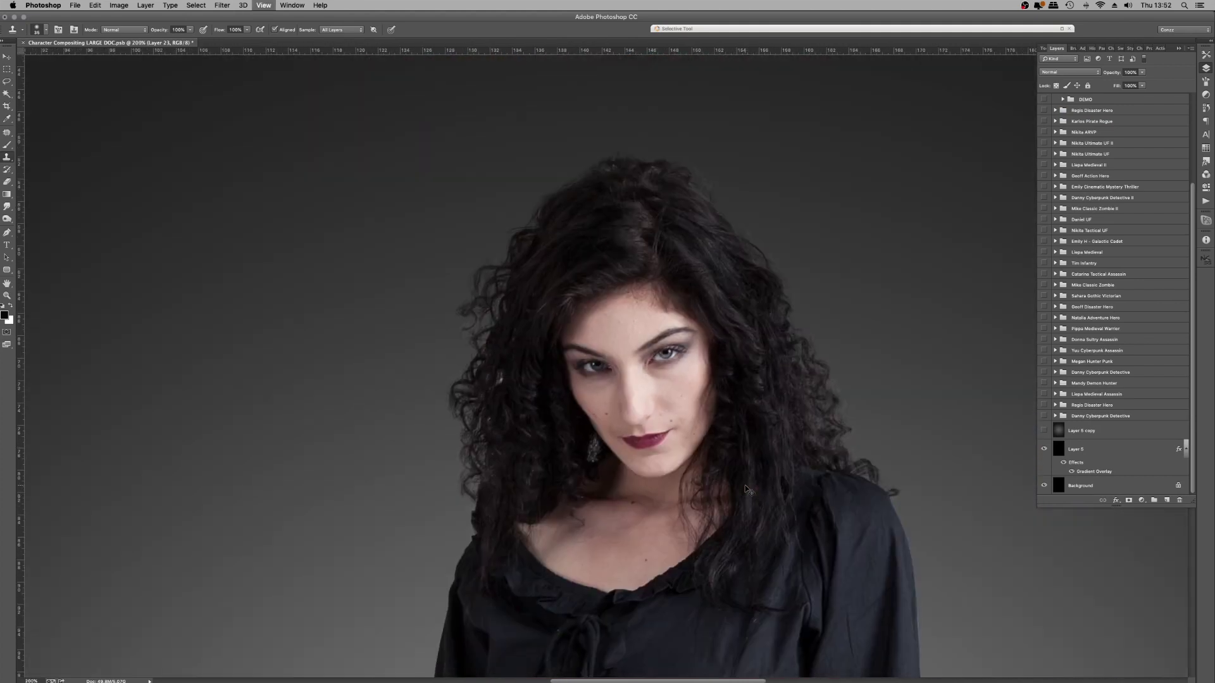
{"action": "scroll", "coordinate": [1133, 176], "scroll_direction": "up", "scroll_amount": 3}
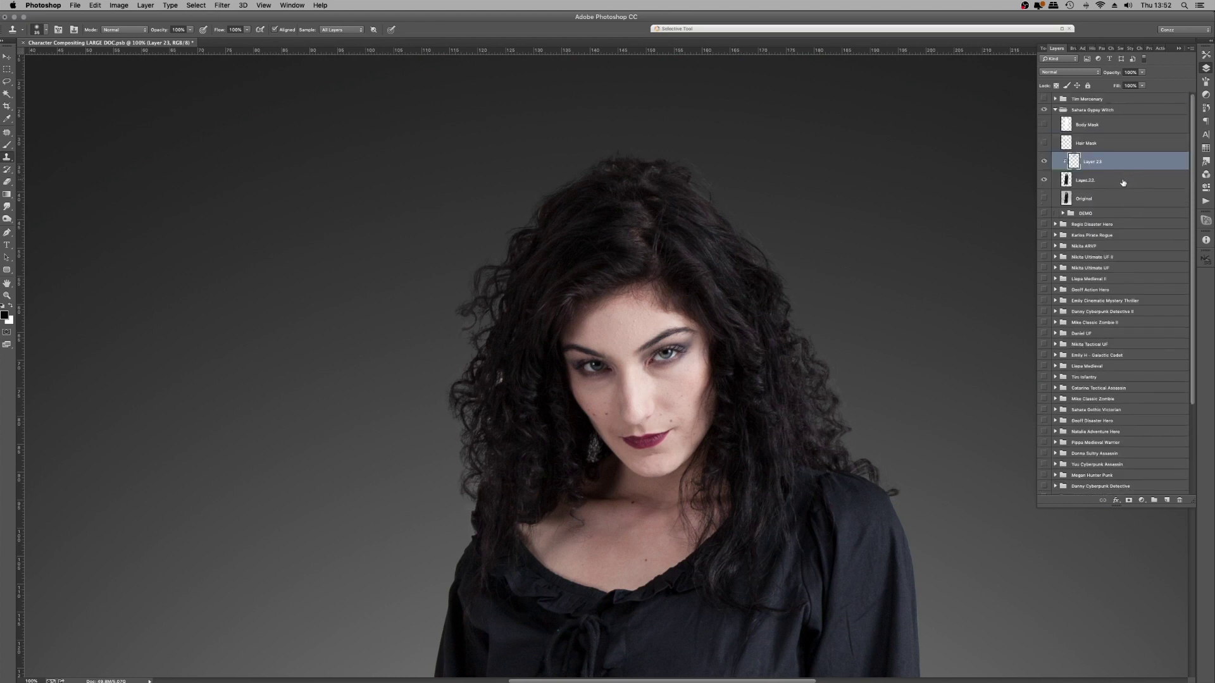
Step: Compare the hair with the Layer 23 cleanup hidden and shown
{"action": "left_click", "coordinate": [1073, 200]}
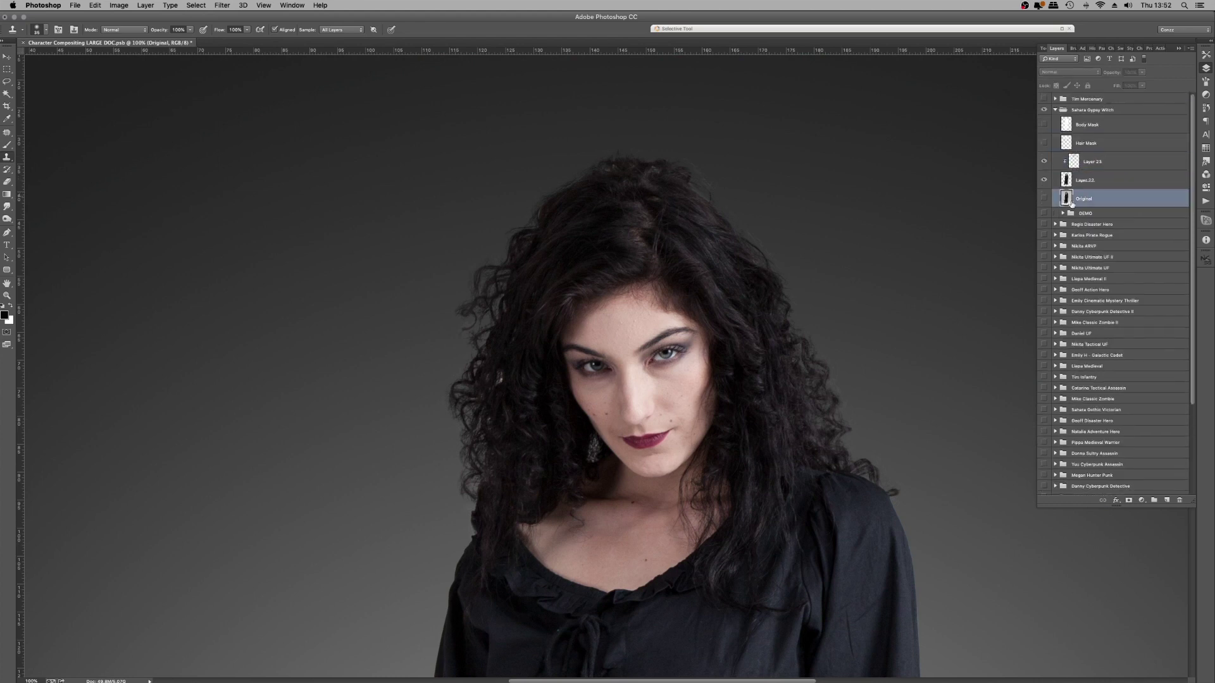
{"action": "left_click", "coordinate": [1101, 162]}
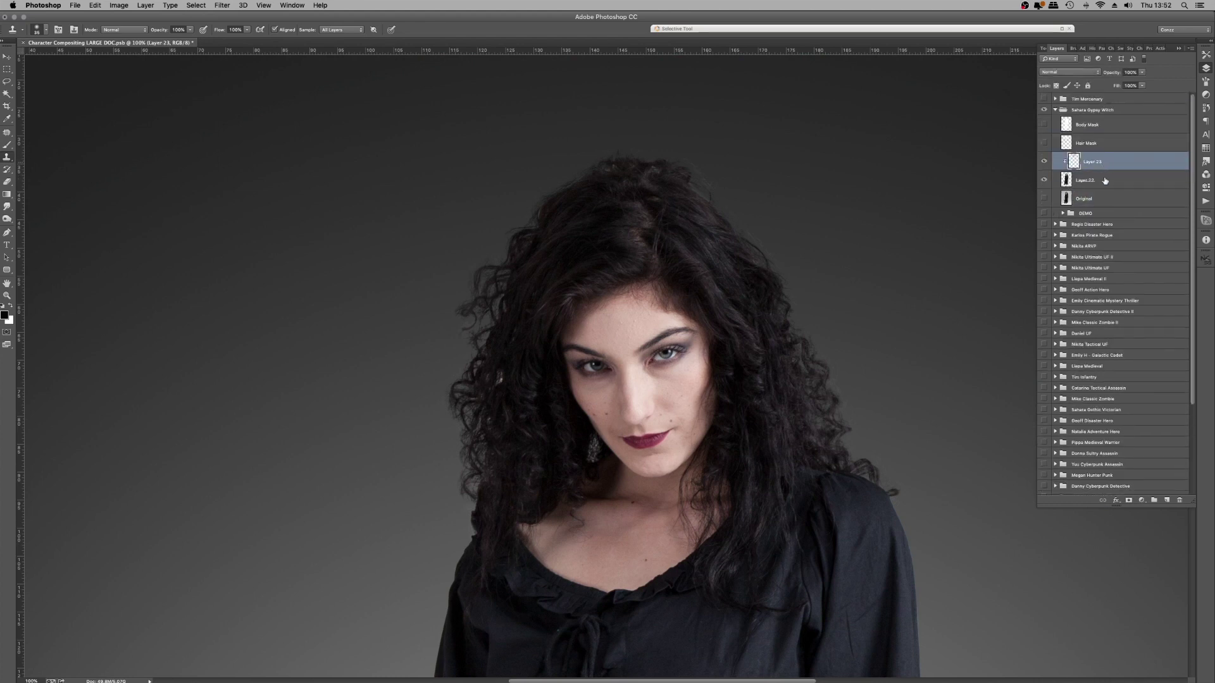
{"action": "left_click", "coordinate": [1044, 162]}
{"action": "left_click", "coordinate": [1044, 162]}
Step: Show the Original layer and duplicate it as Original copy
{"action": "left_click", "coordinate": [1044, 200]}
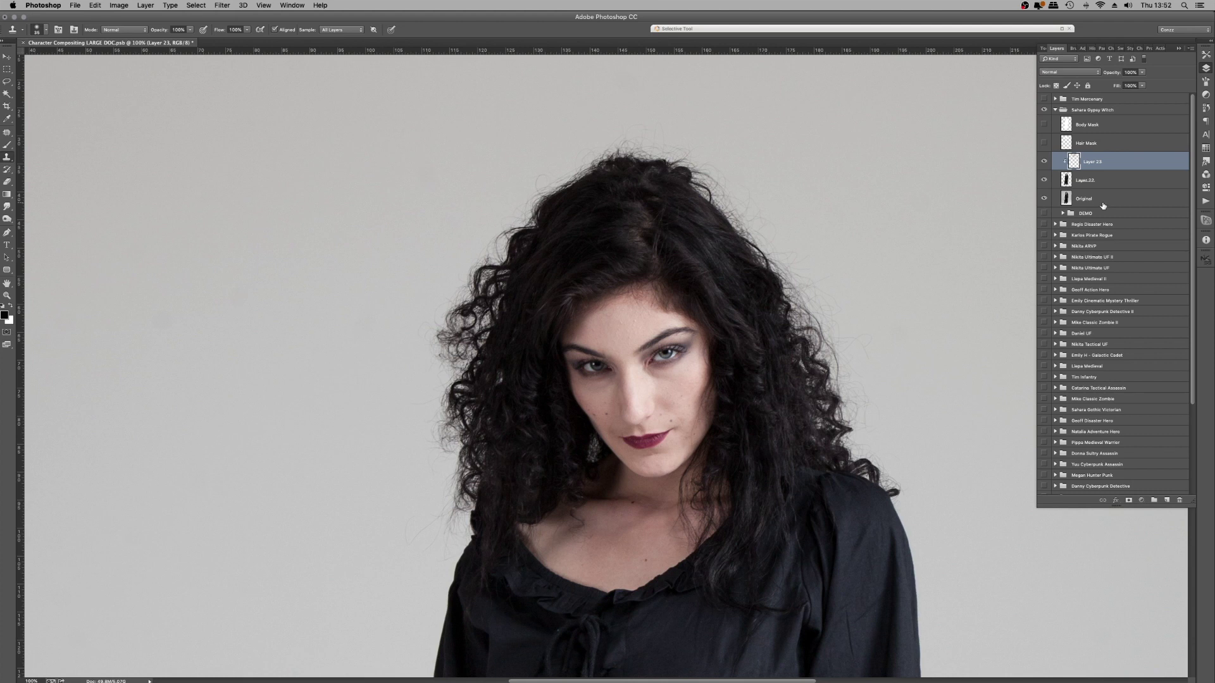
{"action": "left_click", "coordinate": [1103, 204]}
{"action": "key", "text": "super+j"}
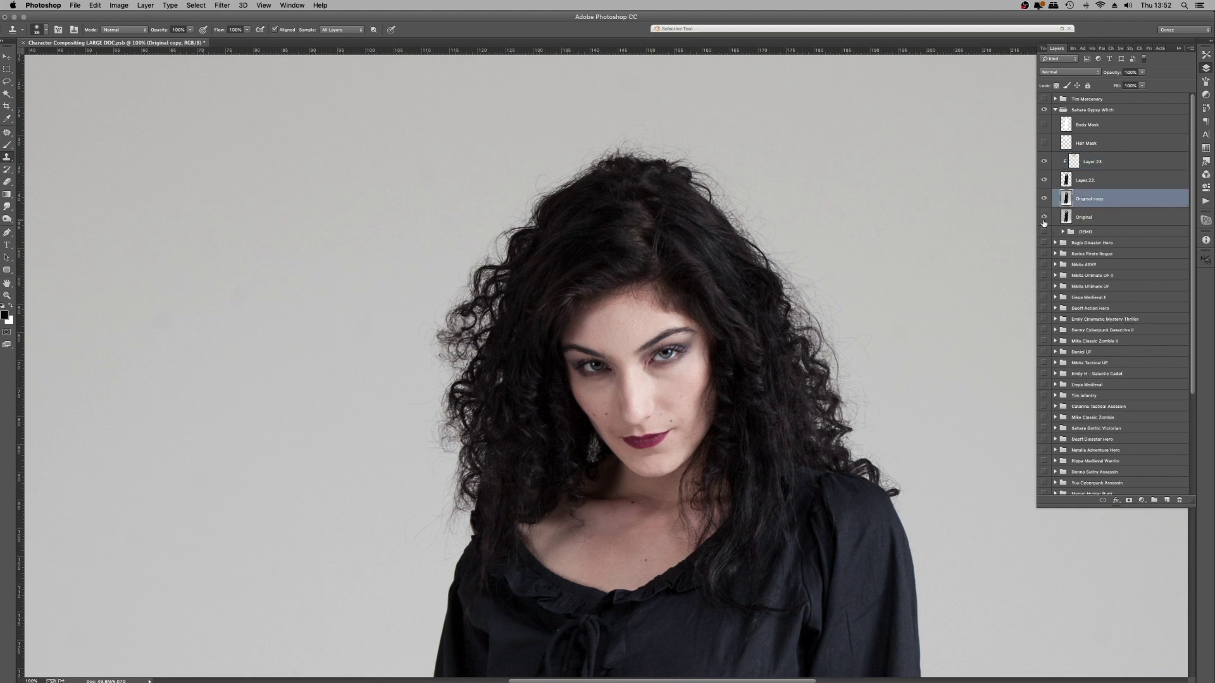
Step: Set the Original copy layer's blend mode to Multiply
{"action": "left_click", "coordinate": [1046, 75]}
{"action": "left_click", "coordinate": [1166, 199]}
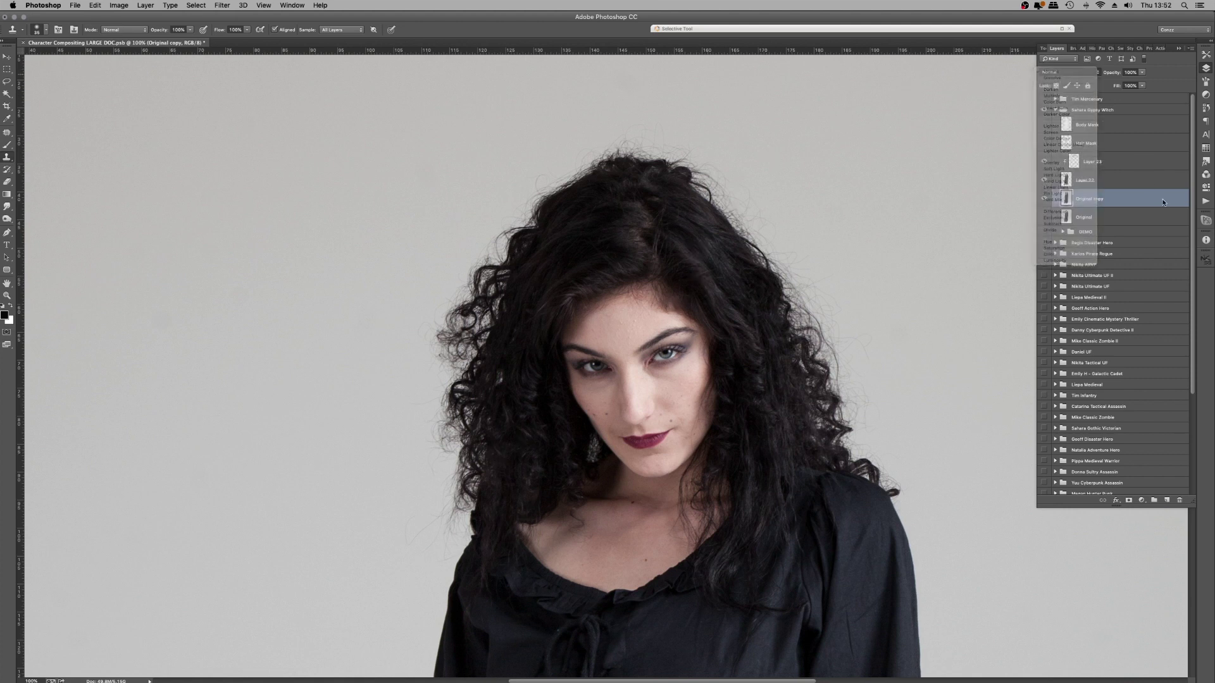
{"action": "left_click", "coordinate": [1104, 222]}
{"action": "left_click", "coordinate": [1102, 204]}
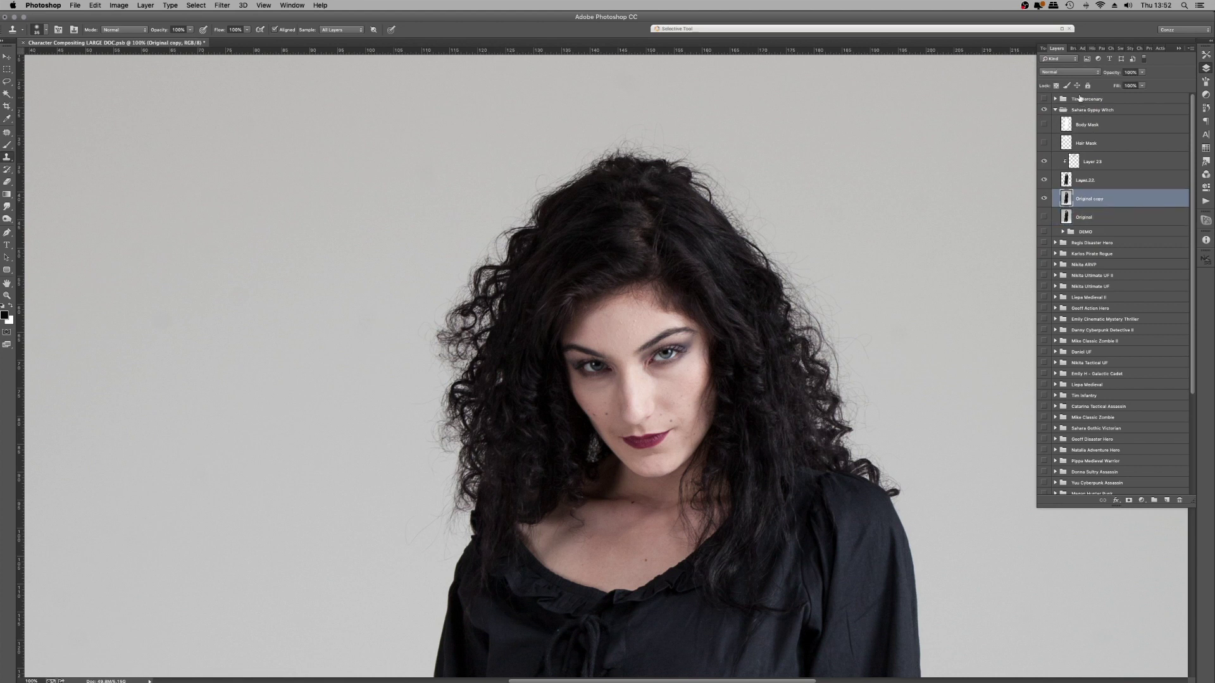
{"action": "left_click", "coordinate": [1076, 72]}
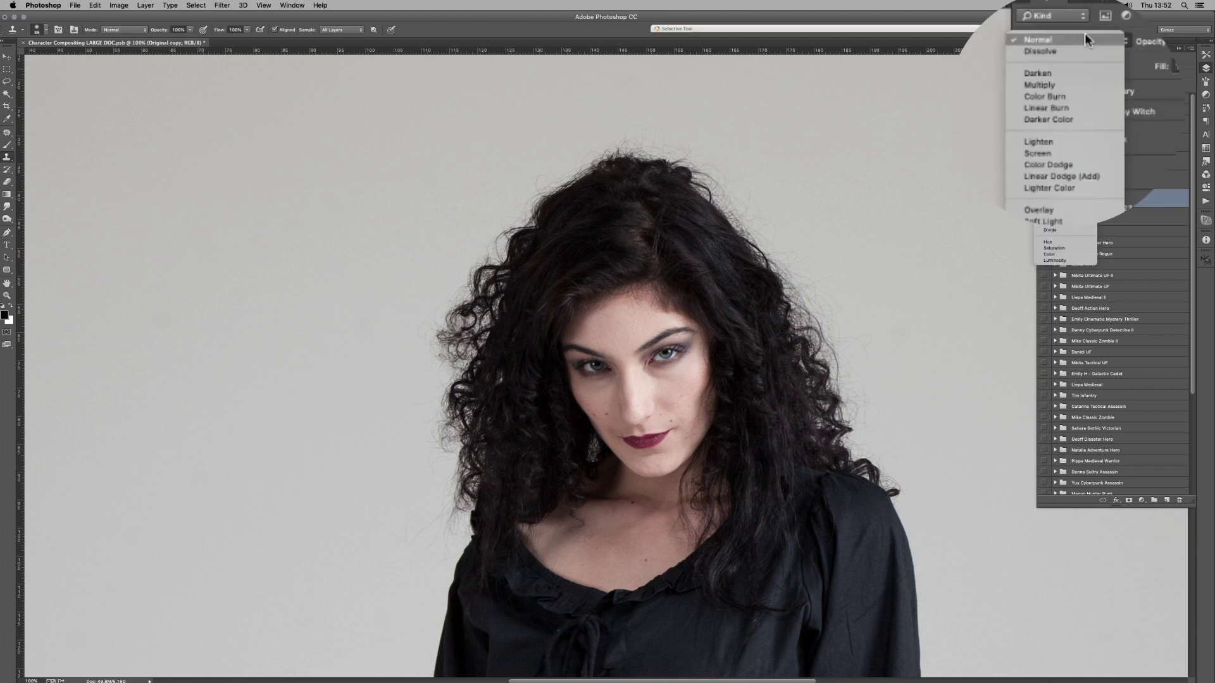
{"action": "left_click", "coordinate": [1074, 84]}
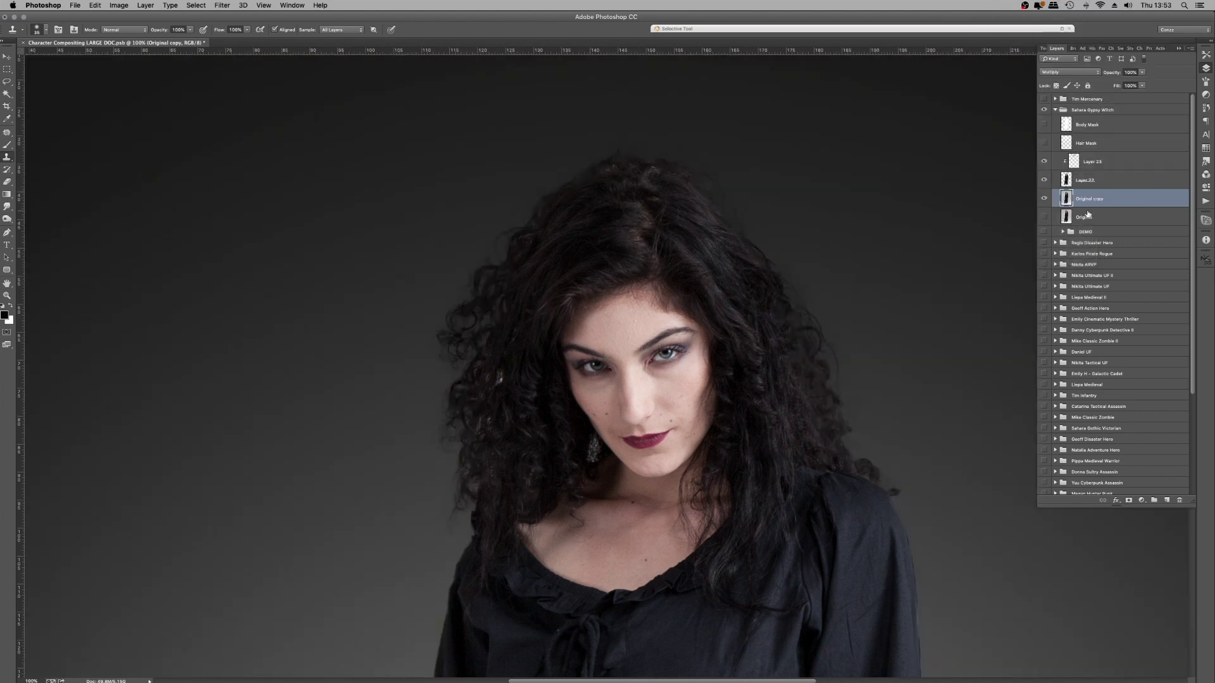
Step: Compare the image with the Multiply Original copy hidden and shown
{"action": "left_click", "coordinate": [1044, 200]}
{"action": "left_click", "coordinate": [1045, 200]}
{"action": "left_click", "coordinate": [1045, 199]}
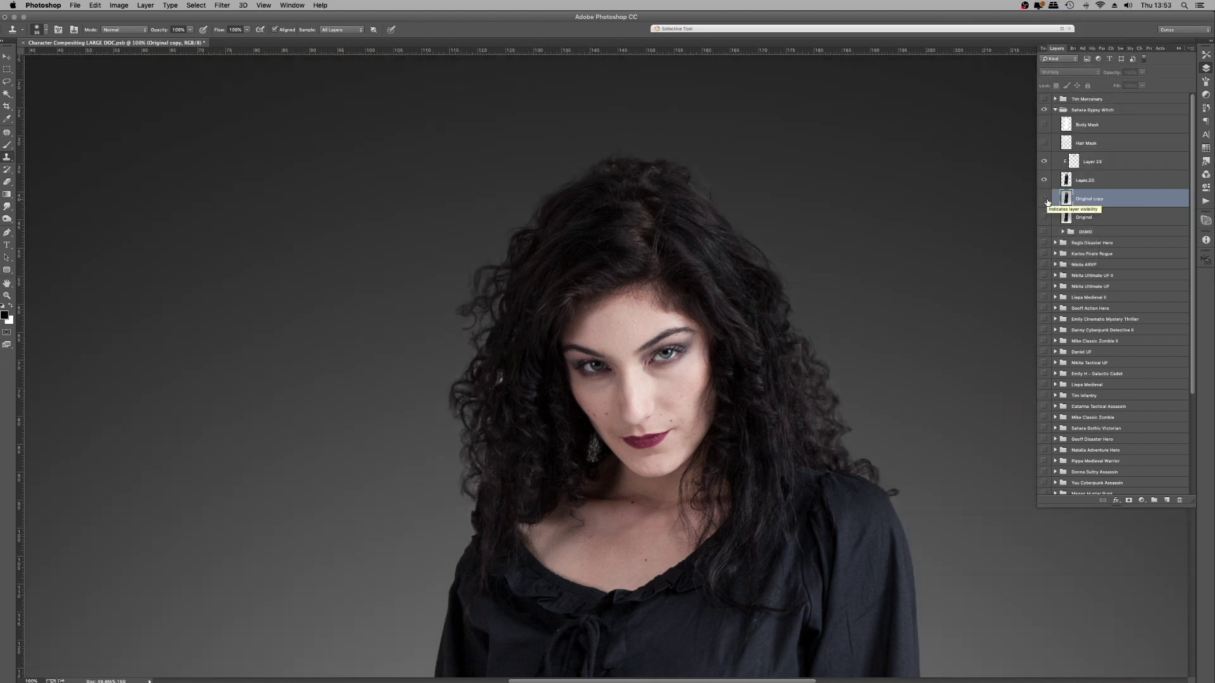
{"action": "left_click", "coordinate": [1045, 199]}
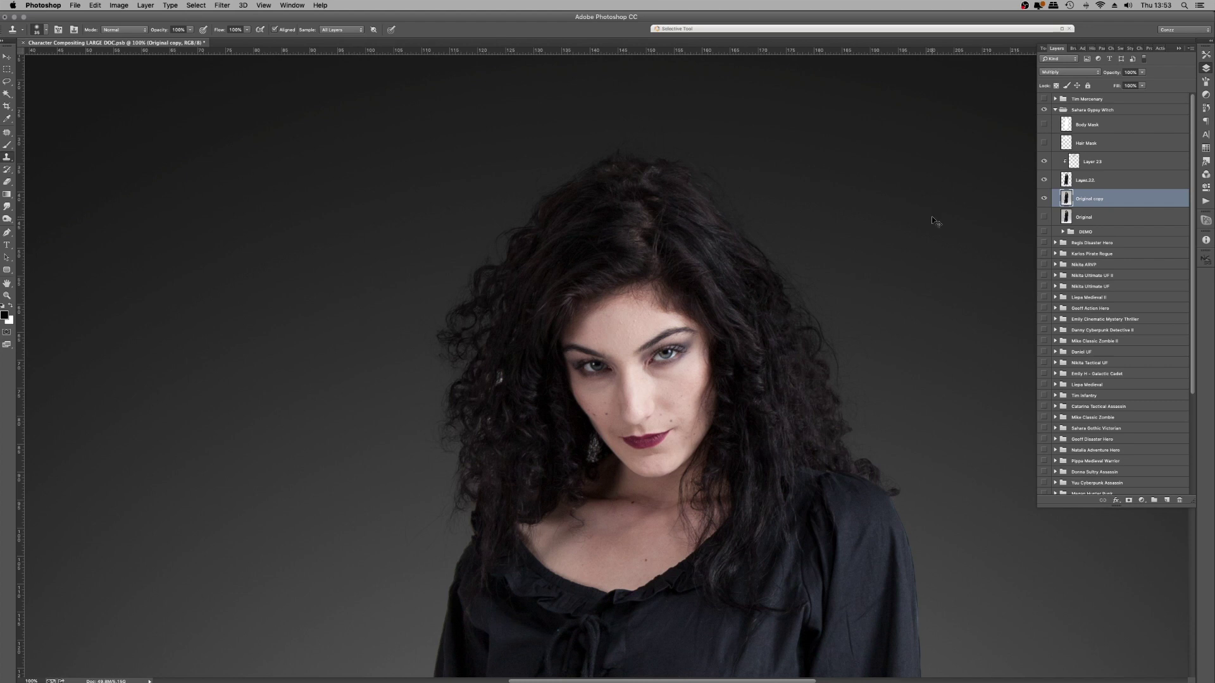
{"action": "key", "text": "super+l"}
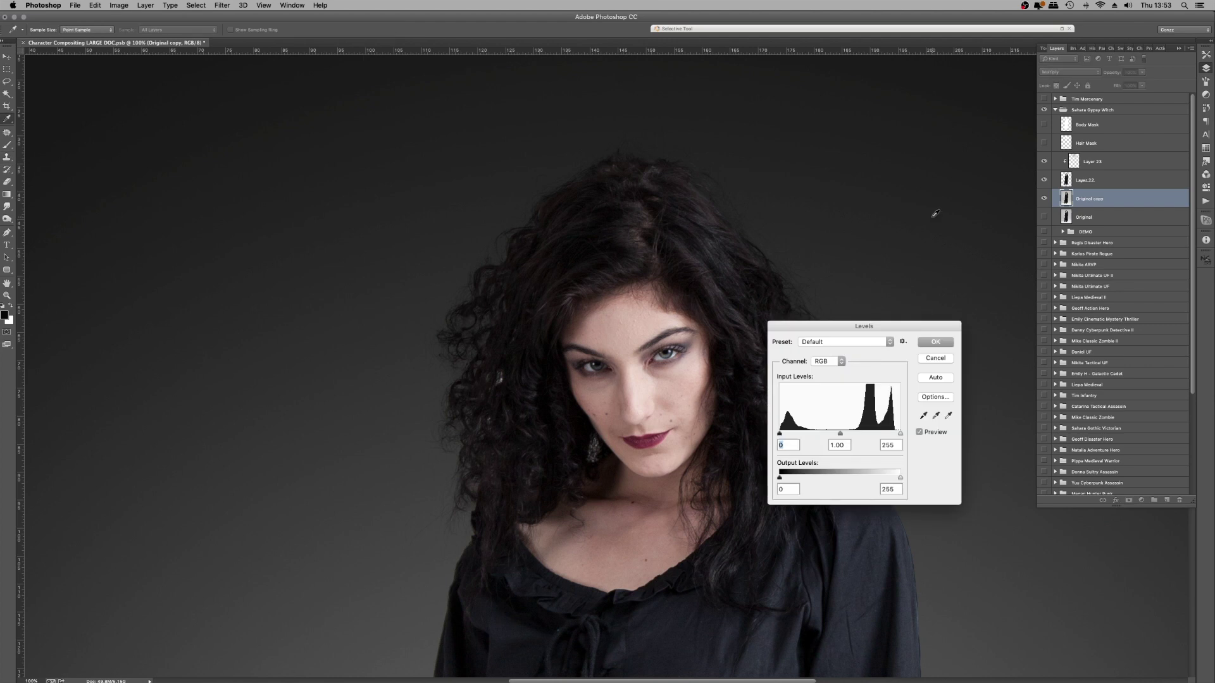
Step: Apply Levels to Original copy with the white input point lowered to 178
{"action": "left_click_drag", "start_coordinate": [880, 324], "coordinate": [303, 151]}
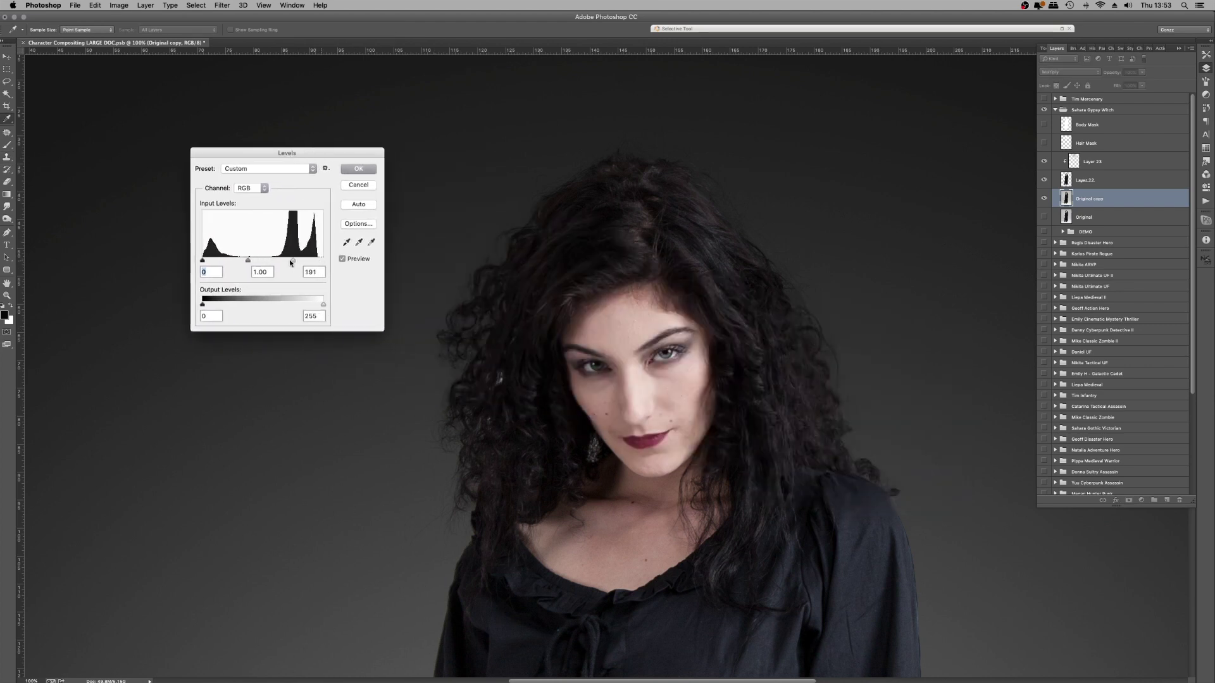
{"action": "left_click_drag", "start_coordinate": [289, 263], "coordinate": [269, 262]}
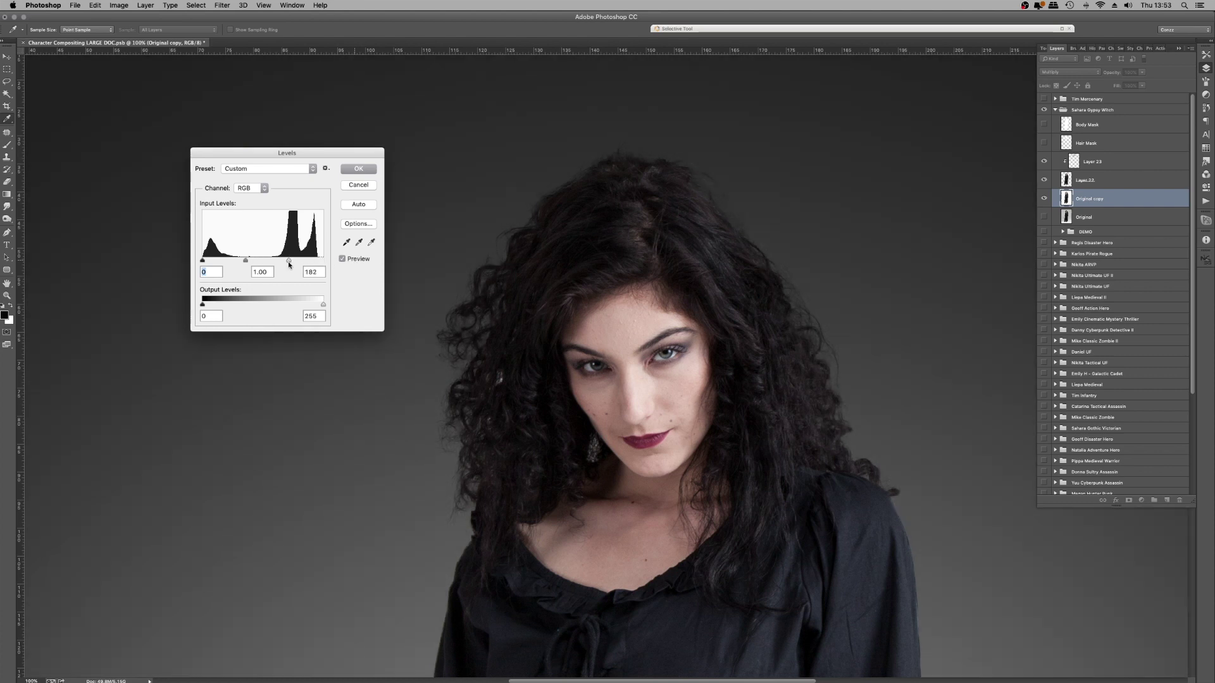
{"action": "left_click_drag", "start_coordinate": [289, 264], "coordinate": [282, 262]}
{"action": "left_click", "coordinate": [364, 170]}
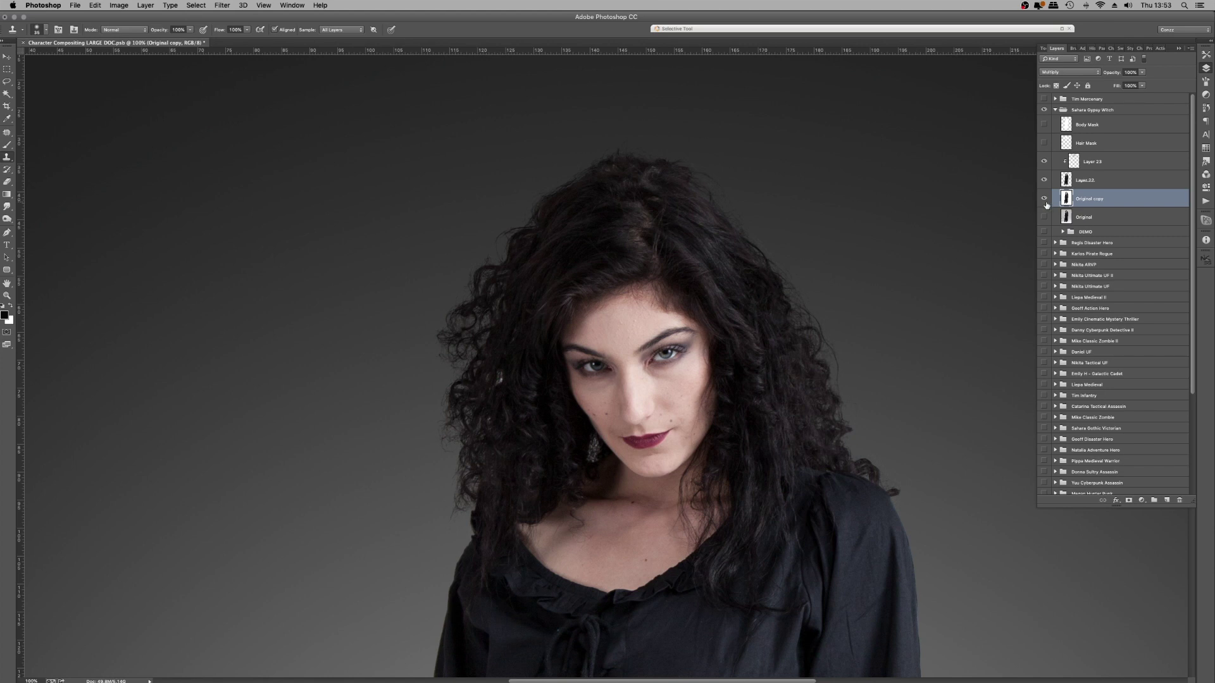
Step: Compare the whole figure with and without the Original copy layer, then zoom back to the torso
{"action": "key", "text": "super+minus"}
{"action": "key", "text": "super+minus"}
{"action": "key", "text": "super+minus"}
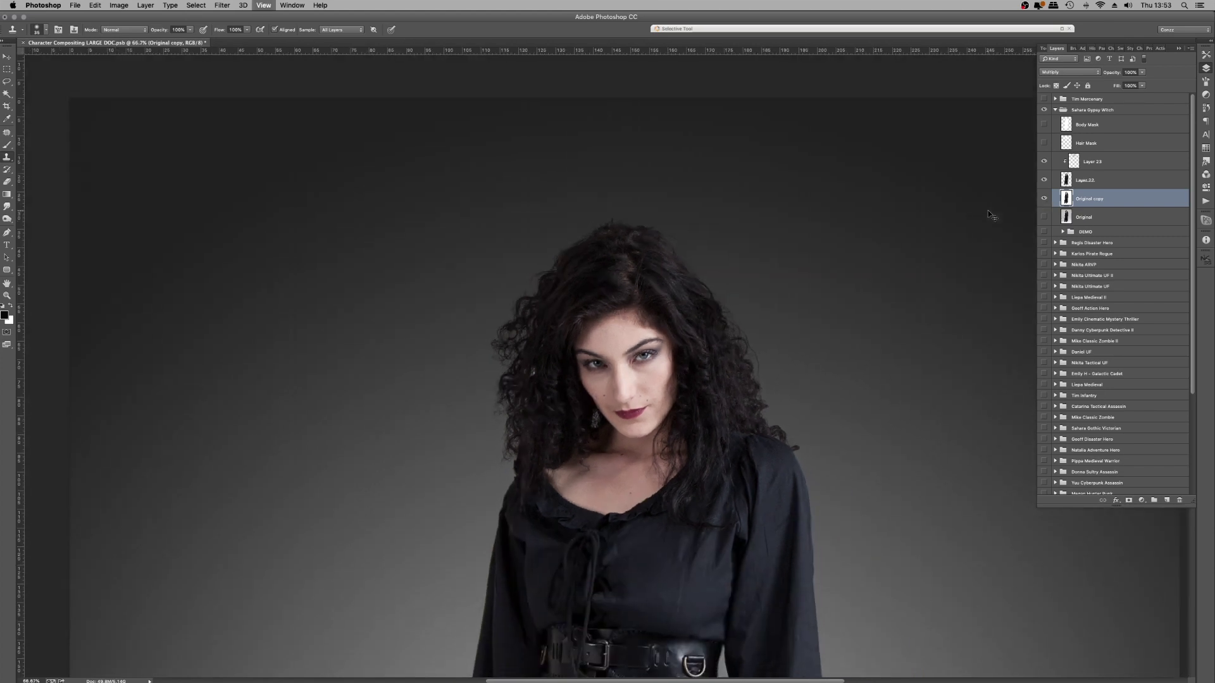
{"action": "key", "text": "super+minus"}
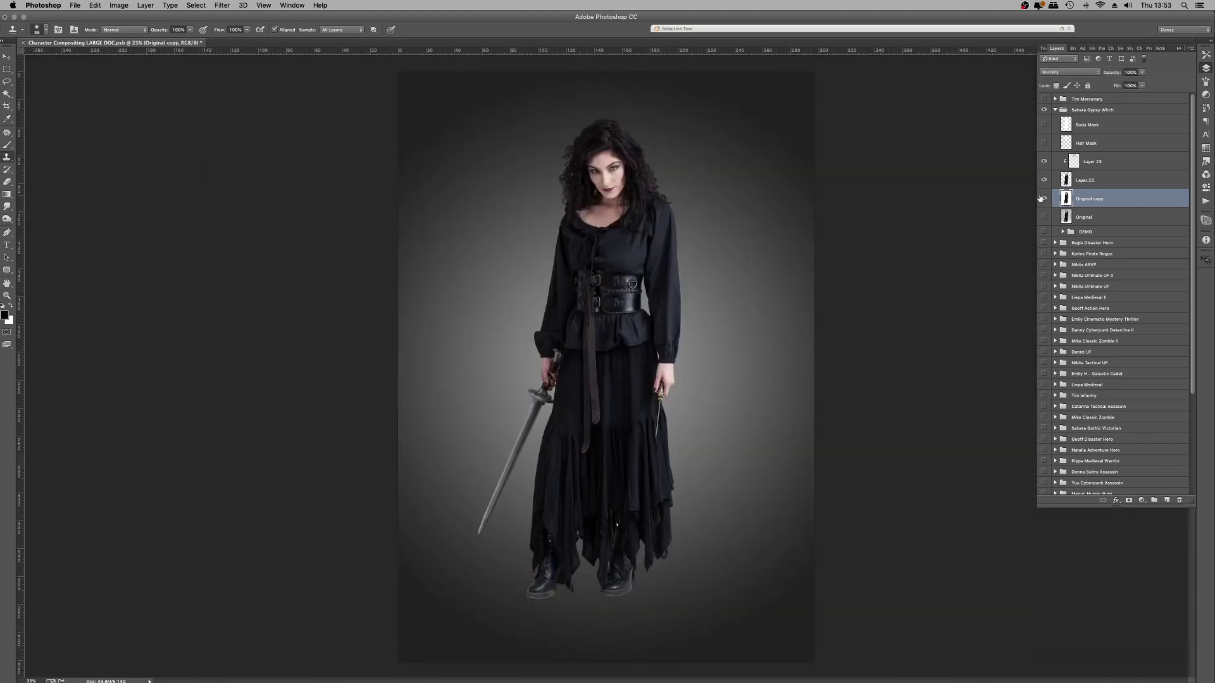
{"action": "left_click", "coordinate": [1042, 198]}
{"action": "left_click", "coordinate": [1044, 200]}
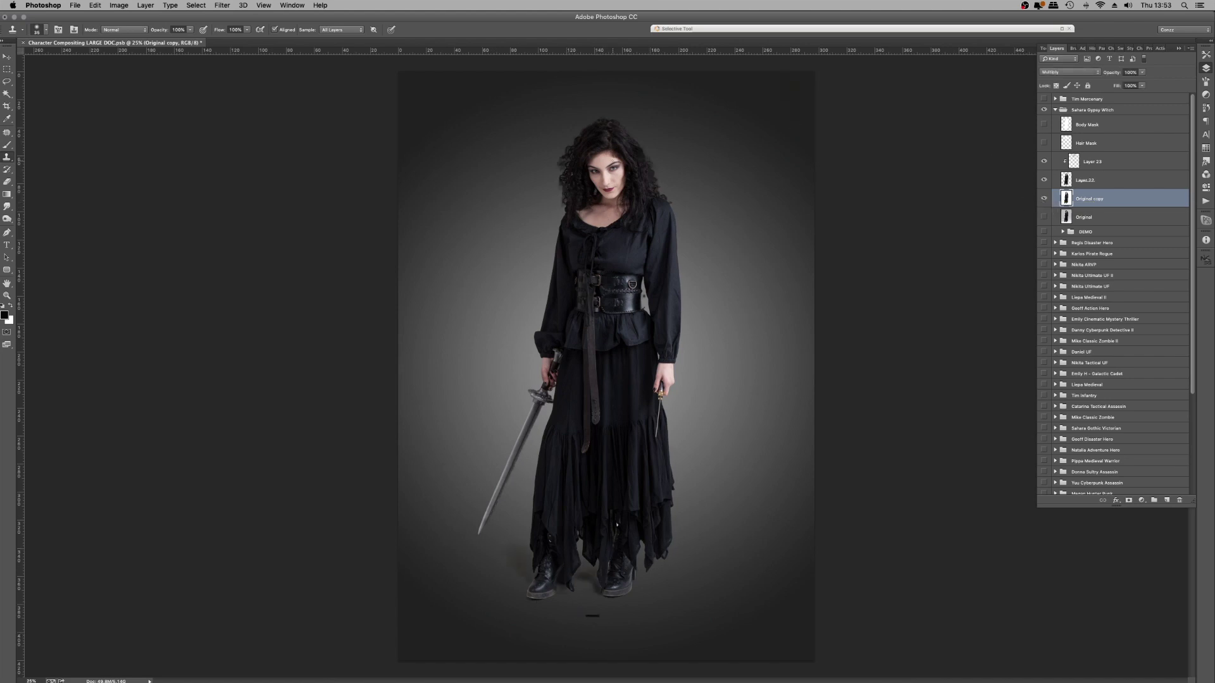
{"action": "key", "text": "super+plus"}
{"action": "key", "text": "super+plus"}
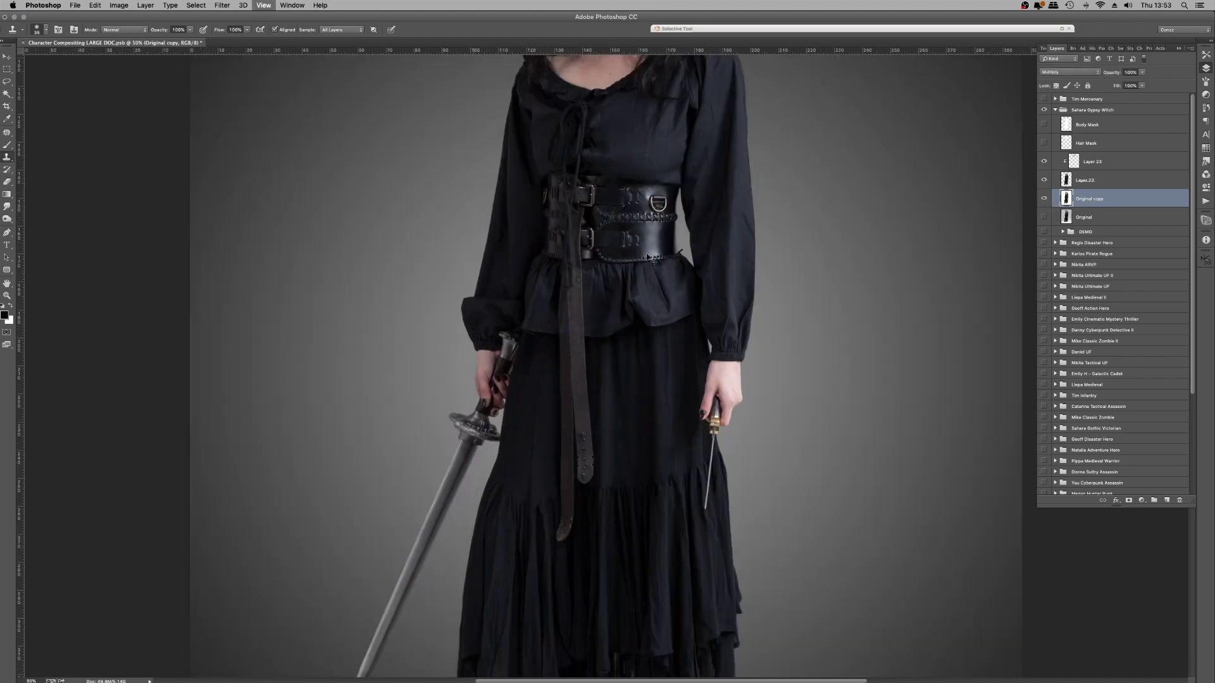
{"action": "key", "text": "super+plus"}
{"action": "key", "text": "super+plus"}
{"action": "scroll", "coordinate": [650, 258], "scroll_direction": "up", "scroll_amount": 6}
Step: Mask Original copy so only a rectangle around the head stays visible, filling the rest black
{"action": "left_click", "coordinate": [1129, 501]}
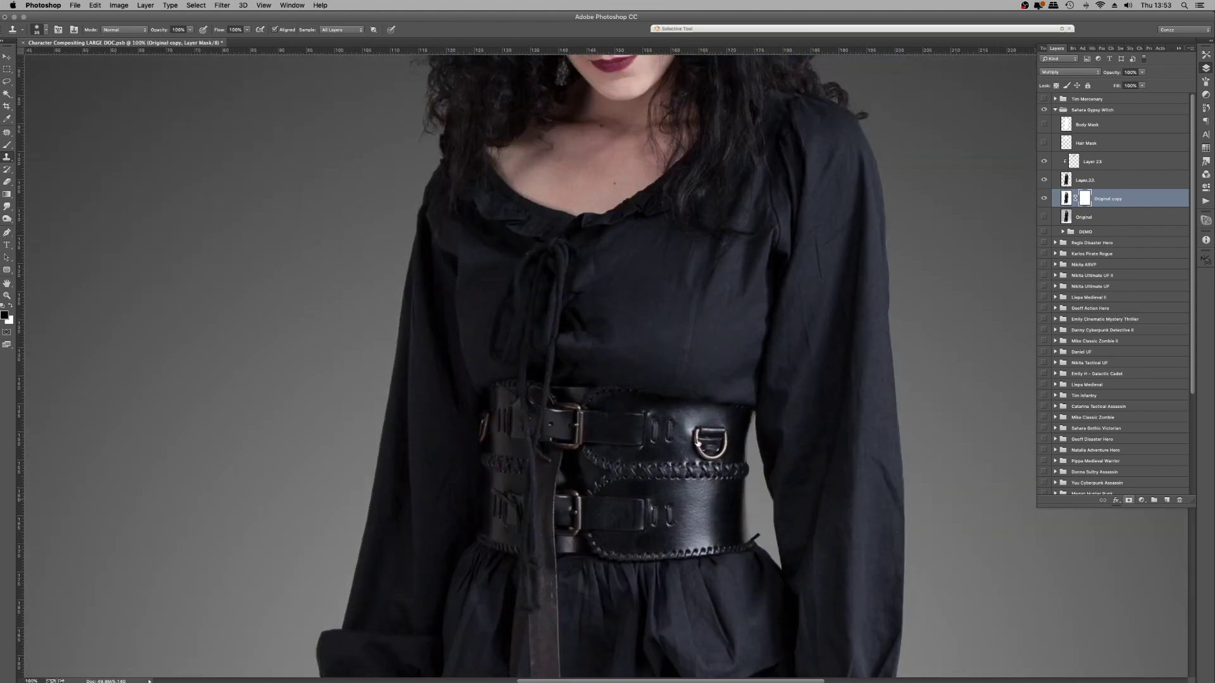
{"action": "scroll", "coordinate": [658, 434], "scroll_direction": "up", "scroll_amount": 10}
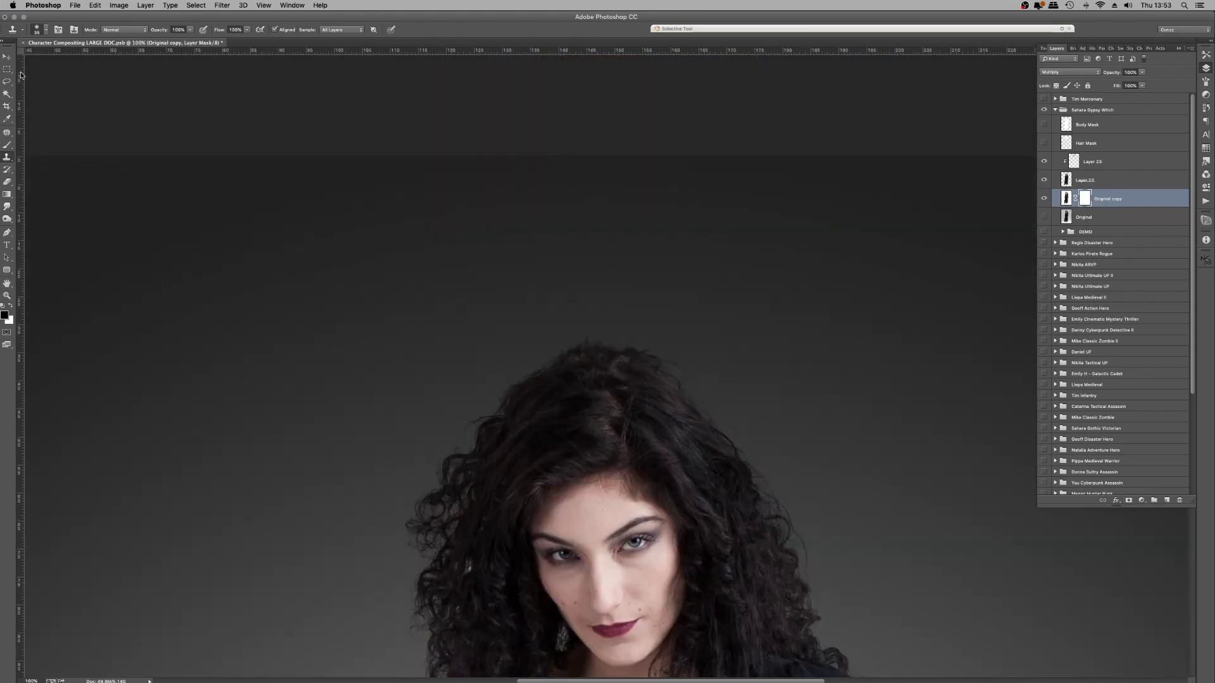
{"action": "left_click", "coordinate": [8, 68]}
{"action": "scroll", "coordinate": [350, 253], "scroll_direction": "down", "scroll_amount": 2}
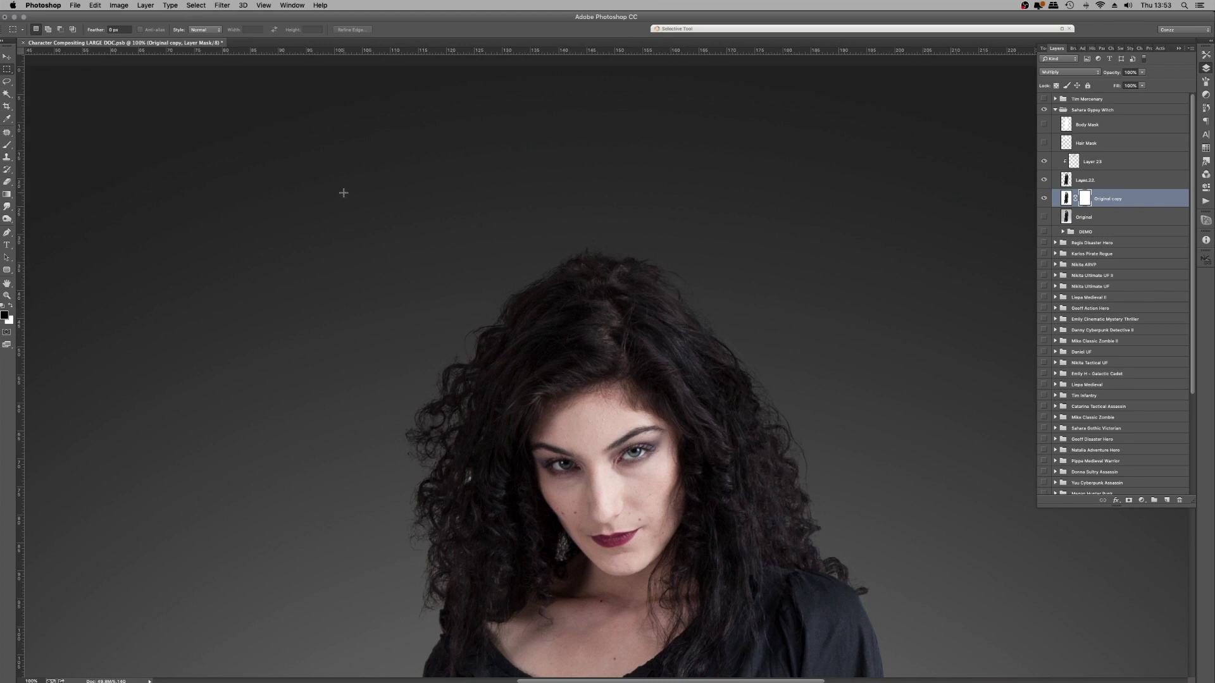
{"action": "left_click_drag", "start_coordinate": [339, 181], "coordinate": [929, 659]}
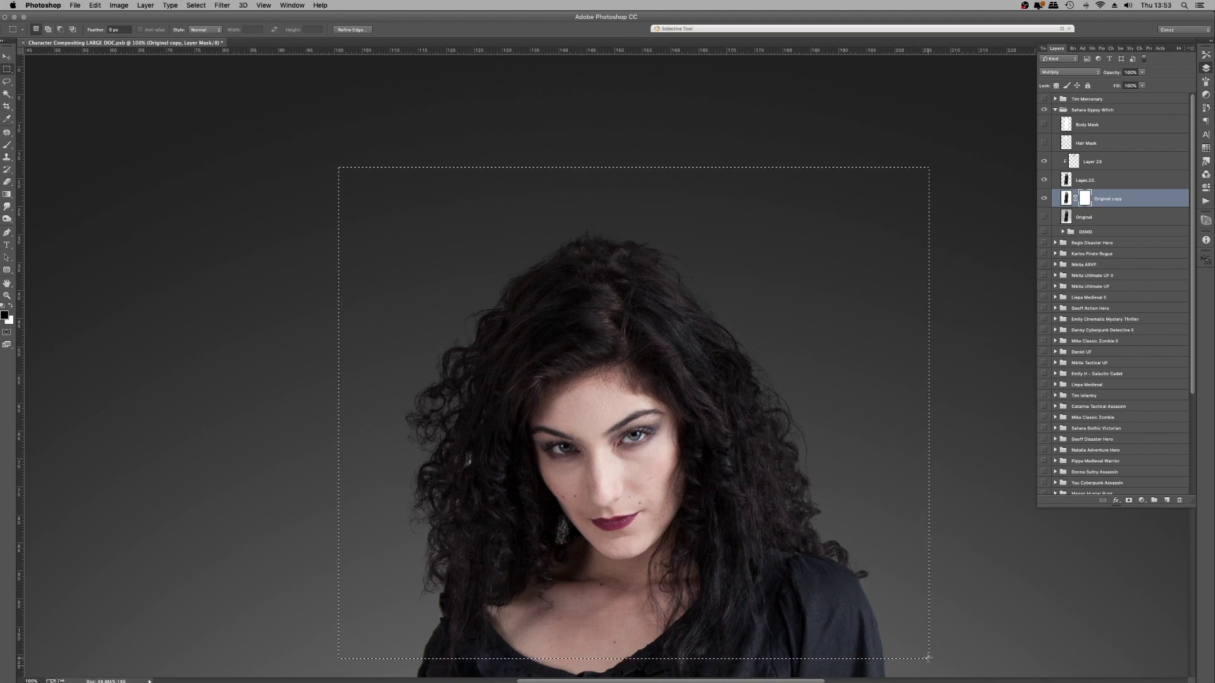
{"action": "key", "text": "alt"}
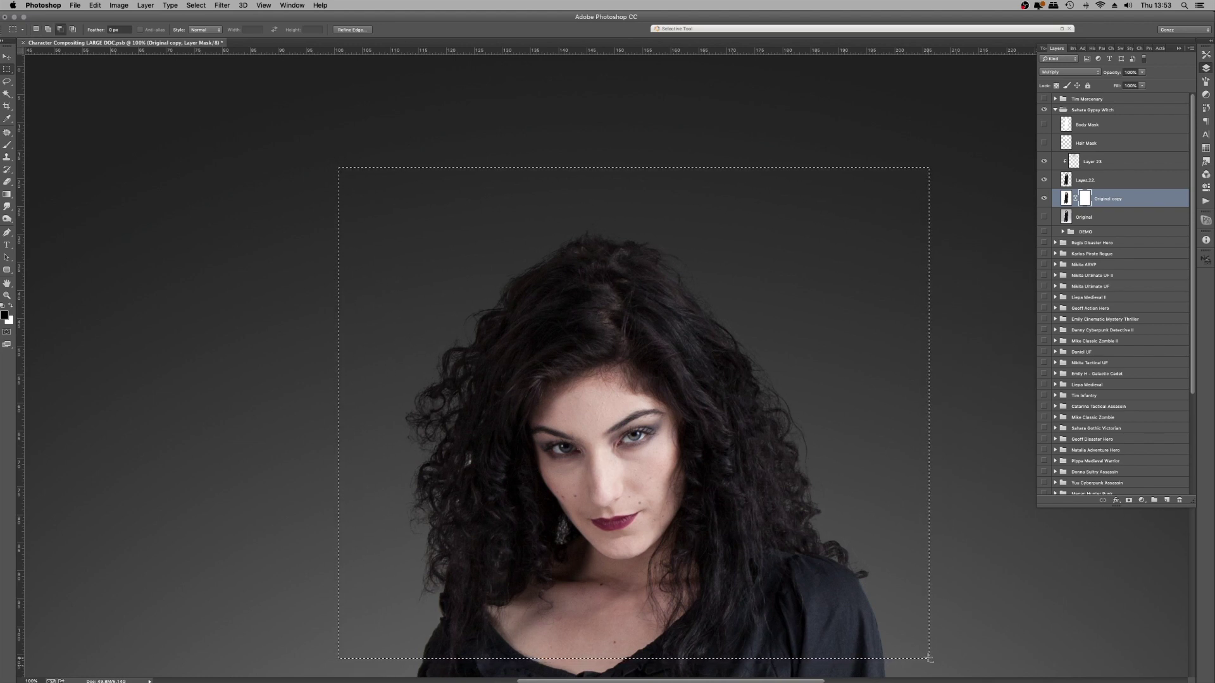
{"action": "key", "text": "alt+BackSpace"}
{"action": "key", "text": "super+d"}
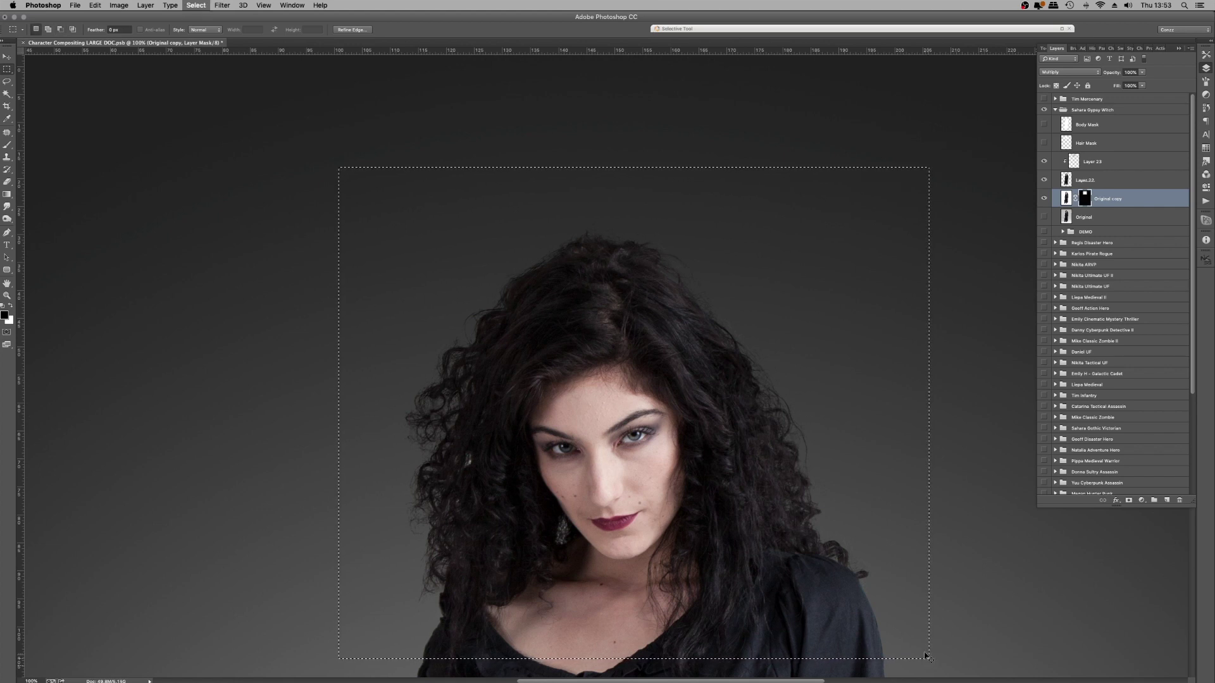
{"action": "key", "text": "super+d"}
Step: Inspect the masked blend around the hair and face up close, then zoom out
{"action": "scroll", "coordinate": [792, 267], "scroll_direction": "down", "scroll_amount": 1}
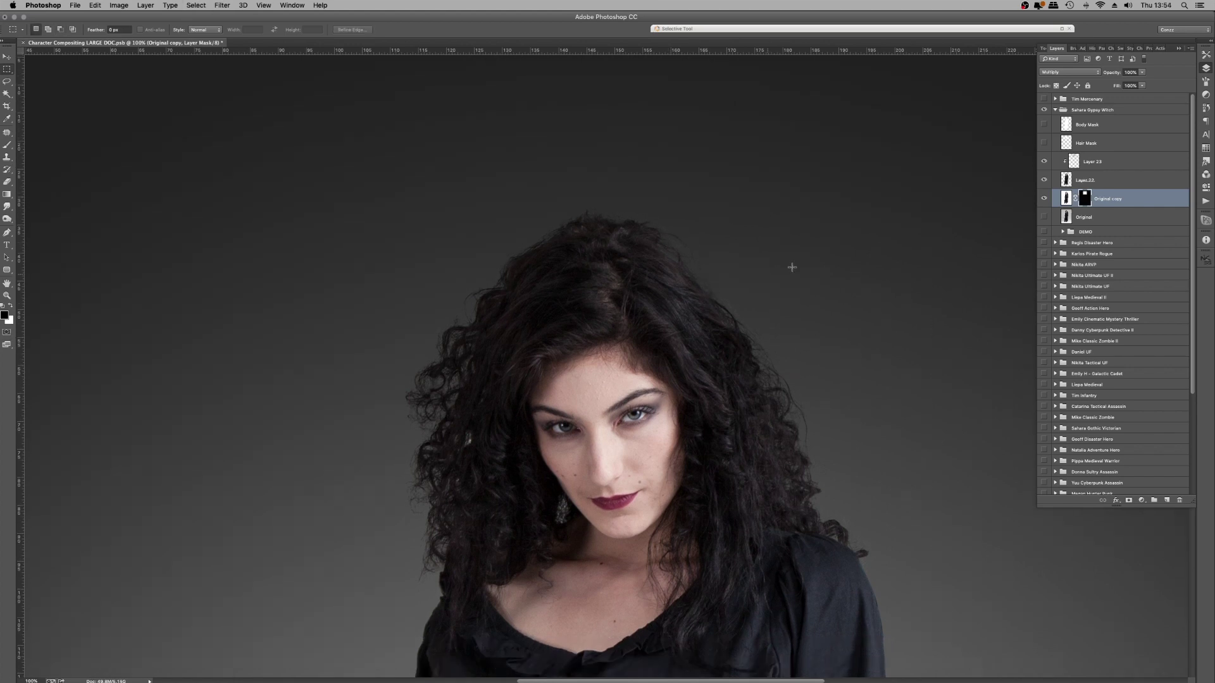
{"action": "left_click", "coordinate": [1044, 198]}
{"action": "key", "text": "super+equal"}
{"action": "key", "text": "super+equal"}
{"action": "left_click_drag", "start_coordinate": [298, 325], "coordinate": [548, 232]}
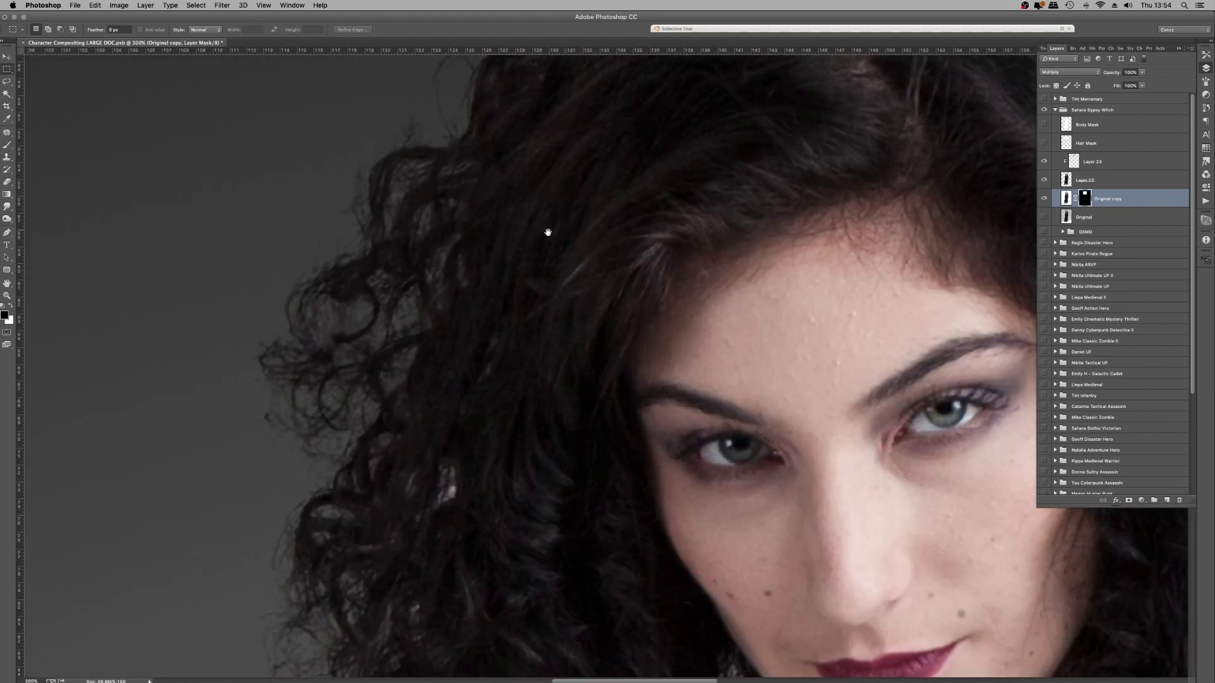
{"action": "key", "text": "super+minus"}
{"action": "key", "text": "super+minus"}
{"action": "key", "text": "super+minus"}
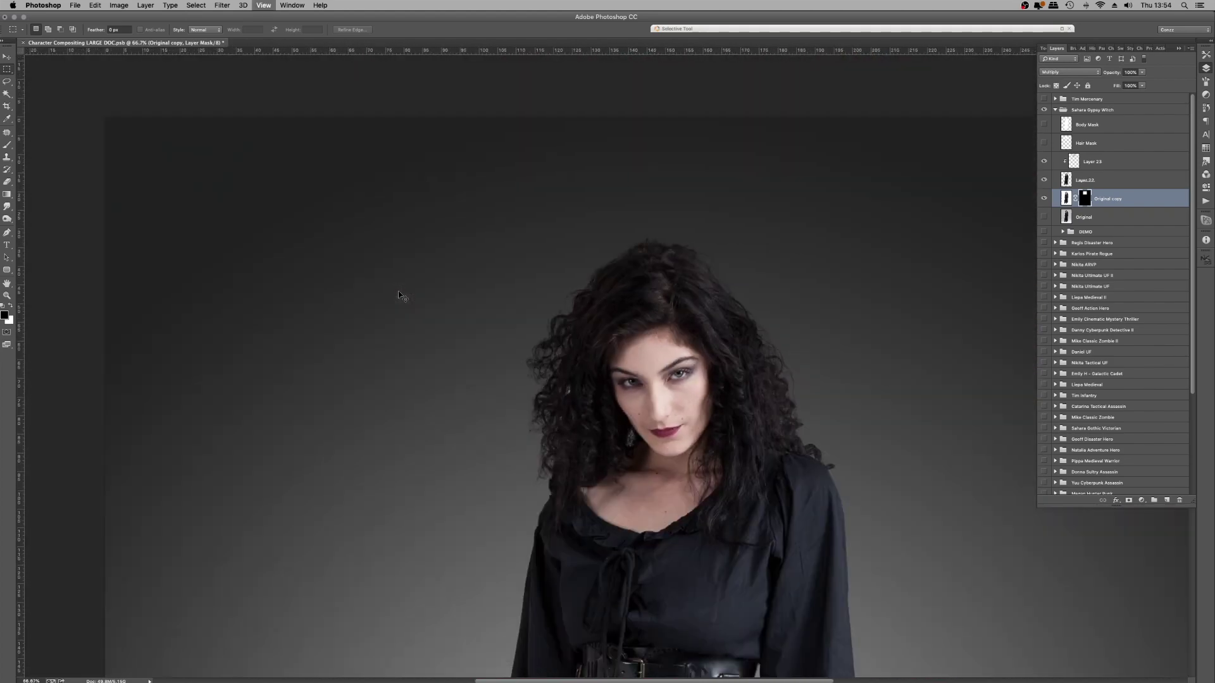
{"action": "key", "text": "super+minus"}
{"action": "scroll", "coordinate": [1106, 343], "scroll_direction": "down", "scroll_amount": 5}
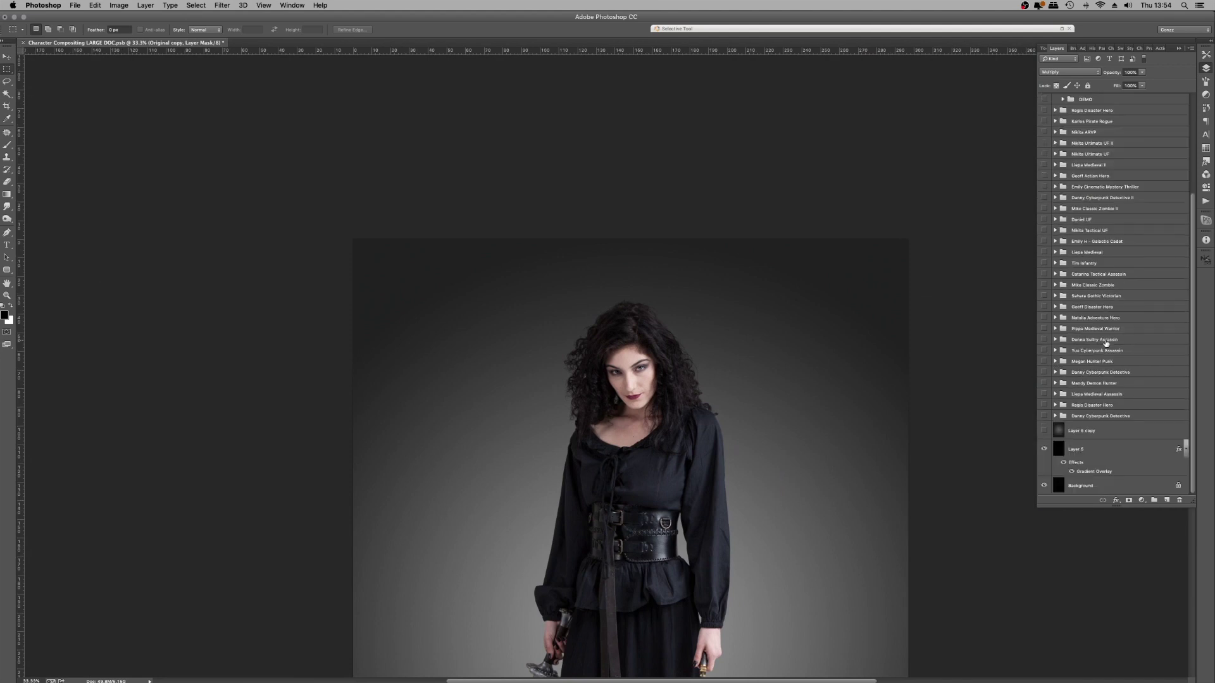
Step: Show Layer 5 copy to darken the background, then collapse and hide the Sahara Gypsy Witch group
{"action": "left_click", "coordinate": [1044, 431]}
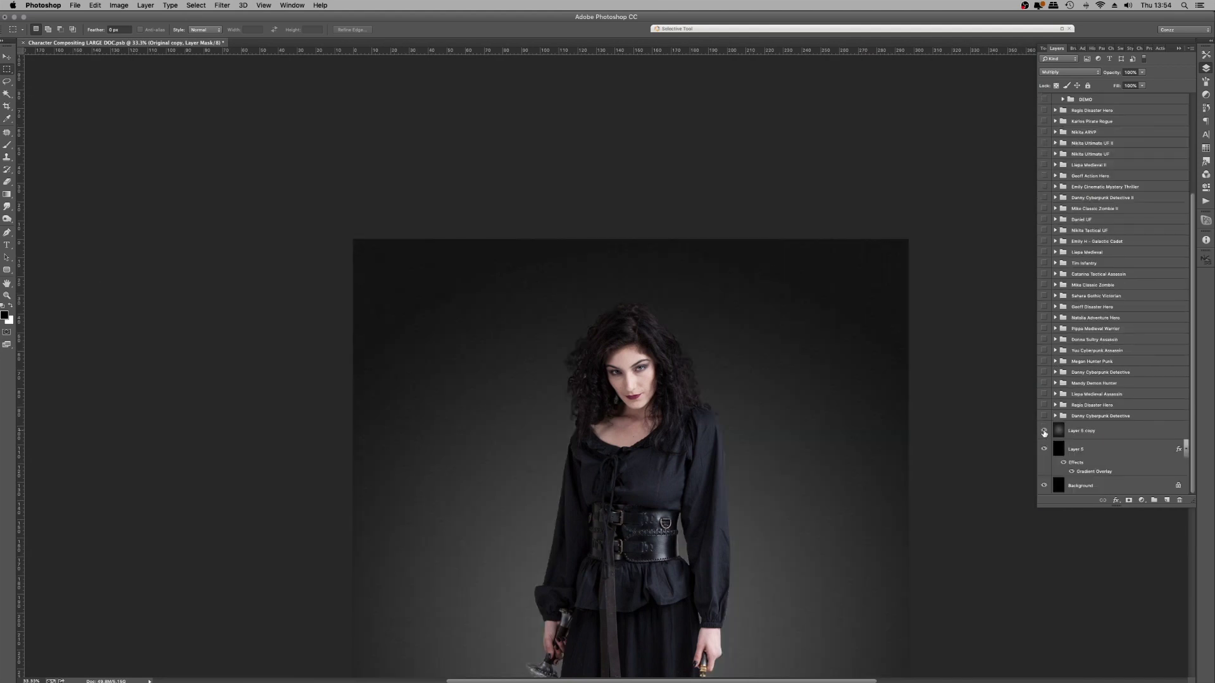
{"action": "key", "text": "super+equal"}
{"action": "key", "text": "super+equal"}
{"action": "key", "text": "super+equal"}
{"action": "key", "text": "super+equal"}
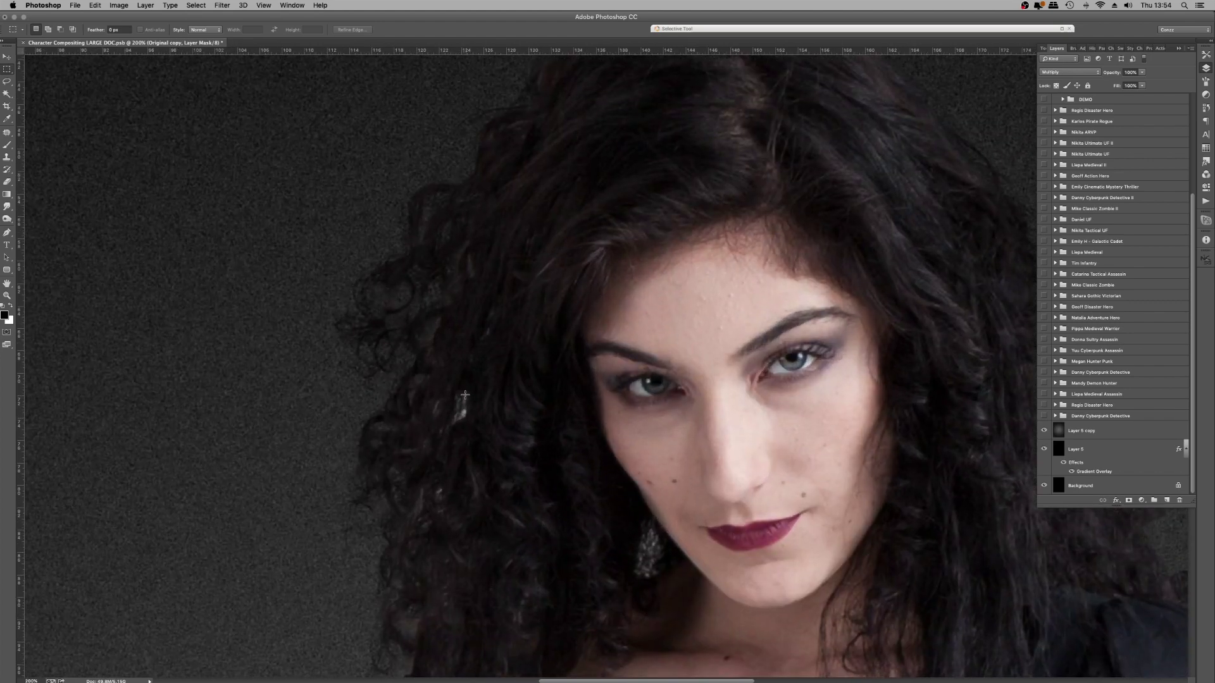
{"action": "left_click_drag", "start_coordinate": [687, 342], "coordinate": [449, 412]}
{"action": "key", "text": "super+minus"}
{"action": "key", "text": "super+minus"}
{"action": "key", "text": "super+minus"}
{"action": "key", "text": "super+minus"}
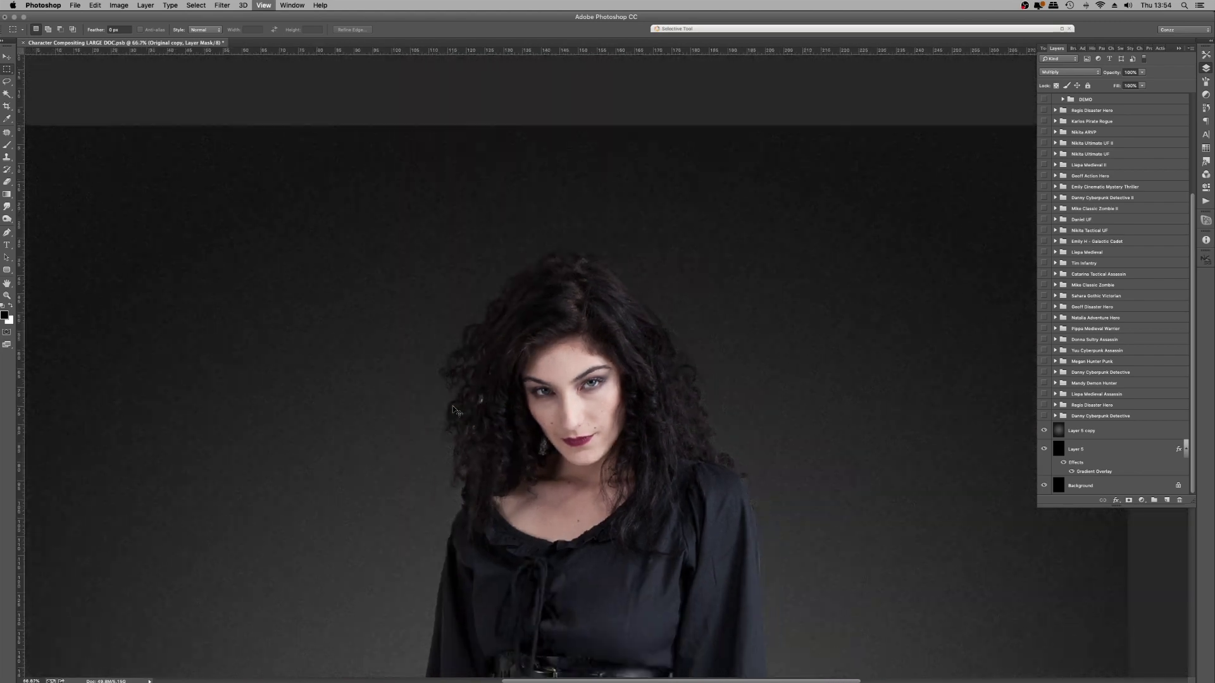
{"action": "scroll", "coordinate": [1119, 165], "scroll_direction": "up", "scroll_amount": 5}
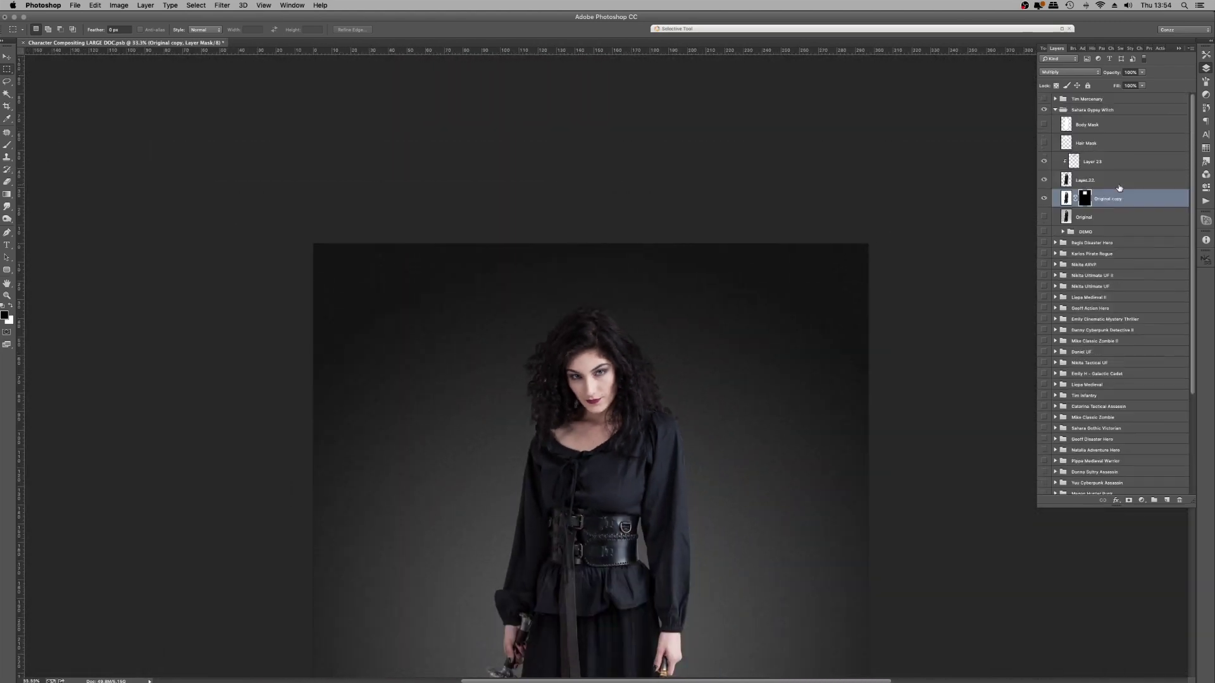
{"action": "left_click", "coordinate": [1045, 202]}
{"action": "left_click", "coordinate": [1056, 111]}
{"action": "left_click", "coordinate": [1045, 111]}
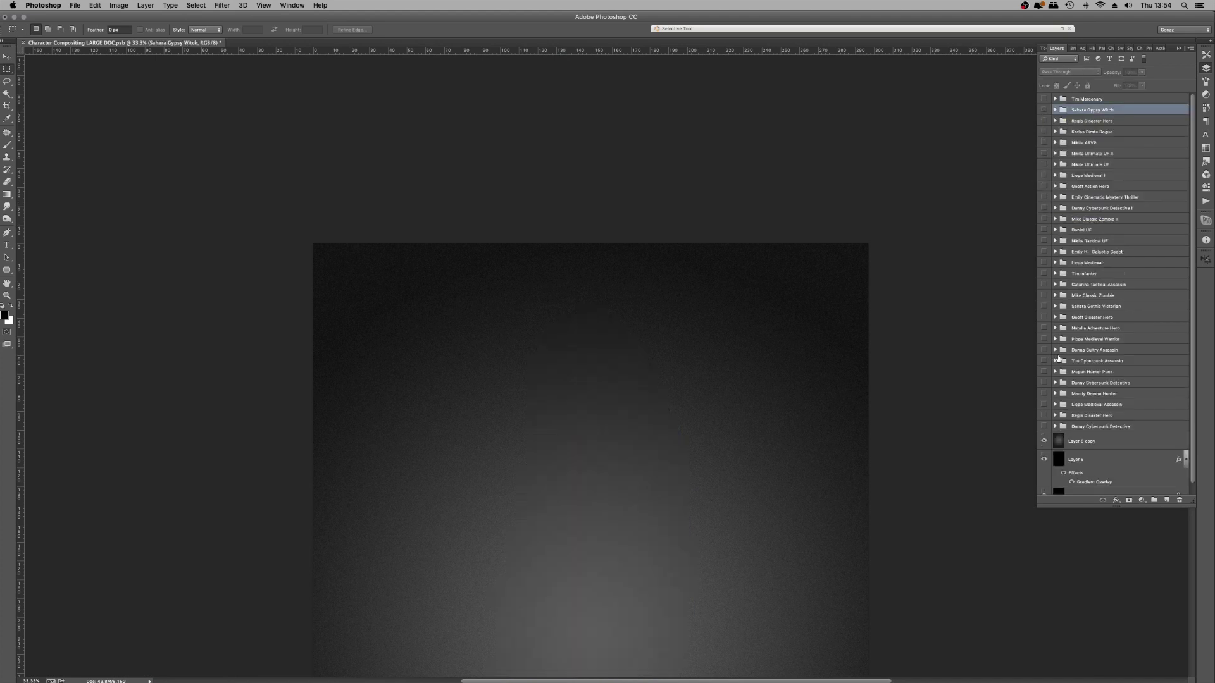
{"action": "scroll", "coordinate": [1096, 353], "scroll_direction": "down", "scroll_amount": 1}
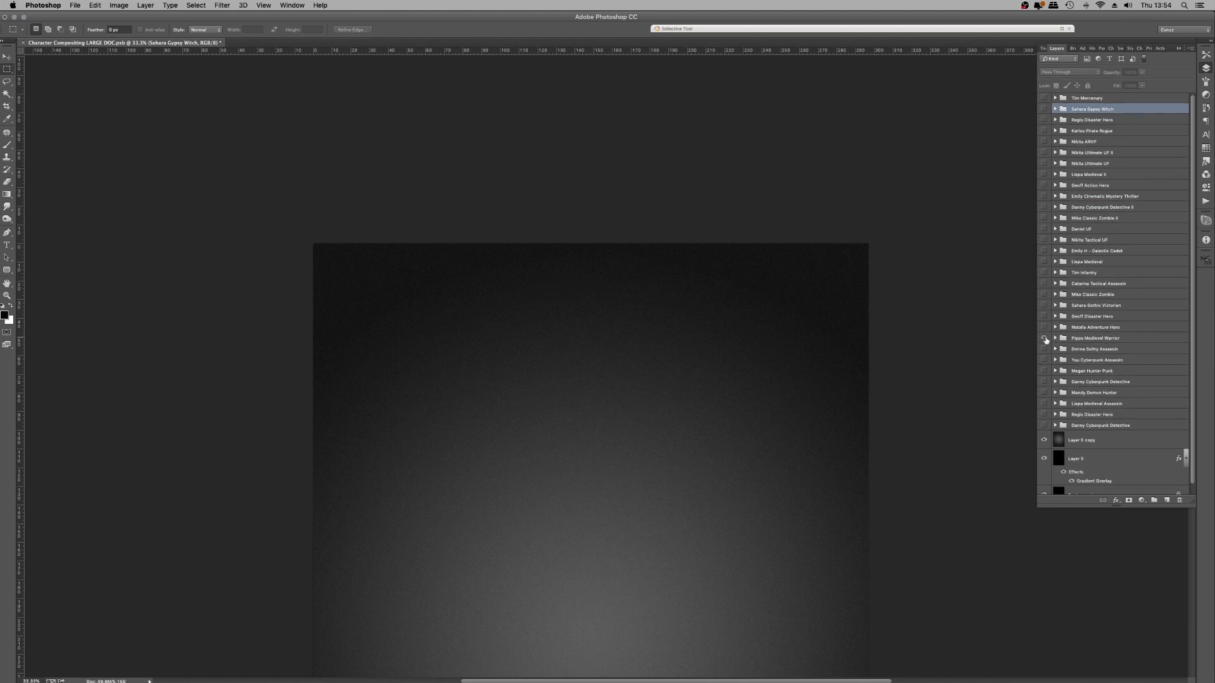
{"action": "left_click", "coordinate": [1044, 339]}
{"action": "left_click", "coordinate": [1055, 338]}
{"action": "scroll", "coordinate": [1103, 358], "scroll_direction": "down", "scroll_amount": 5}
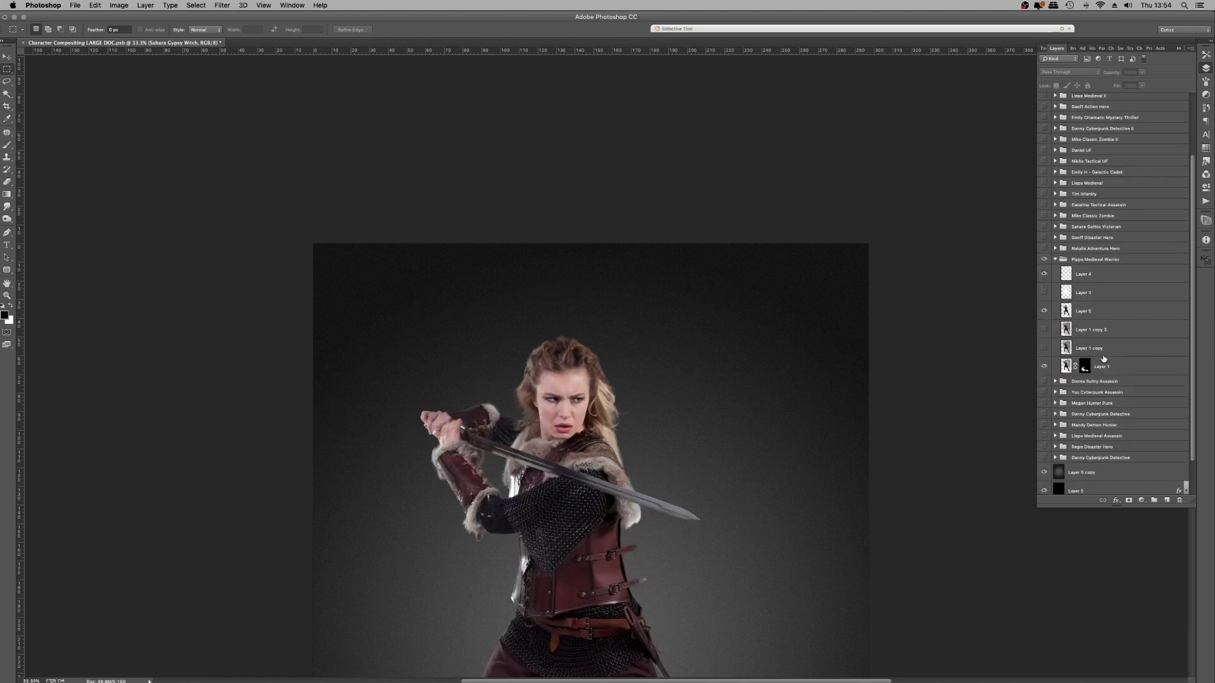
{"action": "key", "text": "super+plus"}
{"action": "key", "text": "super+plus"}
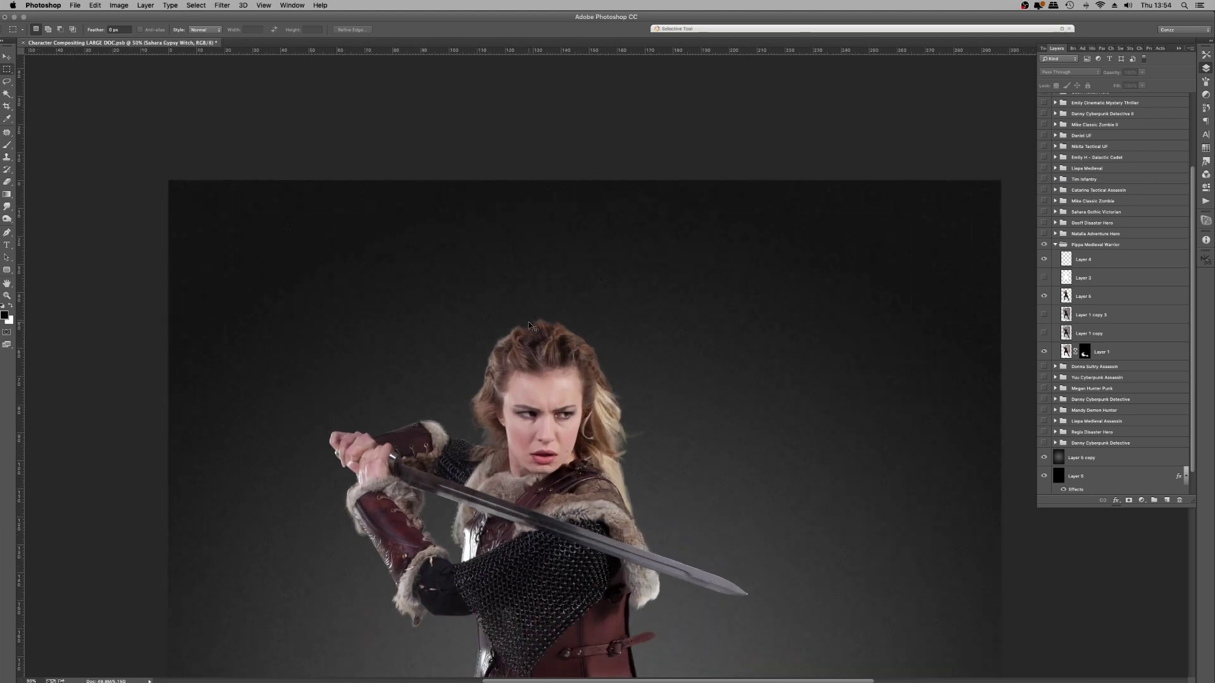
{"action": "left_click_drag", "start_coordinate": [511, 356], "coordinate": [591, 251]}
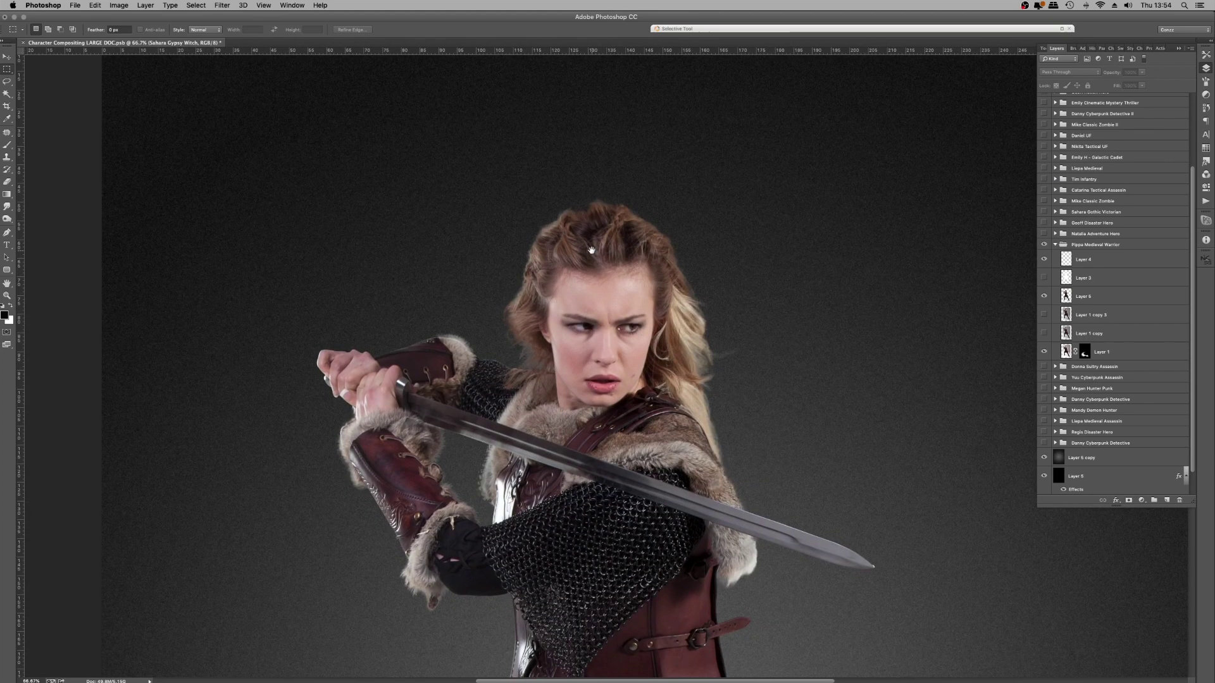
{"action": "key", "text": "super+equal"}
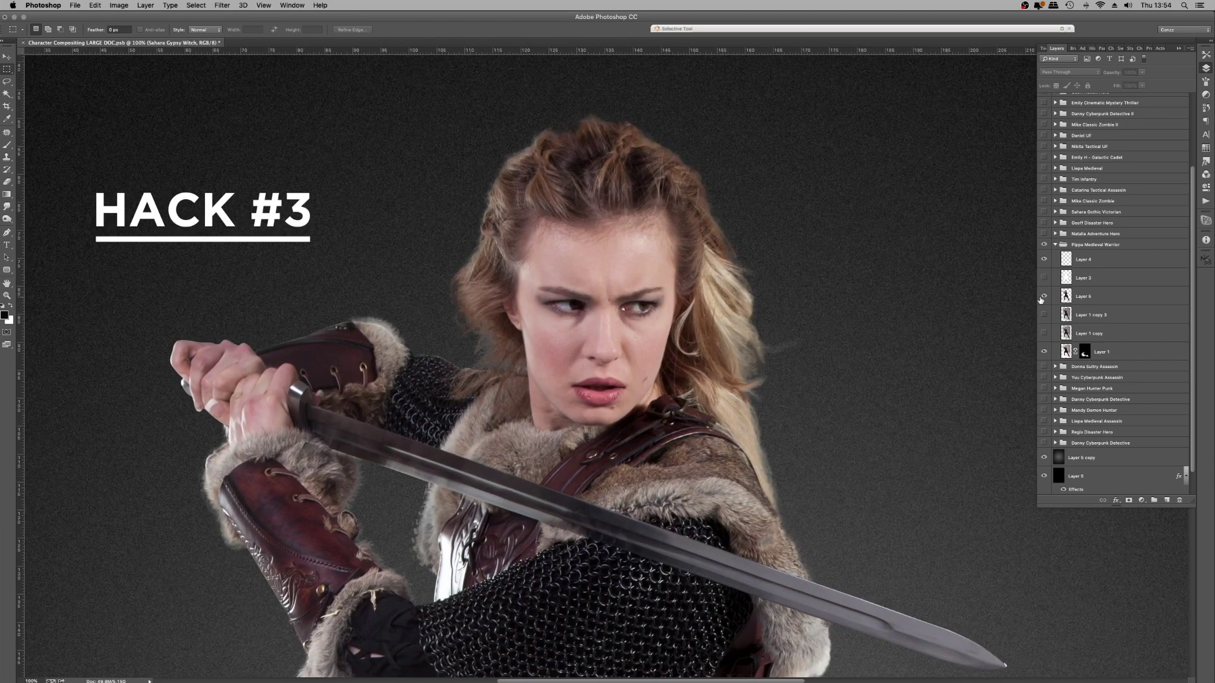
{"action": "left_click", "coordinate": [1043, 296]}
{"action": "left_click", "coordinate": [1043, 297]}
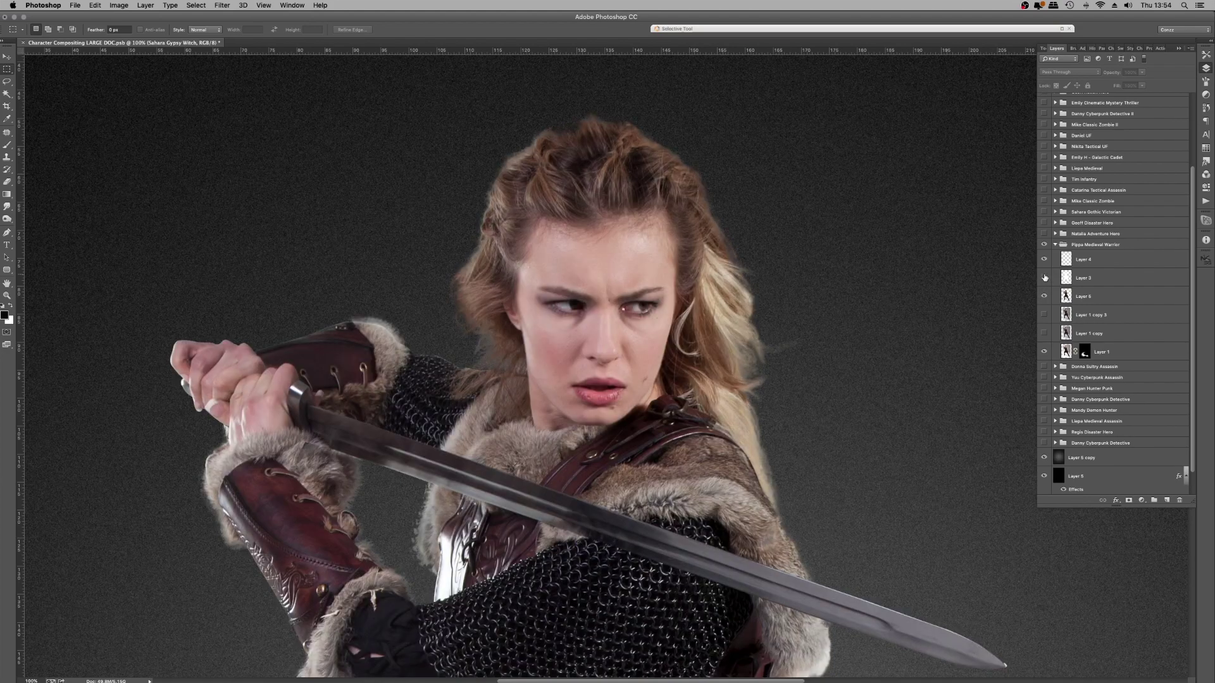
{"action": "left_click_drag", "start_coordinate": [696, 380], "coordinate": [745, 337]}
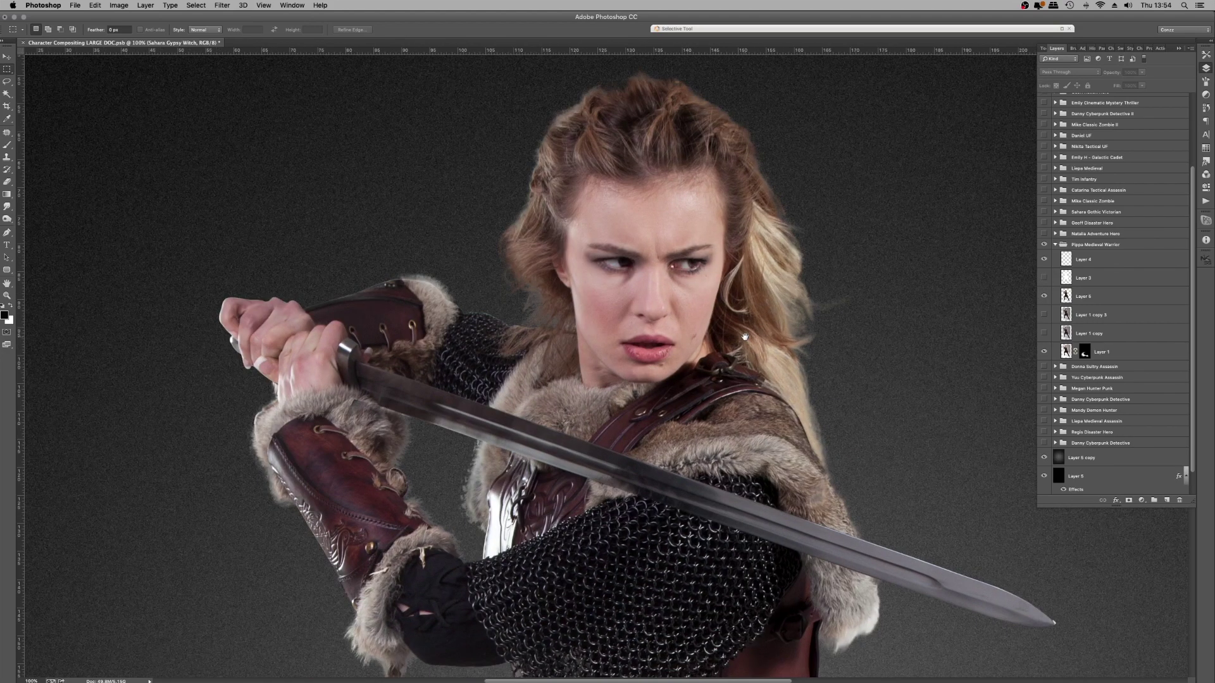
{"action": "key", "text": "super+minus"}
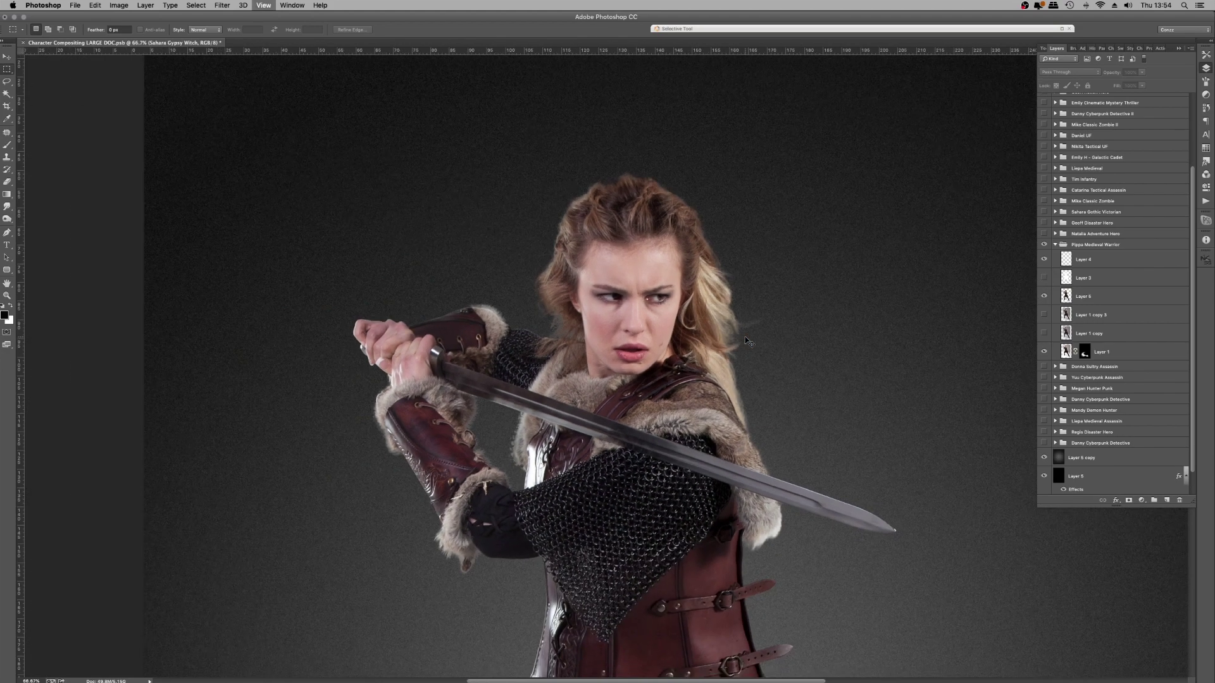
{"action": "key", "text": "super+minus"}
{"action": "key", "text": "super+plus"}
{"action": "key", "text": "super+plus"}
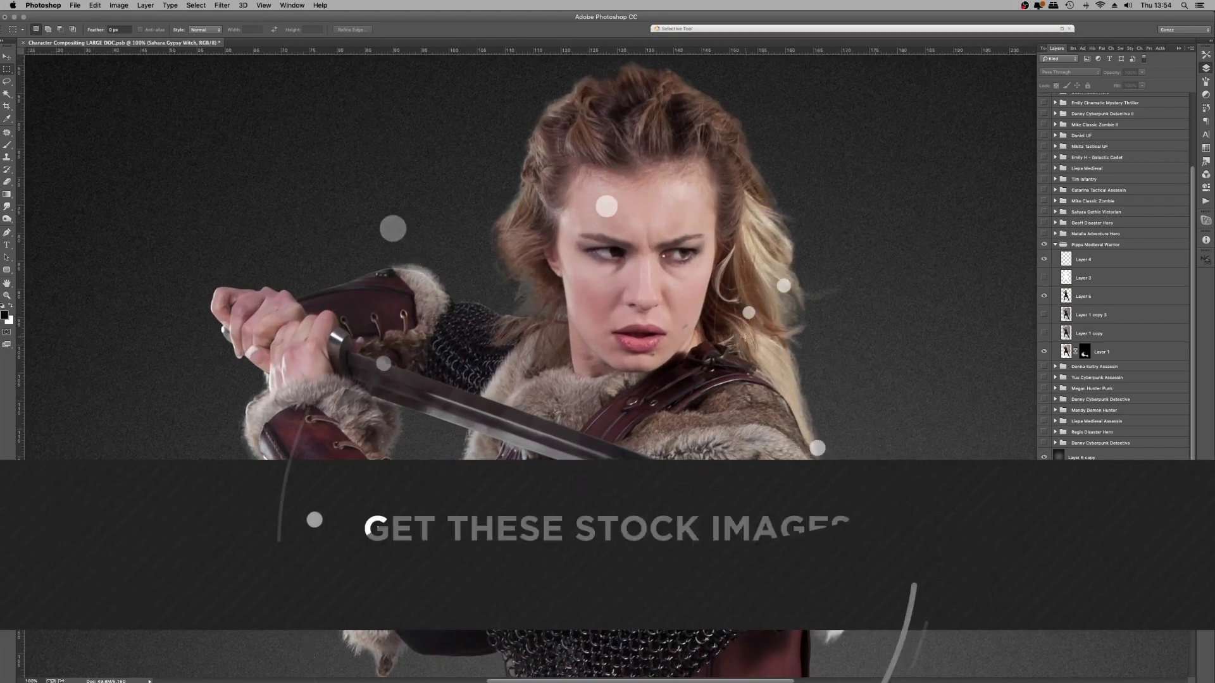
{"action": "left_click", "coordinate": [1044, 278]}
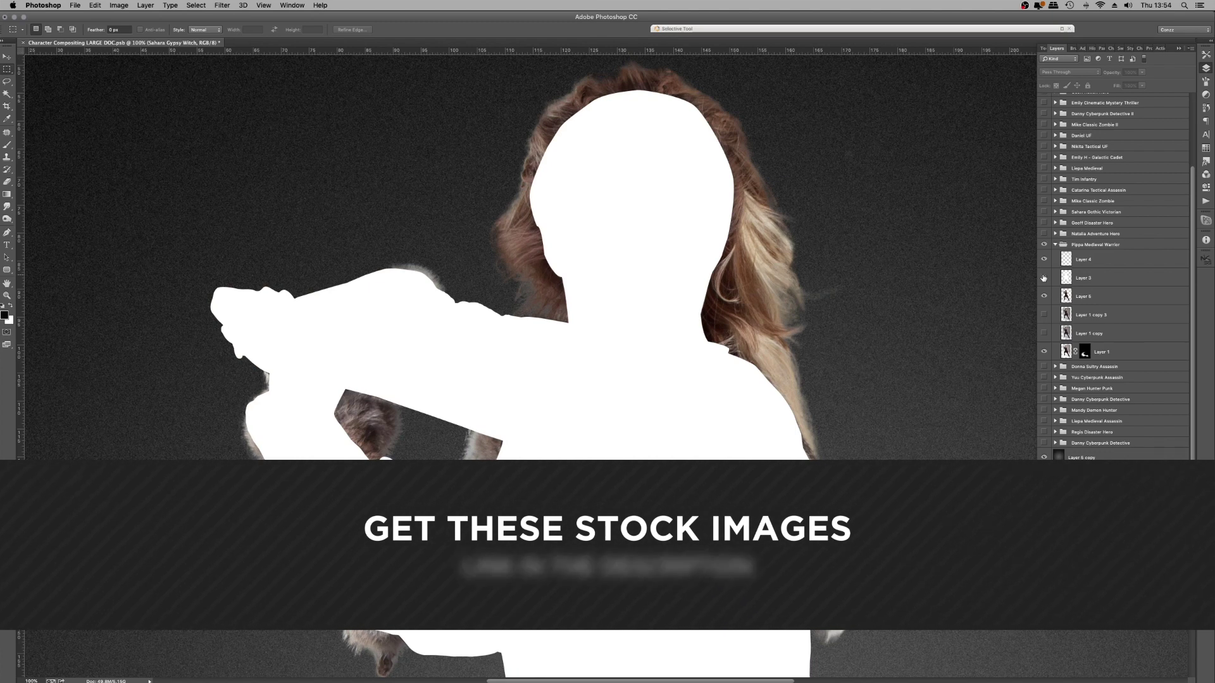
{"action": "left_click", "coordinate": [1044, 278]}
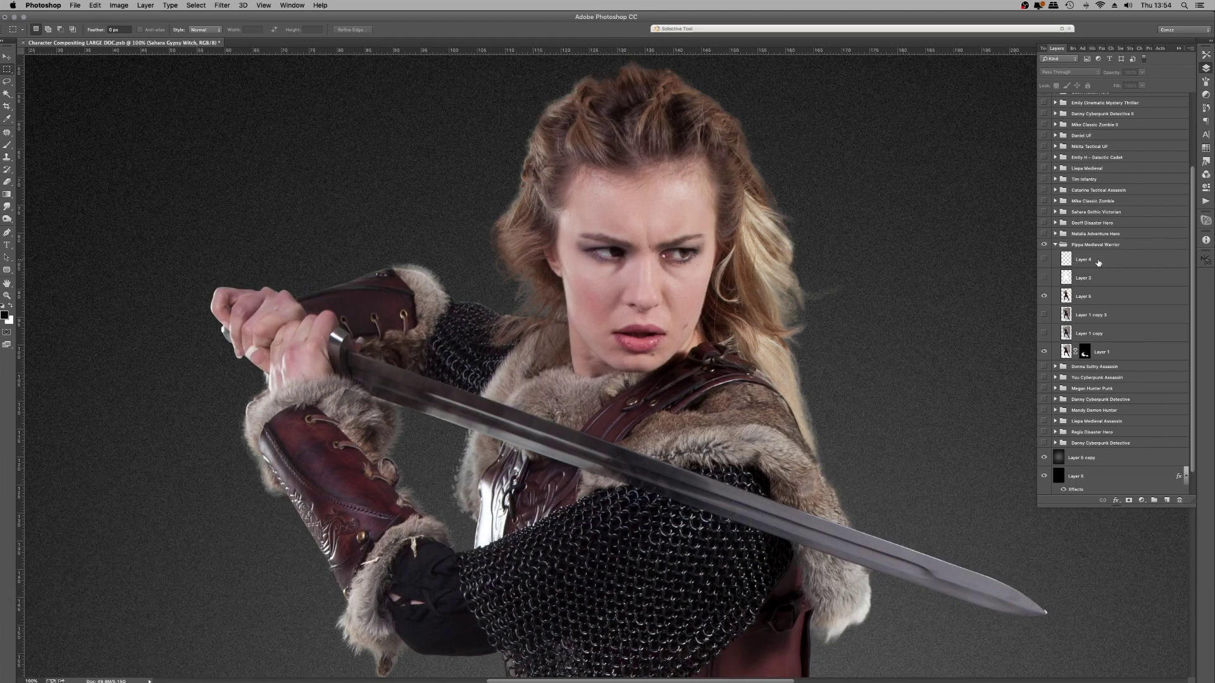
Step: Check Layer 4 and the original grey-background photo against the composite, leaving both hidden
{"action": "left_click", "coordinate": [1099, 262]}
{"action": "left_click", "coordinate": [1045, 260]}
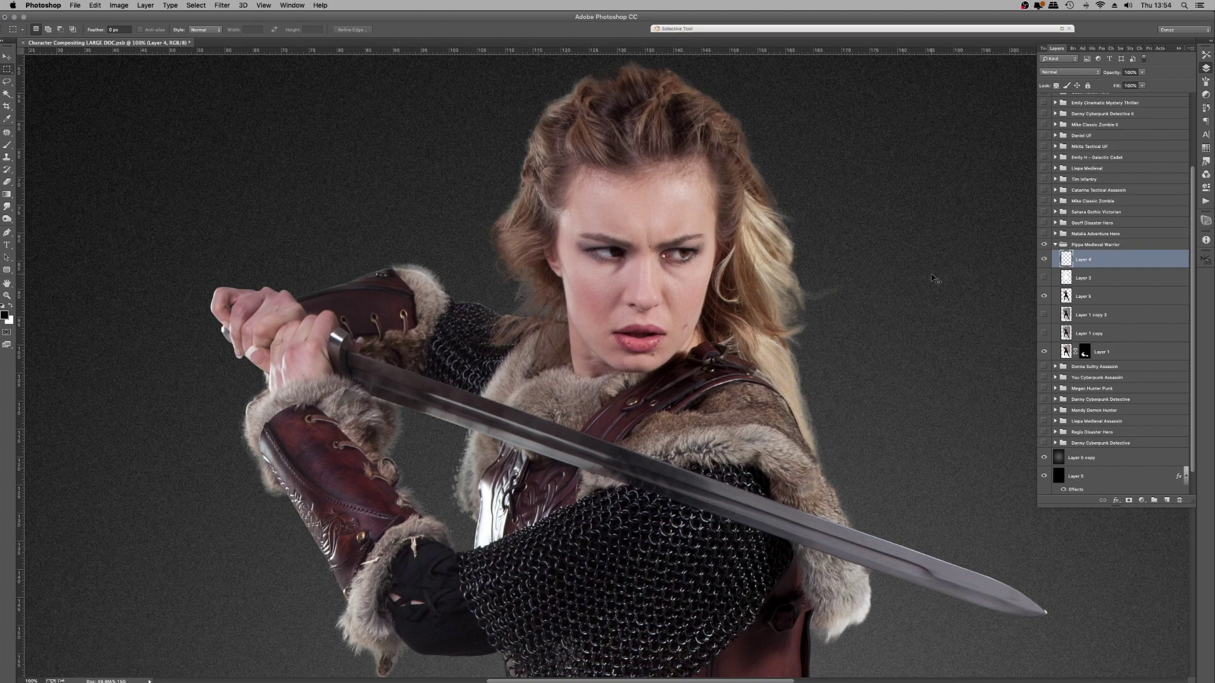
{"action": "left_click", "coordinate": [1044, 259]}
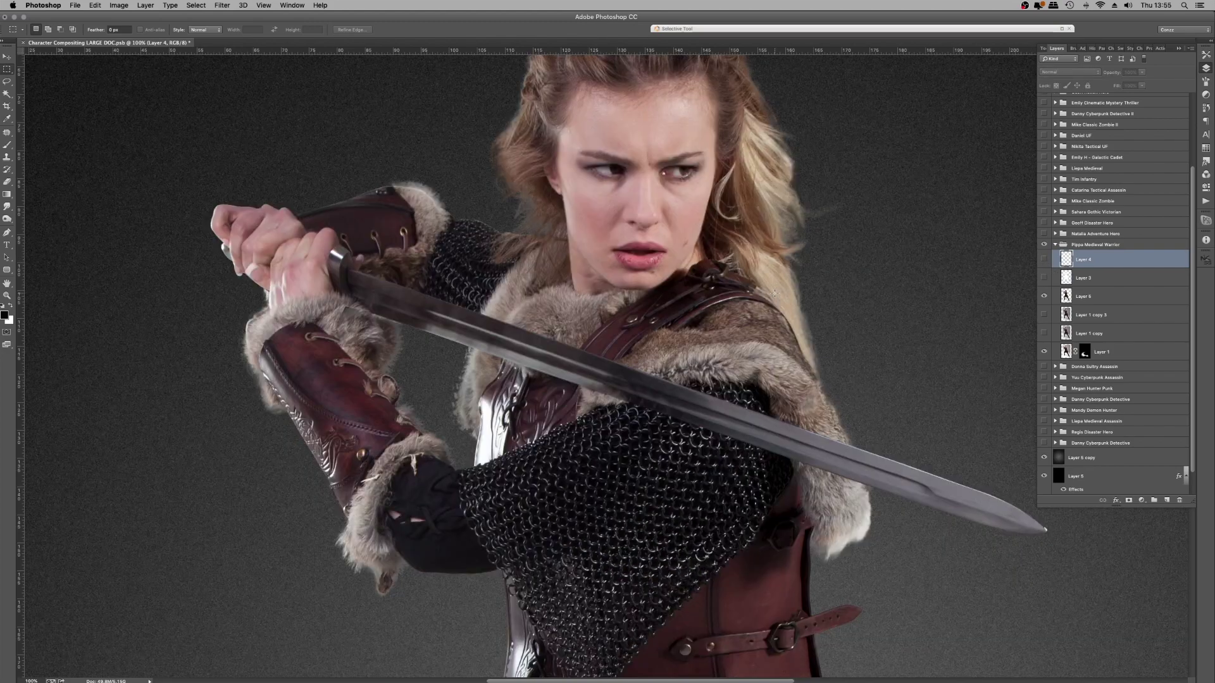
{"action": "scroll", "coordinate": [775, 293], "scroll_direction": "up", "scroll_amount": 5}
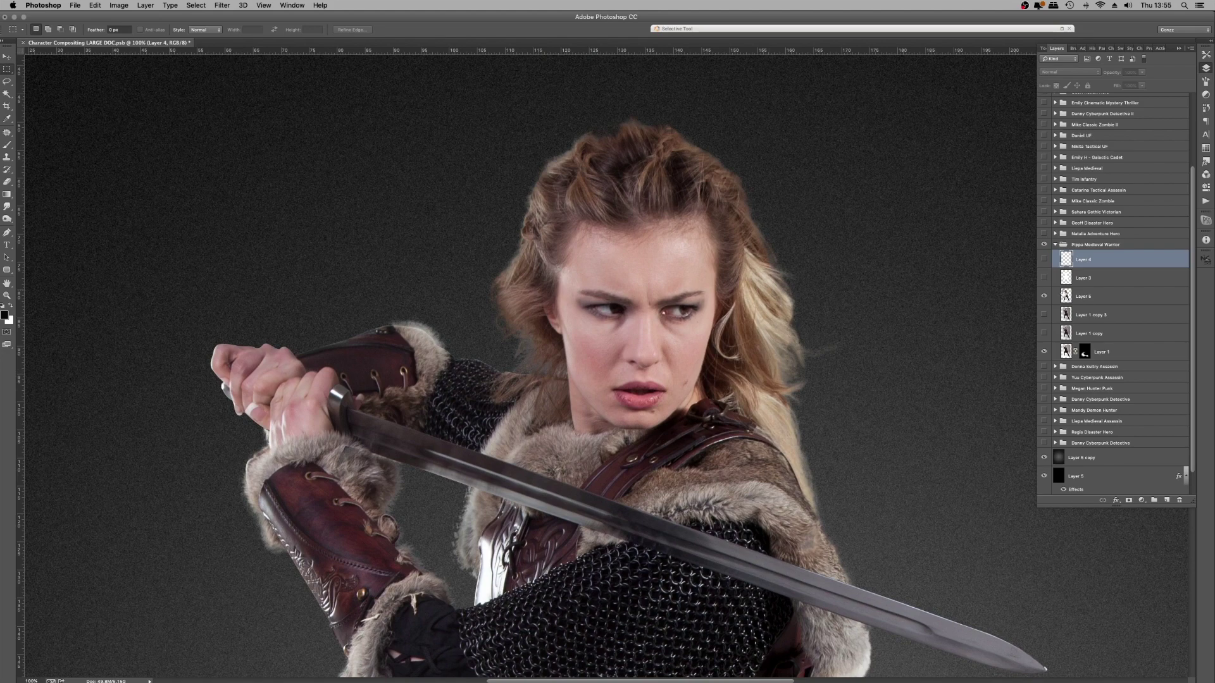
{"action": "left_click", "coordinate": [1045, 315]}
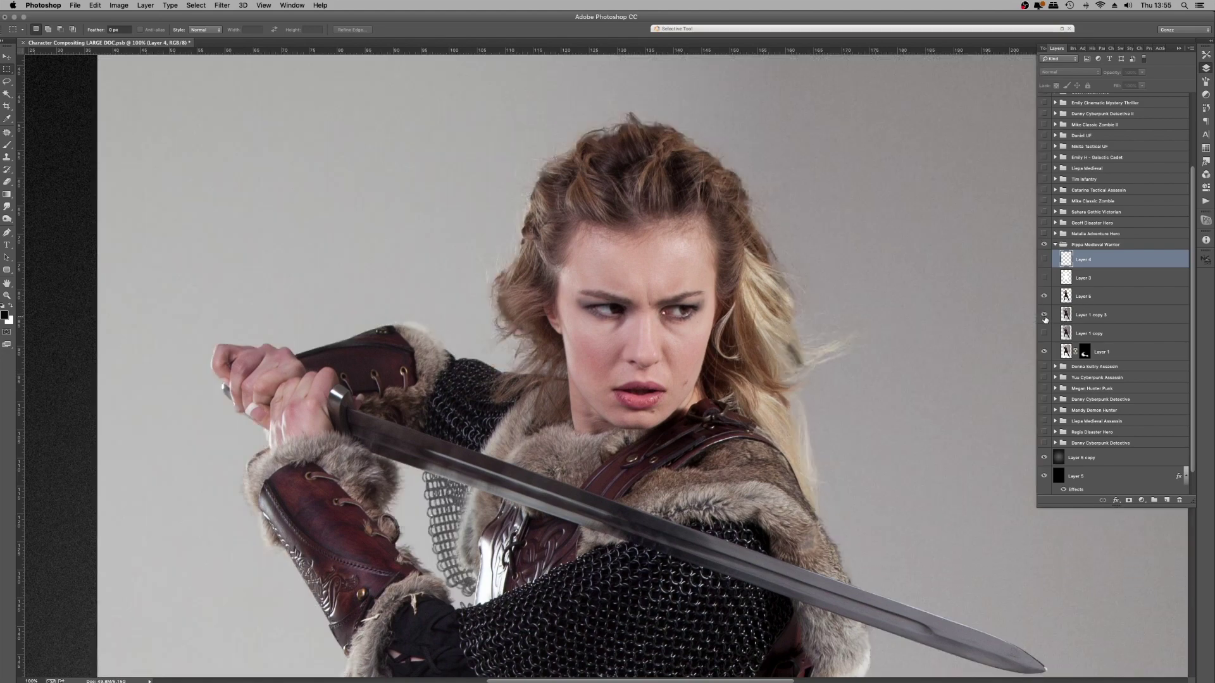
{"action": "left_click", "coordinate": [1044, 315]}
{"action": "left_click", "coordinate": [1045, 315]}
{"action": "left_click", "coordinate": [1045, 316]}
Step: Add an empty Layer 24 above Layer 1 copy 3 and take up the Brush tool
{"action": "left_click", "coordinate": [1100, 315]}
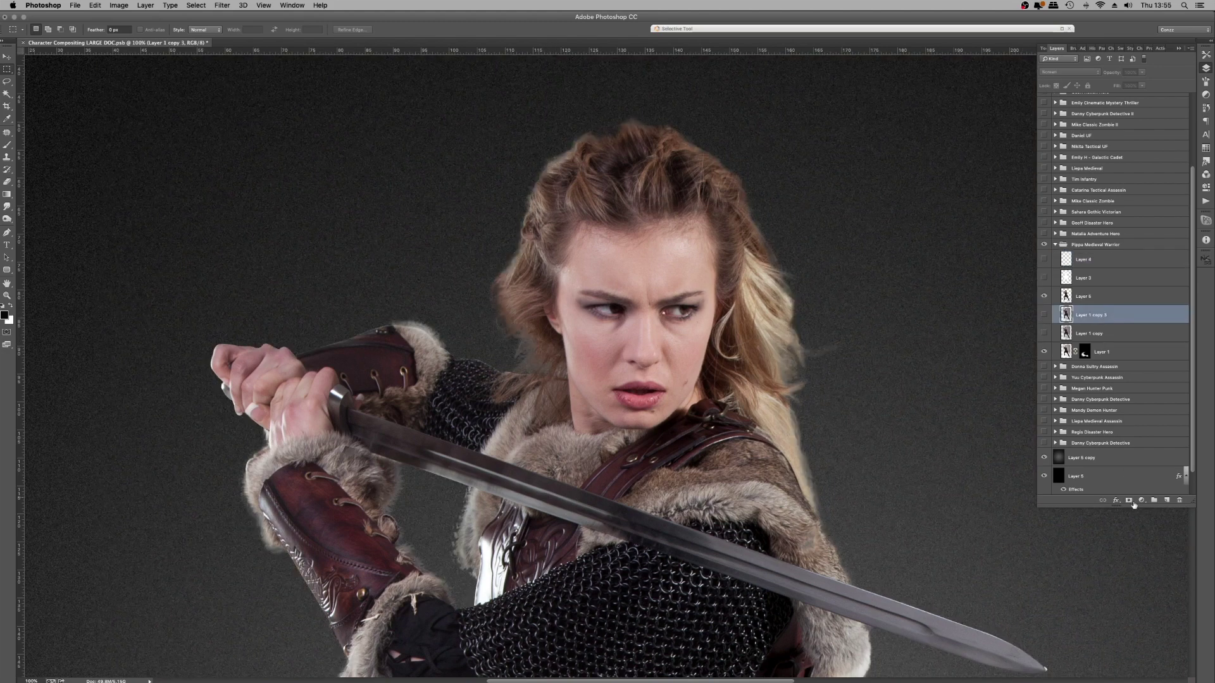
{"action": "left_click", "coordinate": [1167, 500]}
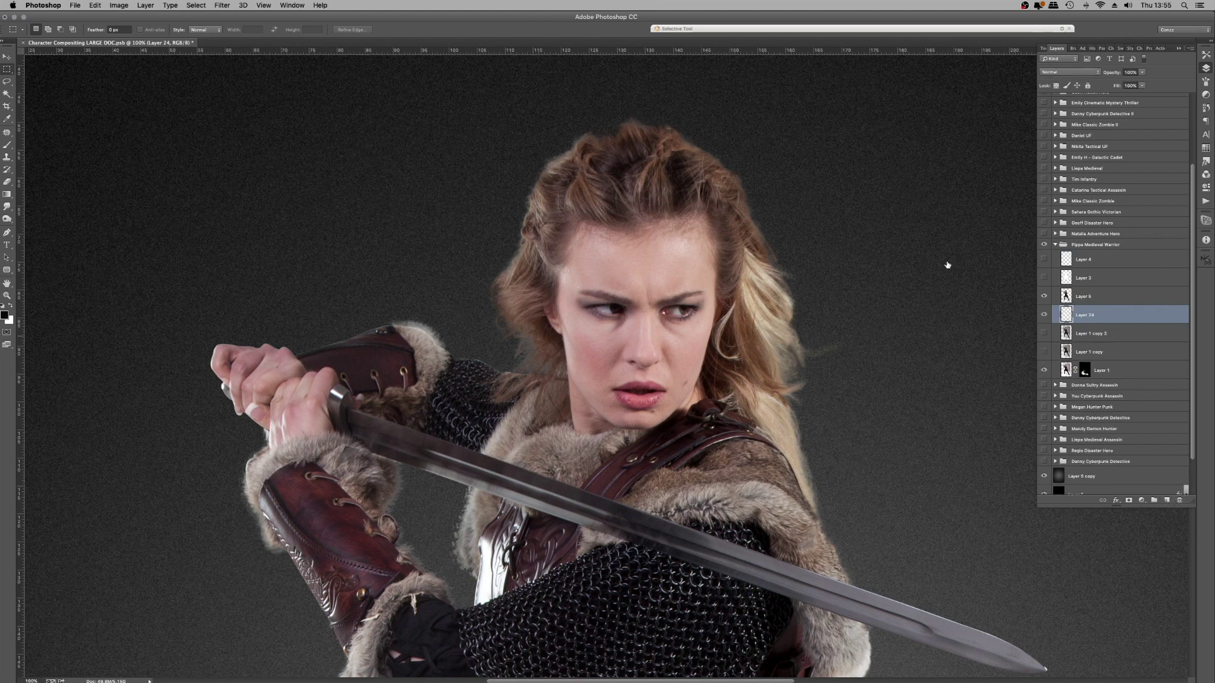
{"action": "left_click", "coordinate": [7, 145]}
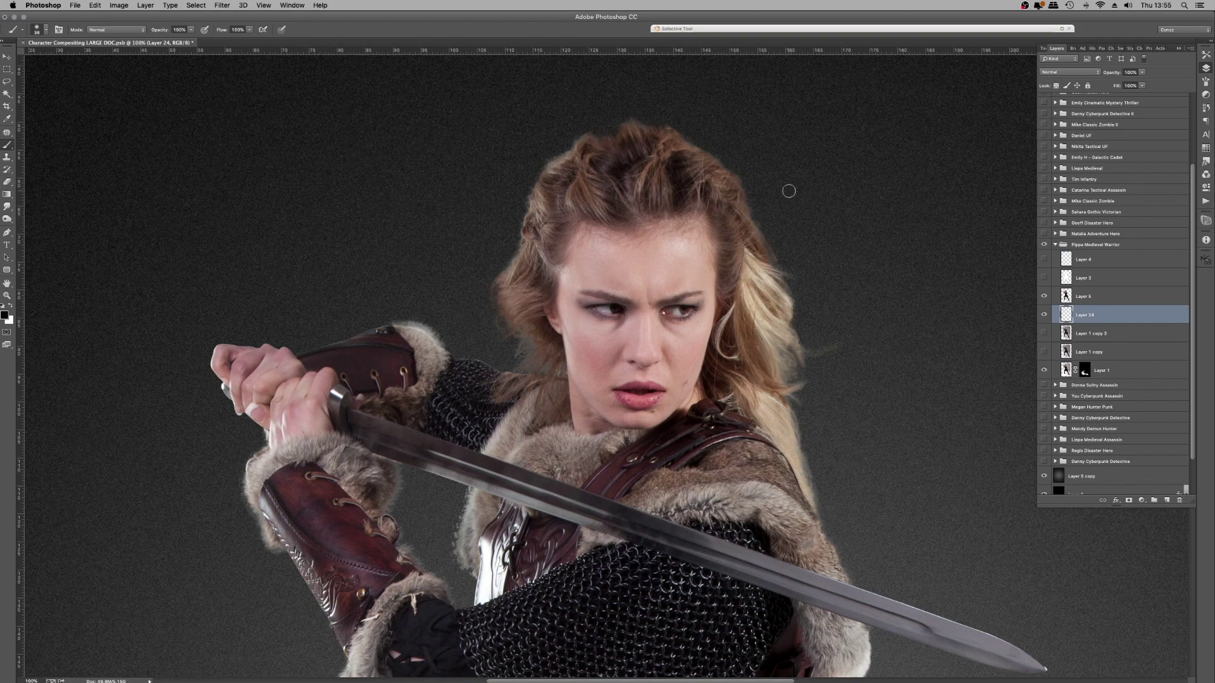
Step: Choose the 561 px hair-strand brush tip from the Brush Preset picker
{"action": "right_click", "coordinate": [792, 193]}
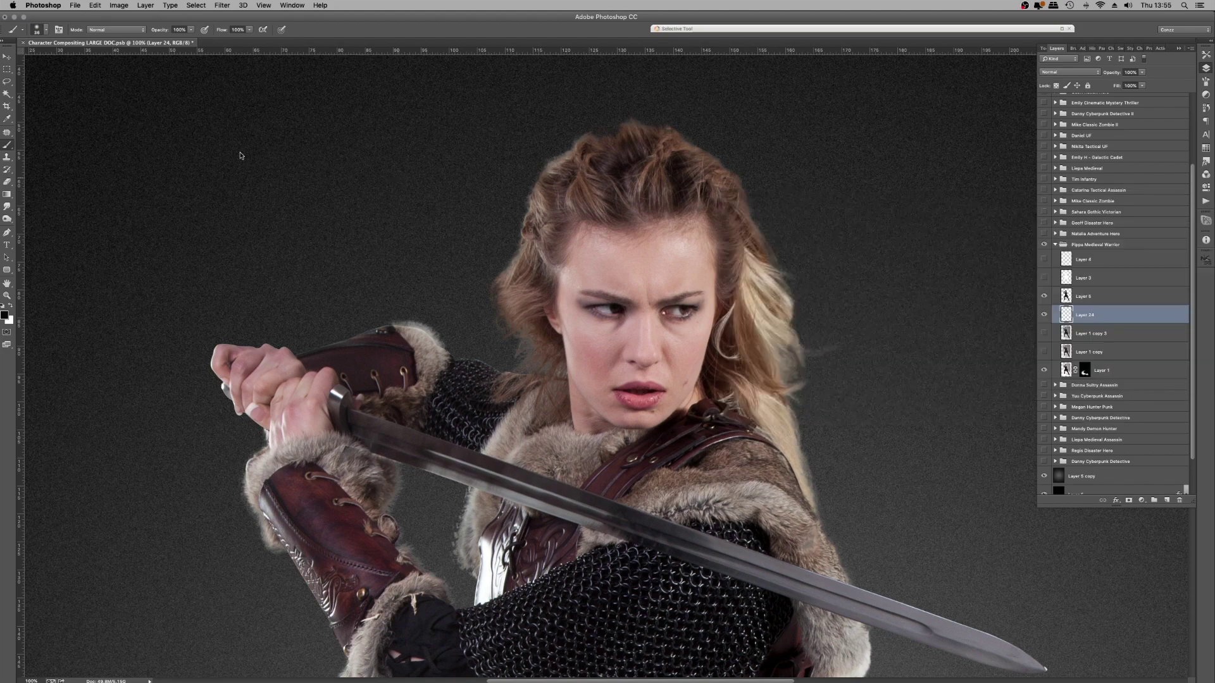
{"action": "right_click", "coordinate": [410, 181]}
{"action": "key", "text": "Escape"}
{"action": "right_click", "coordinate": [407, 231]}
{"action": "left_click_drag", "start_coordinate": [719, 235], "coordinate": [717, 360]}
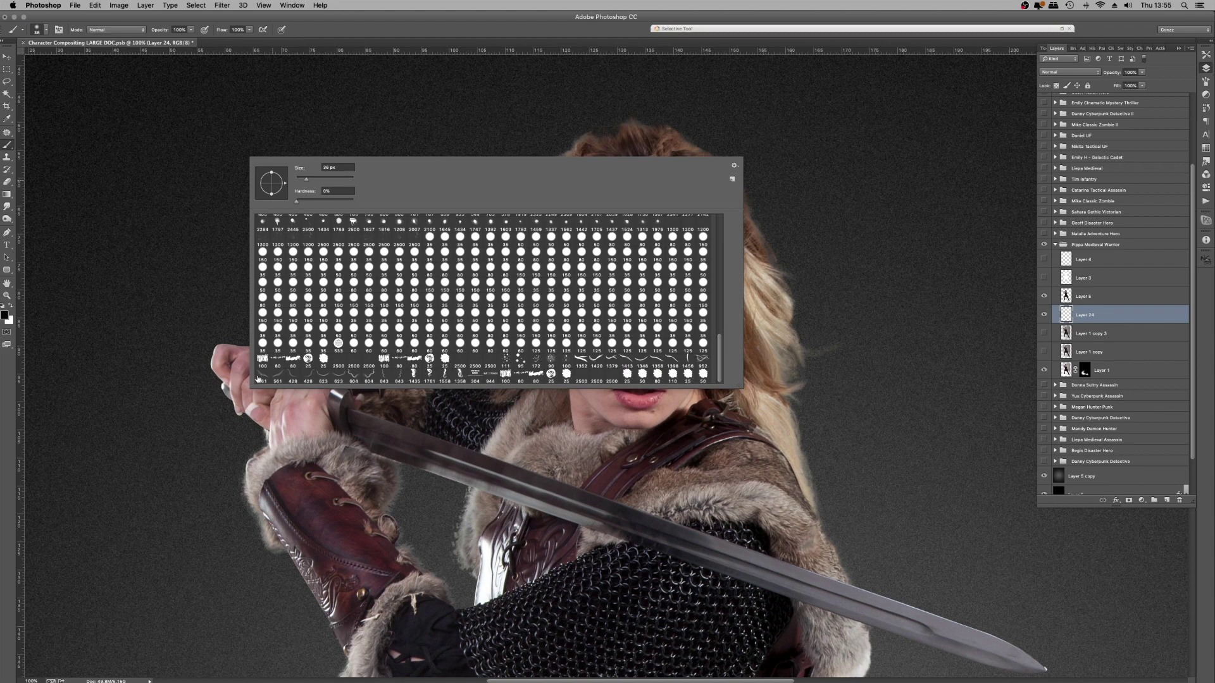
{"action": "left_click", "coordinate": [260, 377]}
{"action": "left_click", "coordinate": [1114, 314]}
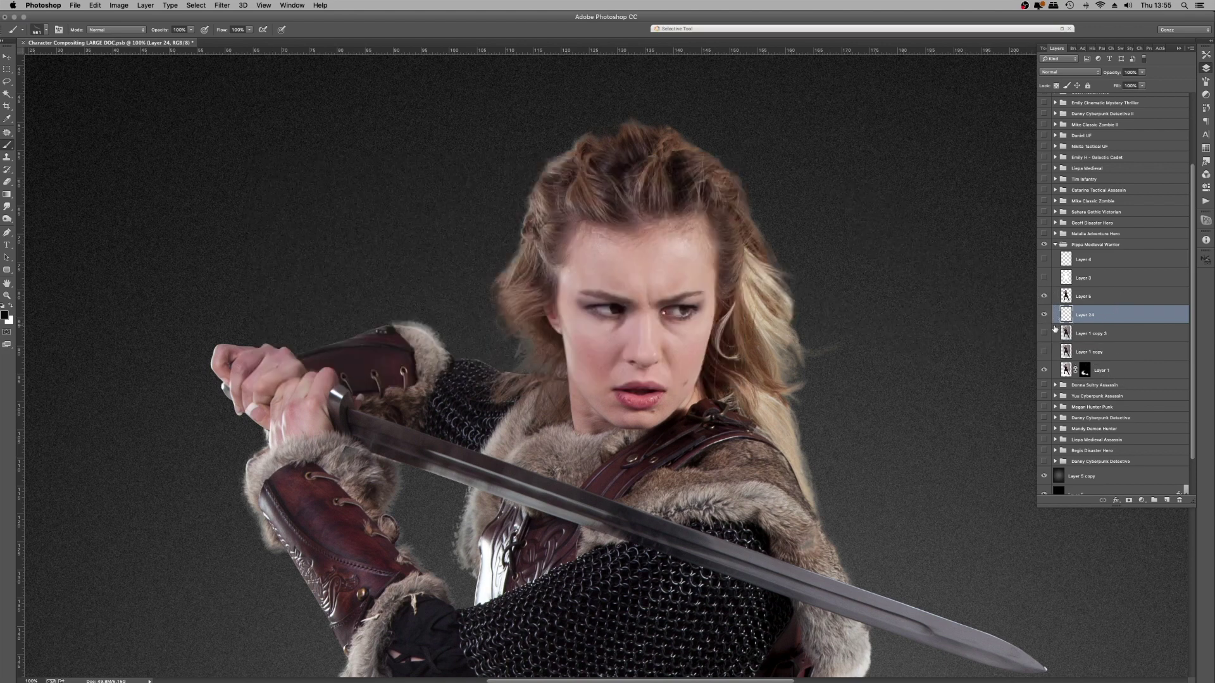
Step: Toggle Layer 1 copy 3 on and off to compare the composite with the original photo
{"action": "left_click", "coordinate": [1044, 333]}
{"action": "left_click", "coordinate": [1044, 333]}
{"action": "left_click", "coordinate": [1044, 334]}
{"action": "left_click", "coordinate": [1044, 334]}
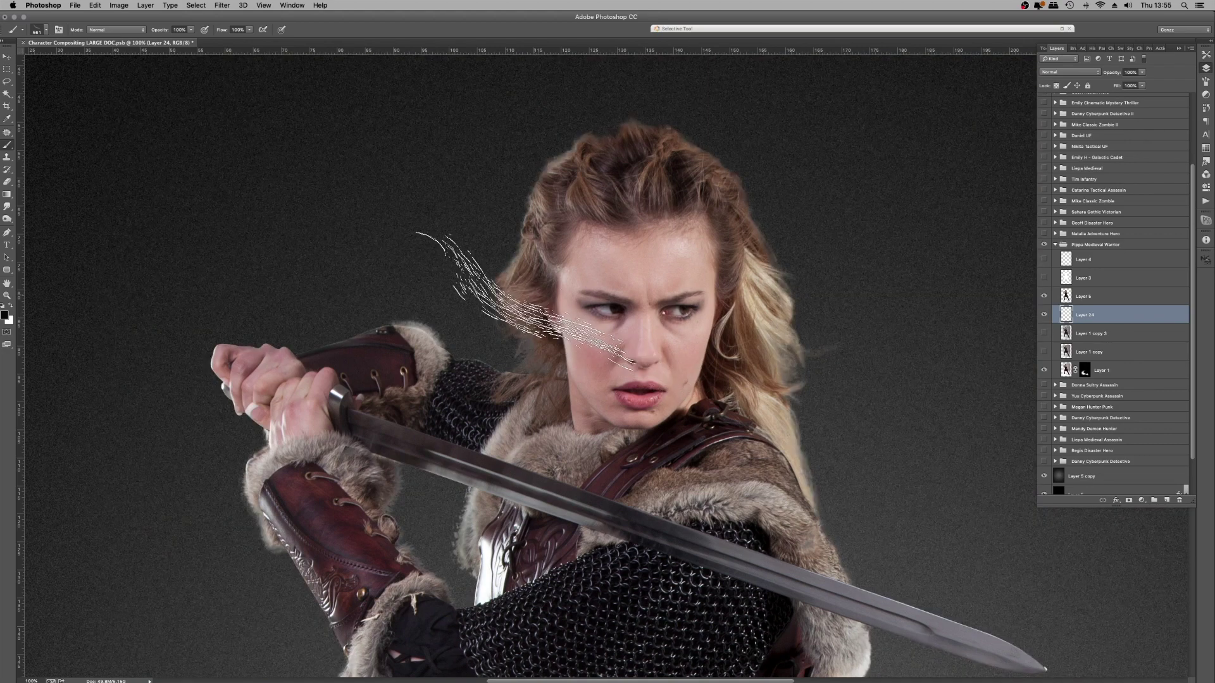
Step: Set the hair brush to 500 px and stamp a brown strand in the upper-left backdrop
{"action": "key", "text": "bracketleft"}
{"action": "key", "text": "bracketleft"}
{"action": "key", "text": "bracketleft"}
{"action": "key", "text": "bracketleft"}
{"action": "key", "text": "bracketright"}
{"action": "key", "text": "bracketright"}
{"action": "key", "text": "bracketright"}
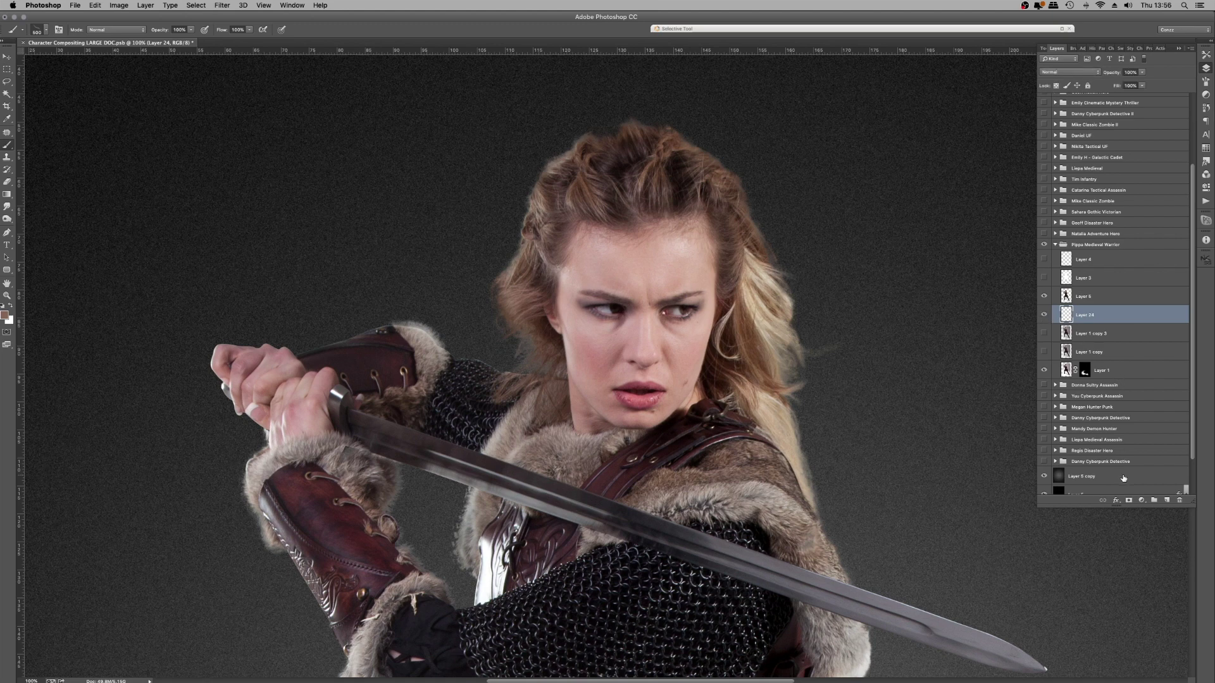
{"action": "left_click", "coordinate": [328, 190]}
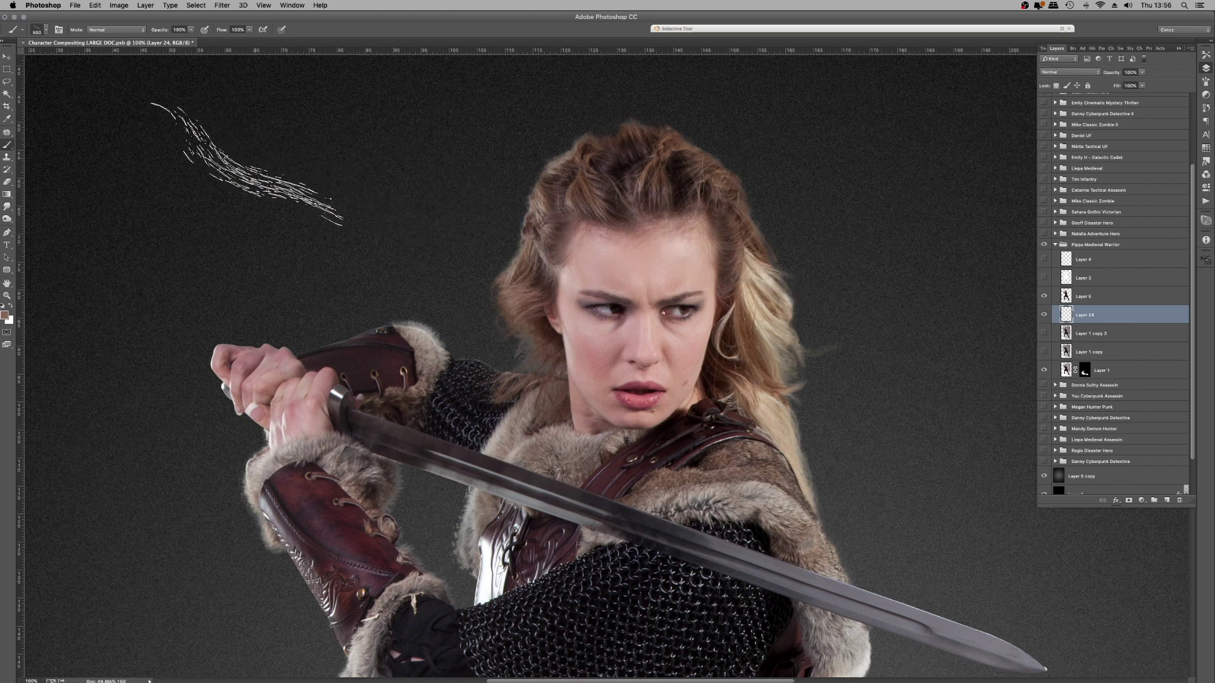
{"action": "left_click", "coordinate": [247, 163]}
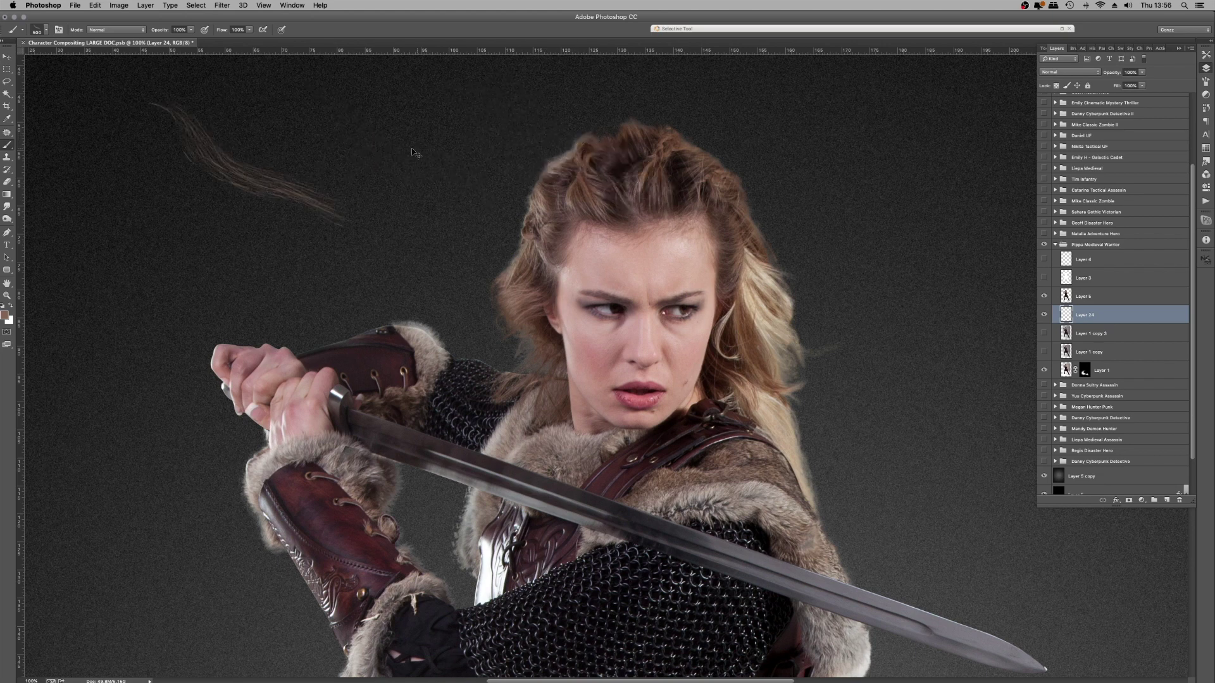
Step: Flip the hair strand horizontally and move it over her hair beside the face
{"action": "key", "text": "ctrl+t"}
{"action": "right_click", "coordinate": [327, 167]}
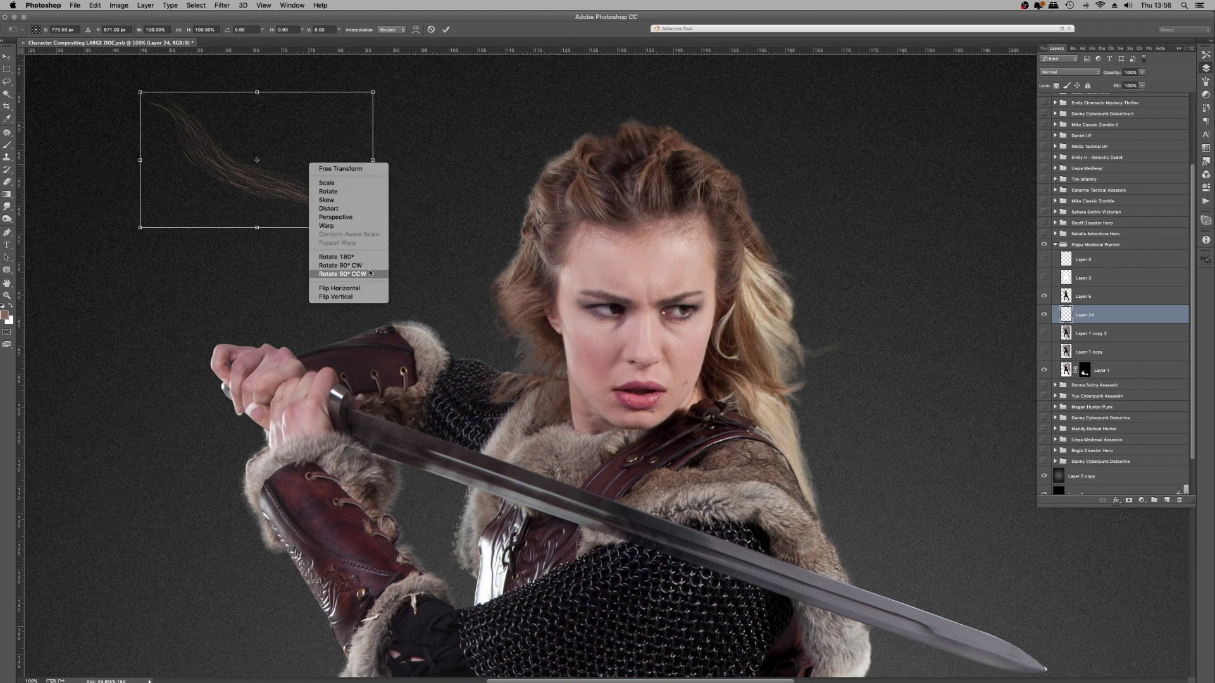
{"action": "left_click", "coordinate": [345, 288]}
{"action": "left_click_drag", "start_coordinate": [329, 196], "coordinate": [576, 319]}
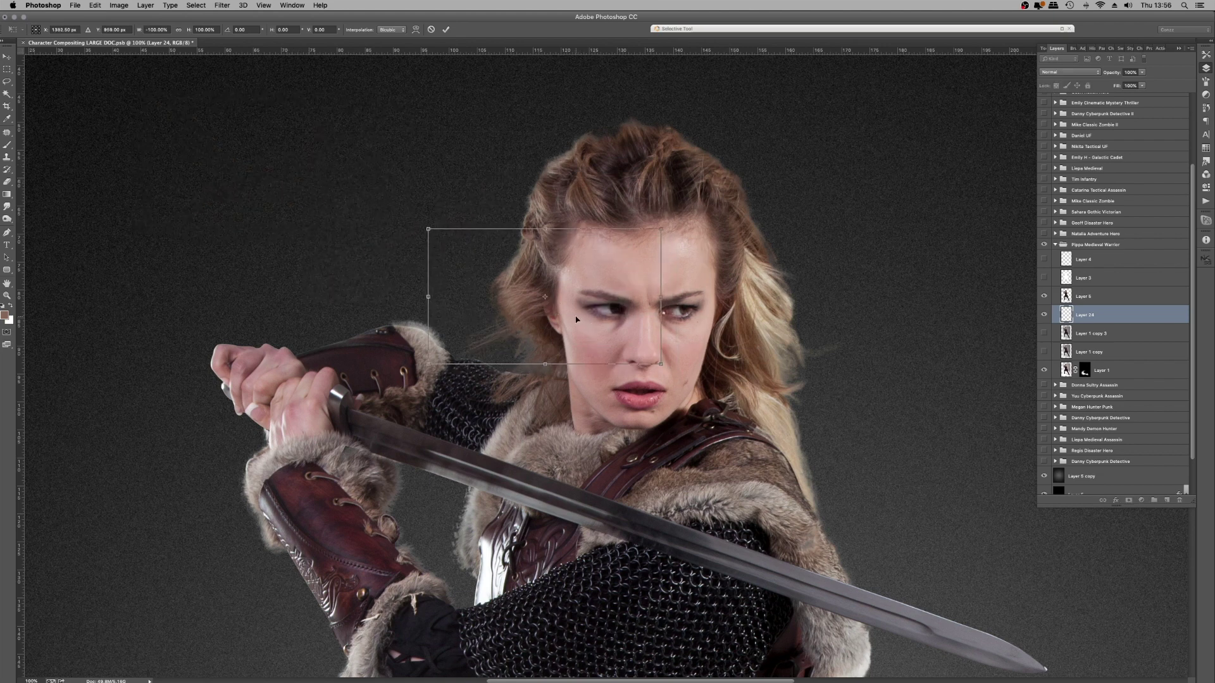
{"action": "key", "text": "Return"}
{"action": "left_click", "coordinate": [1043, 334]}
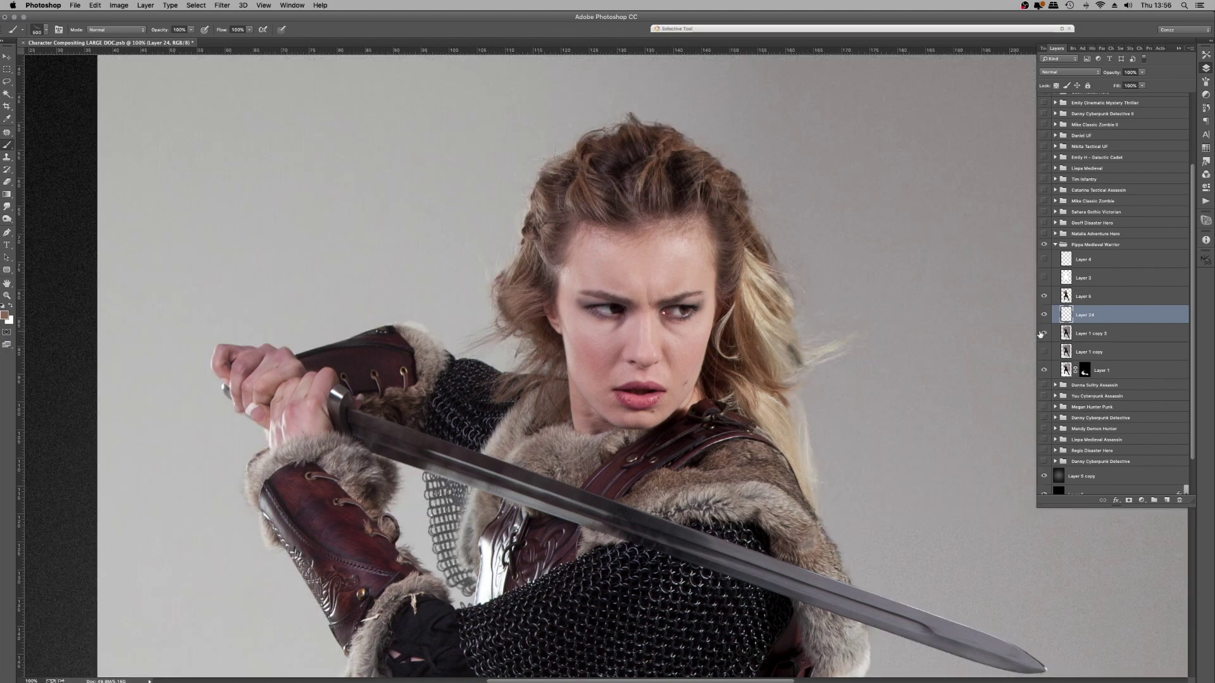
{"action": "left_click", "coordinate": [1041, 334]}
{"action": "left_click", "coordinate": [1041, 334]}
{"action": "left_click", "coordinate": [1044, 334]}
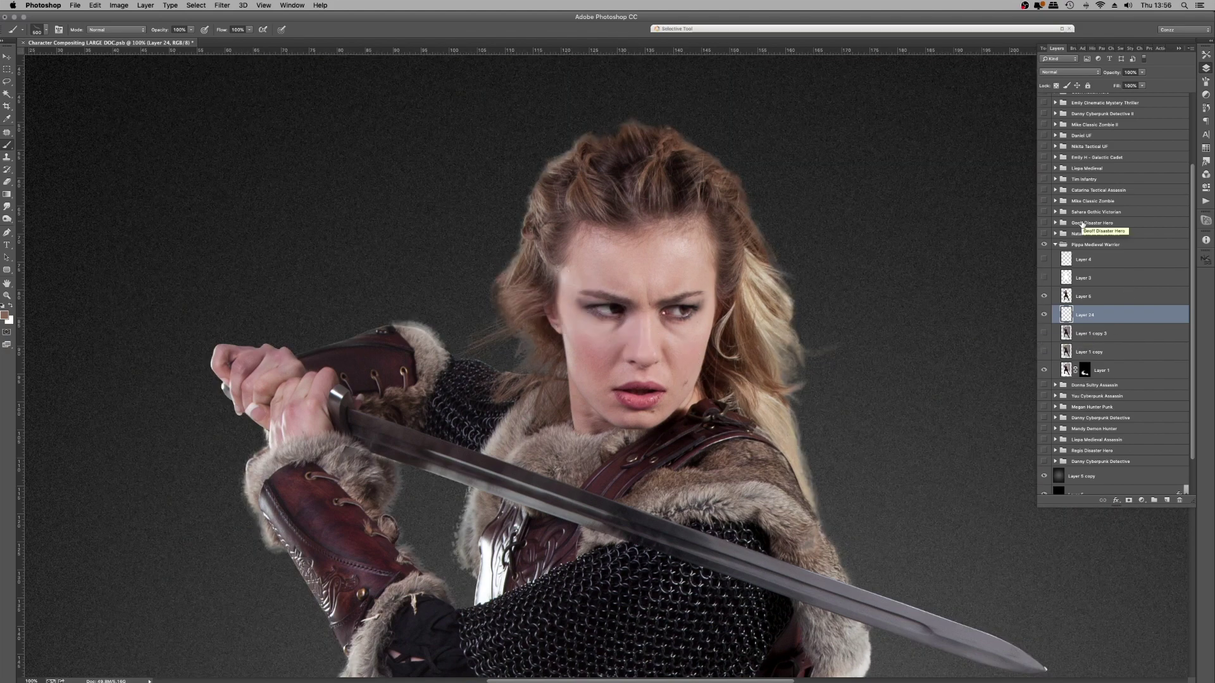
Step: Duplicate the strand and rotate the copy about 19° counterclockwise (-18.91°)
{"action": "key", "text": "super+j"}
{"action": "key", "text": "super+t"}
{"action": "left_click_drag", "start_coordinate": [821, 320], "coordinate": [841, 257]}
Step: Nudge the rotated strand copy slightly right and up and commit the transform
{"action": "mouse_move", "coordinate": [624, 283]}
{"action": "left_mouse_down"}
{"action": "mouse_move", "coordinate": [661, 266]}
{"action": "mouse_move", "coordinate": [641, 277]}
{"action": "left_mouse_up"}
{"action": "key", "text": "Return"}
{"action": "key", "text": "b"}
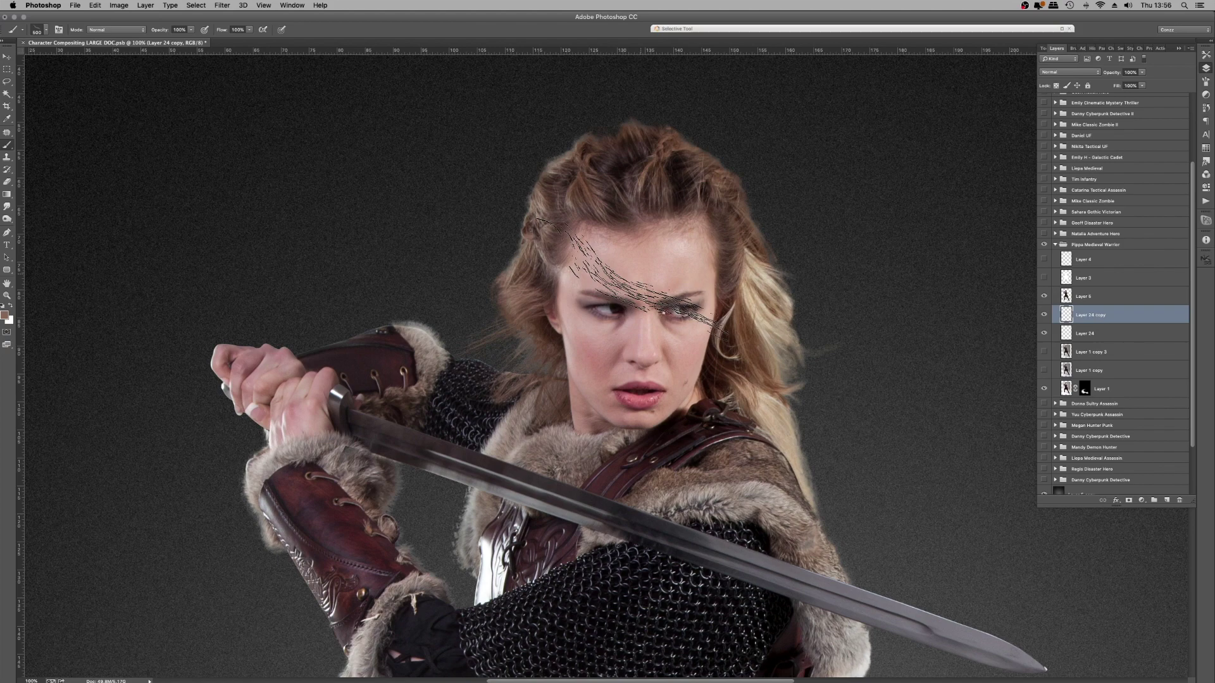
Step: Lighten the strand copy with Levels, raising output black to 61, then compare with the original
{"action": "key", "text": "super+l"}
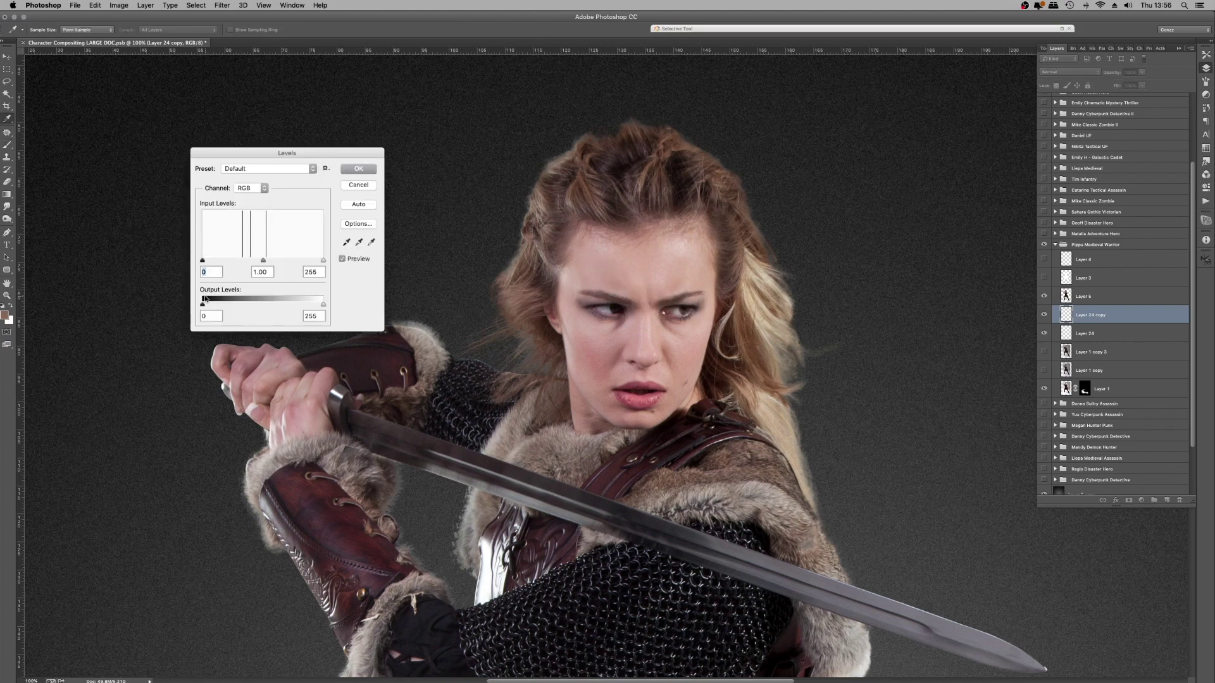
{"action": "left_click_drag", "start_coordinate": [203, 303], "coordinate": [261, 306]}
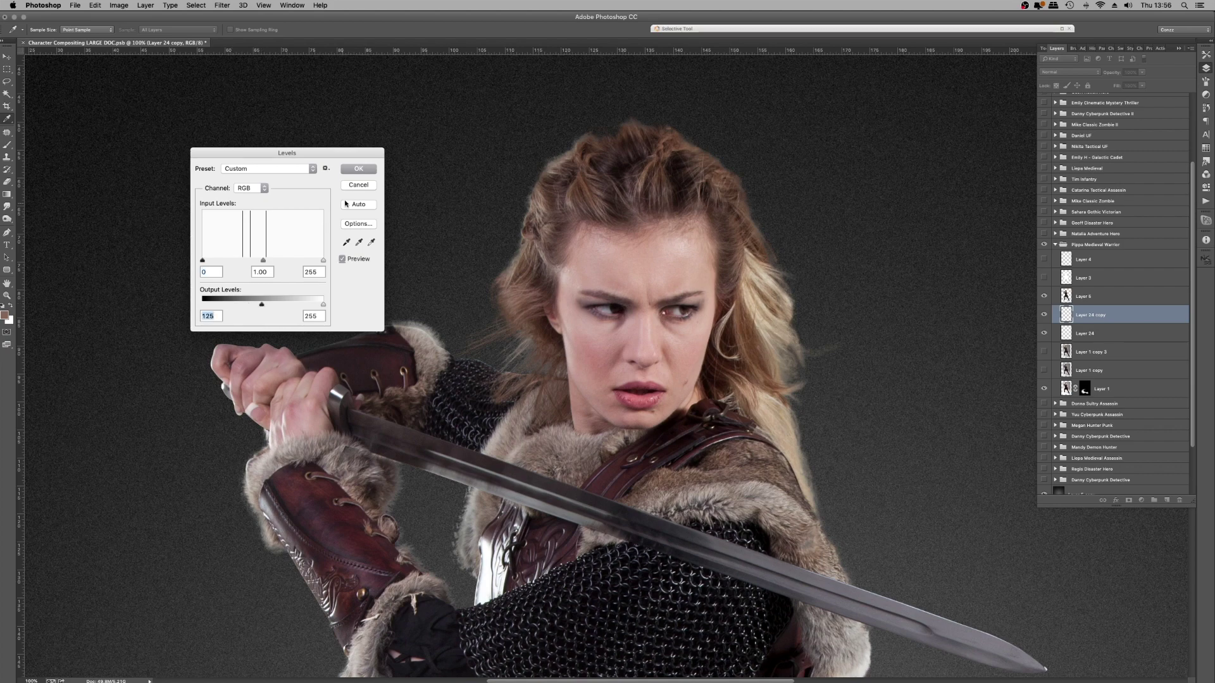
{"action": "left_click", "coordinate": [358, 169]}
{"action": "key", "text": "b"}
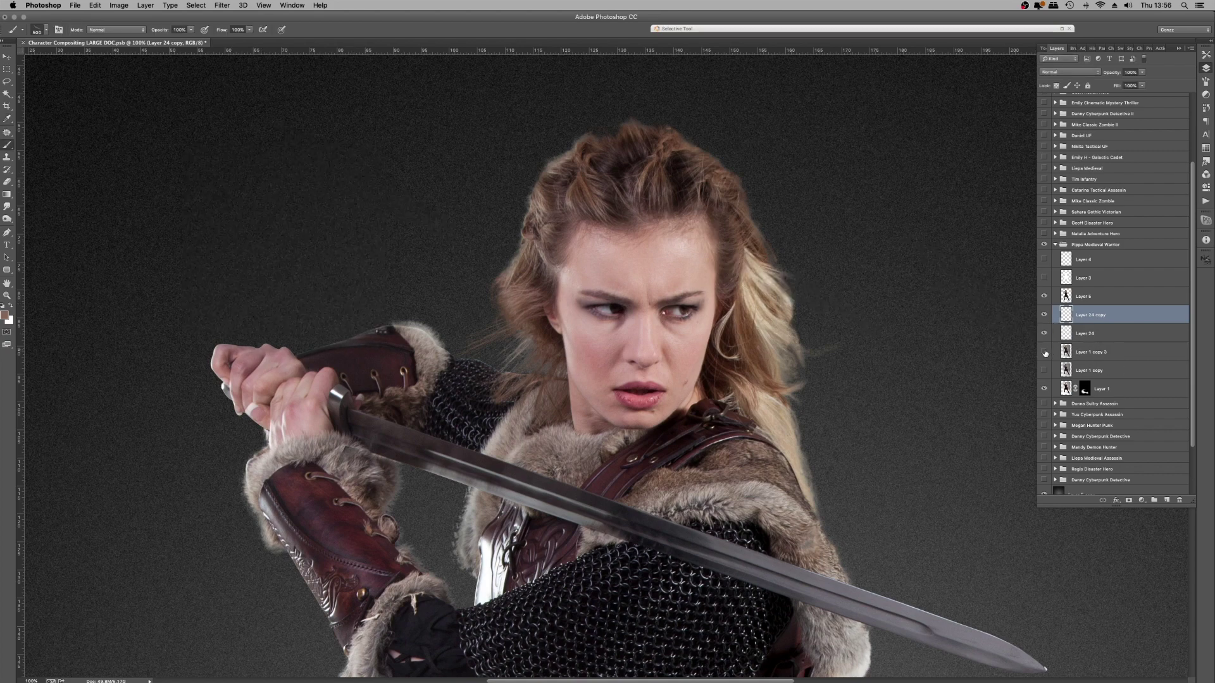
{"action": "left_click", "coordinate": [1045, 353]}
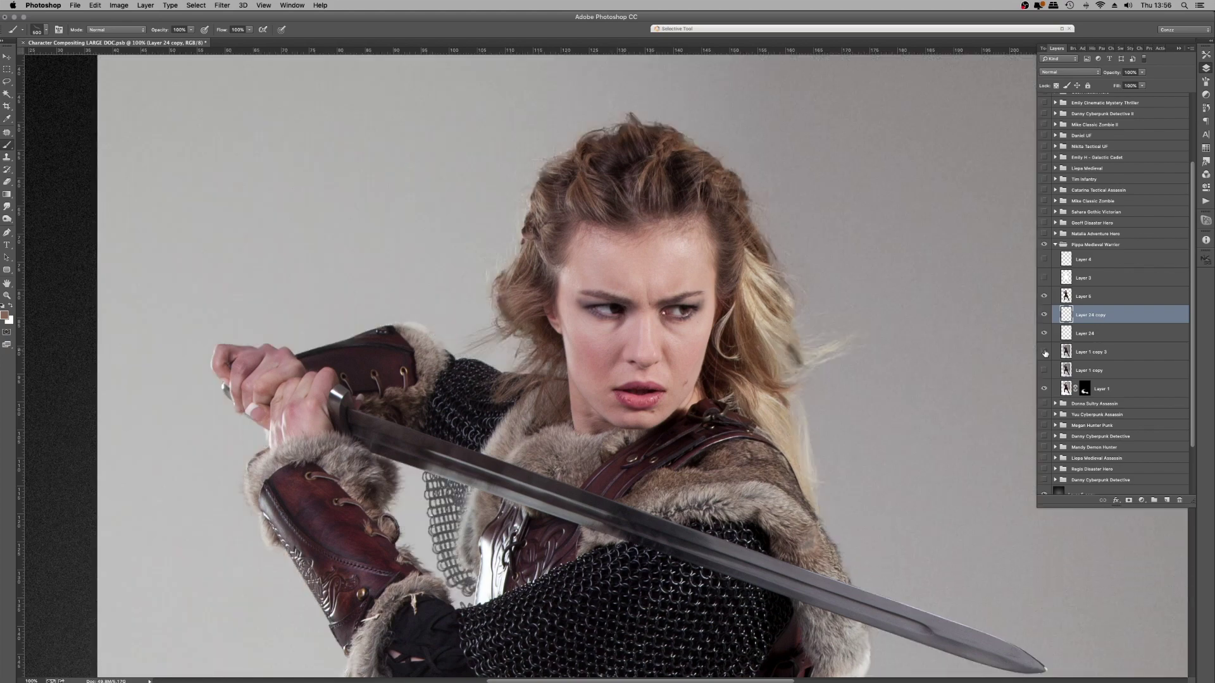
{"action": "left_click", "coordinate": [1045, 354]}
{"action": "left_click", "coordinate": [1044, 353]}
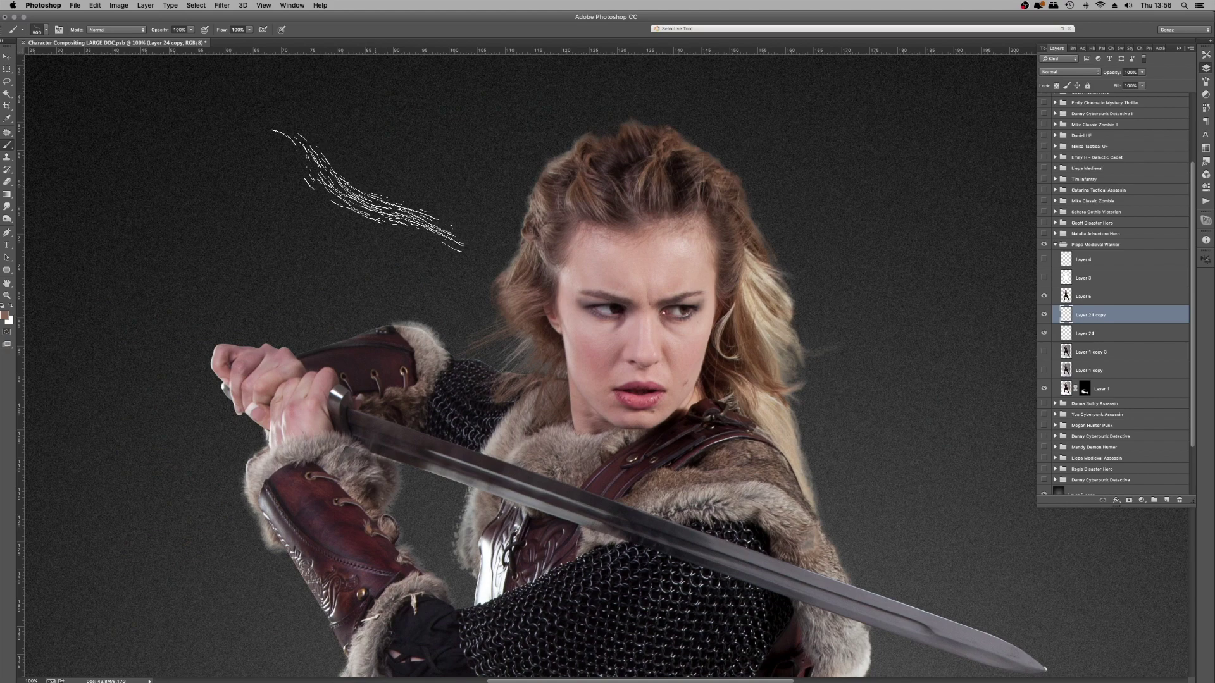
Step: Switch the brush tip to the 604 px hair brush
{"action": "right_click", "coordinate": [396, 210]}
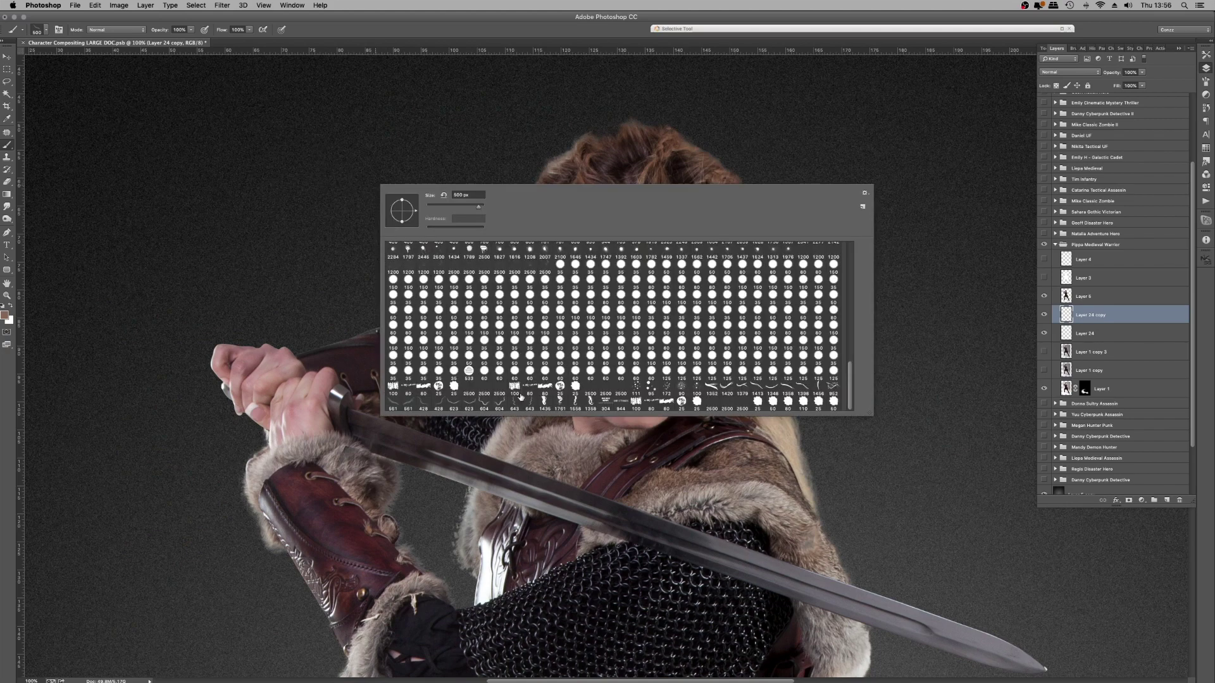
{"action": "left_click", "coordinate": [493, 402]}
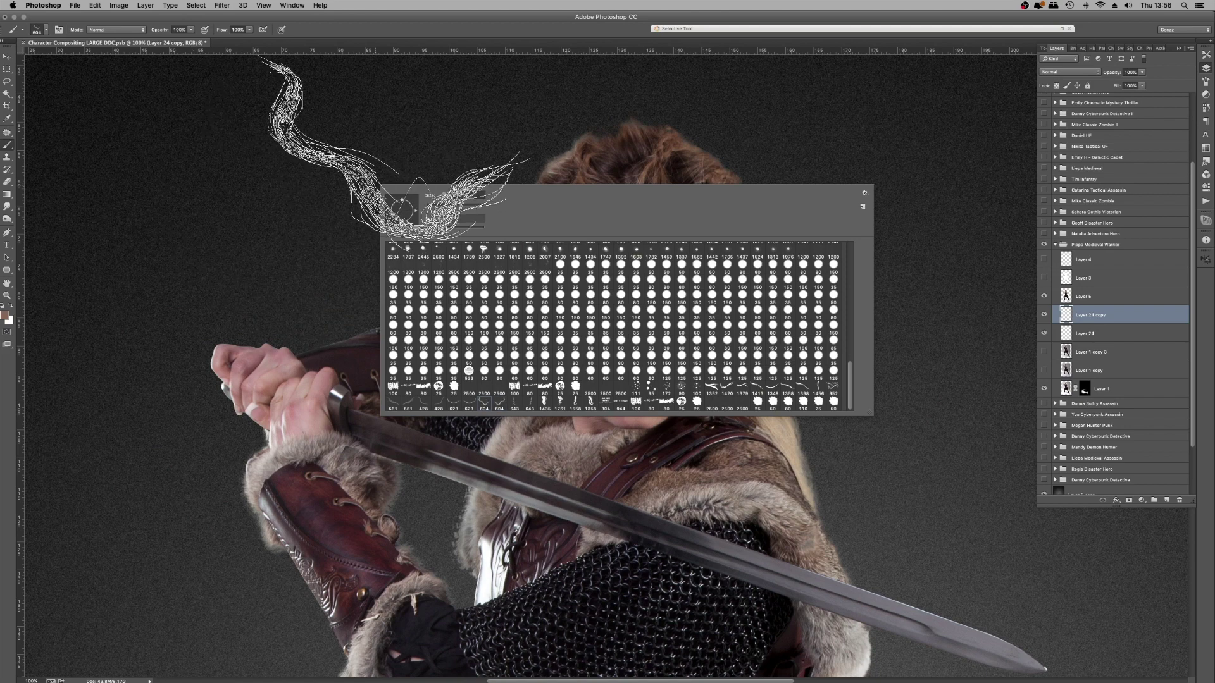
{"action": "left_click", "coordinate": [1093, 315]}
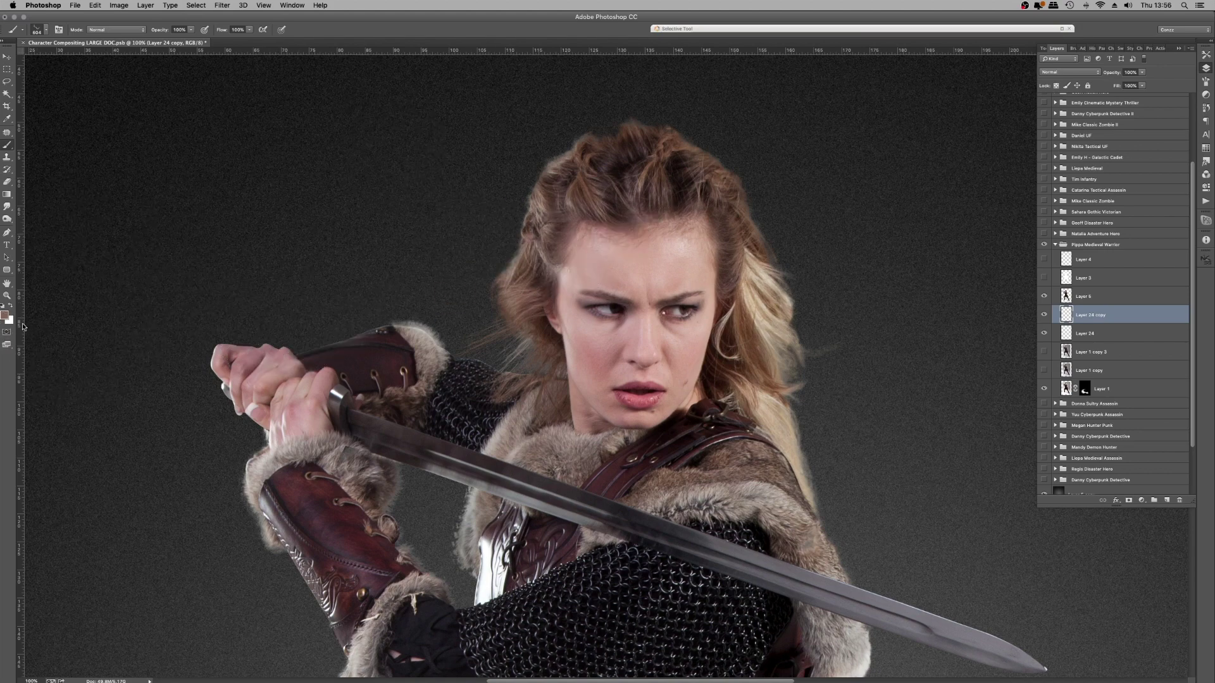
Step: Sample her hair and lighten it to a pale warm beige at hue 42 (d5c59d)
{"action": "left_click", "coordinate": [5, 314]}
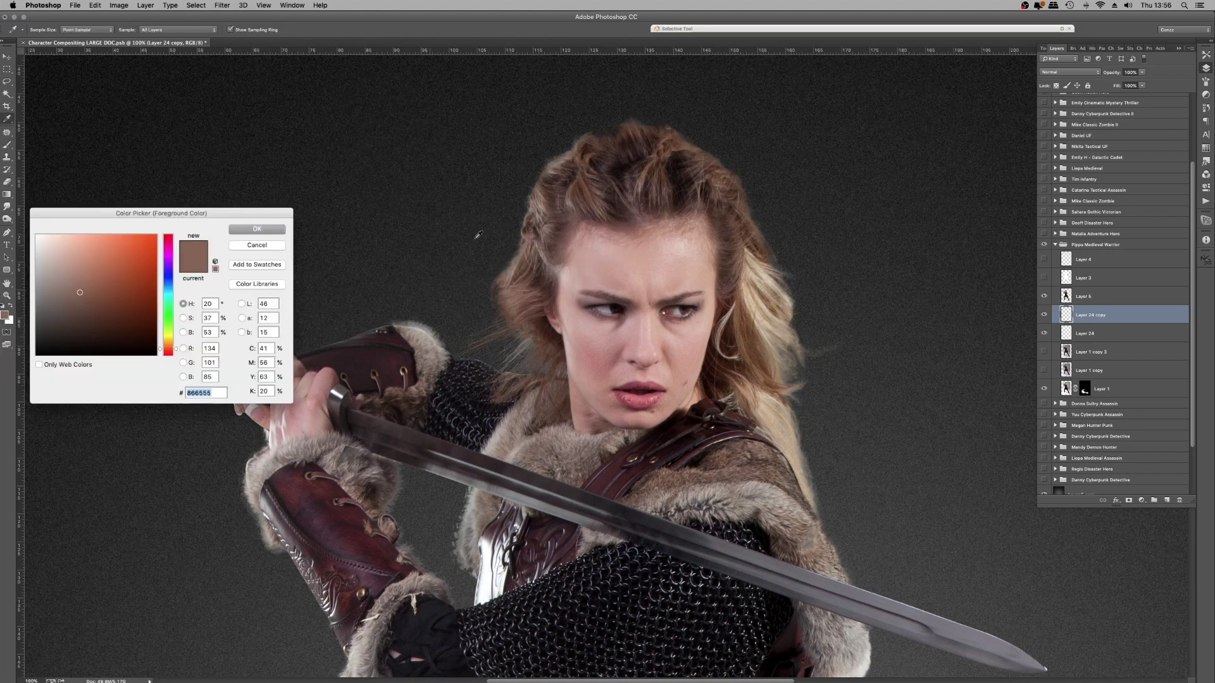
{"action": "left_click", "coordinate": [540, 197]}
{"action": "left_click_drag", "start_coordinate": [67, 262], "coordinate": [68, 254]}
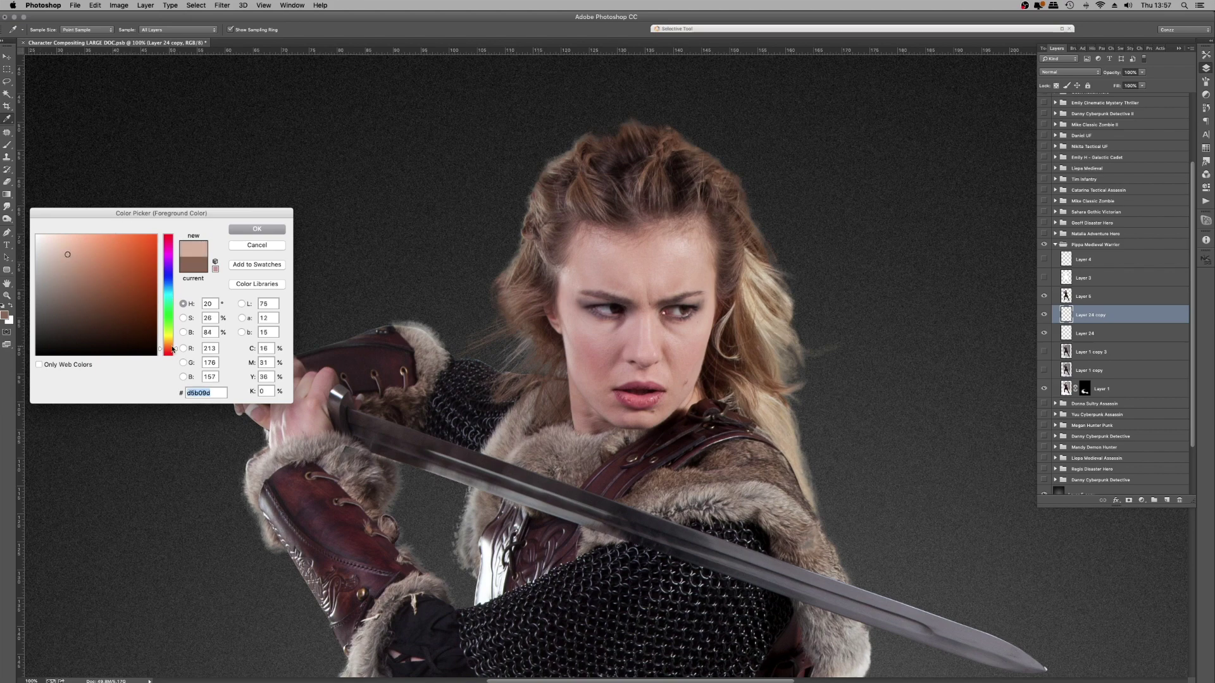
{"action": "left_click_drag", "start_coordinate": [172, 348], "coordinate": [167, 346]}
{"action": "left_click", "coordinate": [246, 229]}
{"action": "key", "text": "b"}
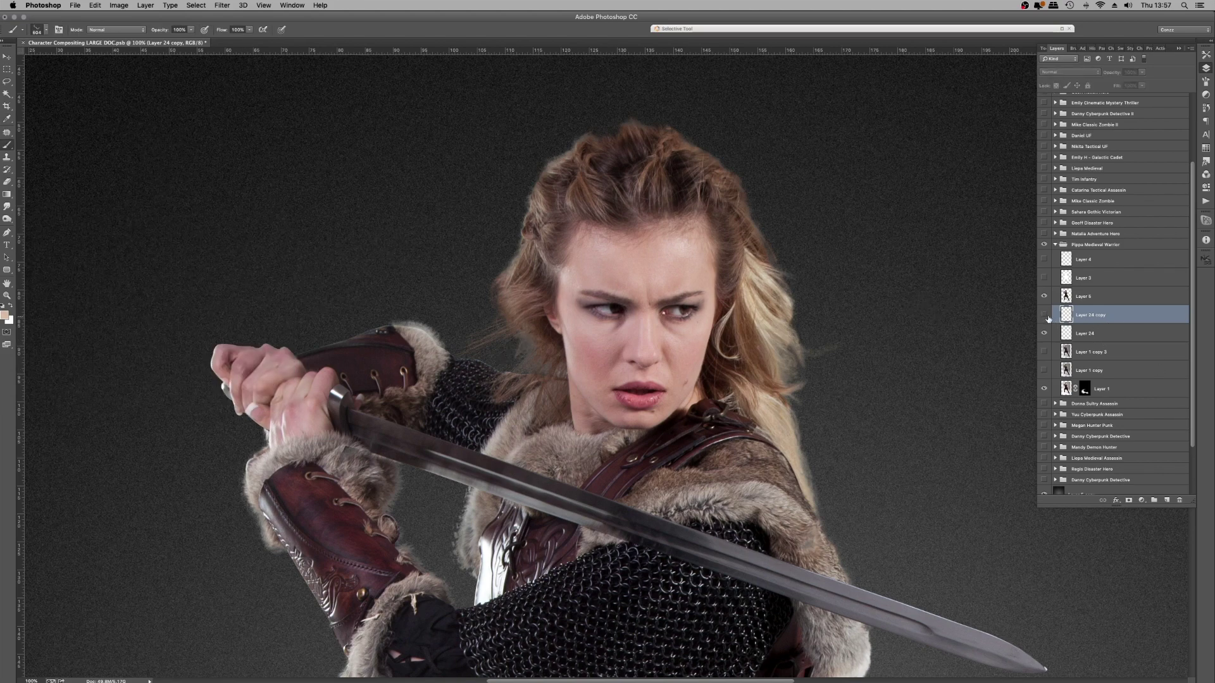
Step: Create Layer 25 and stamp beige hair strands at the upper left
{"action": "left_click", "coordinate": [903, 291]}
{"action": "key", "text": "super+shift+n"}
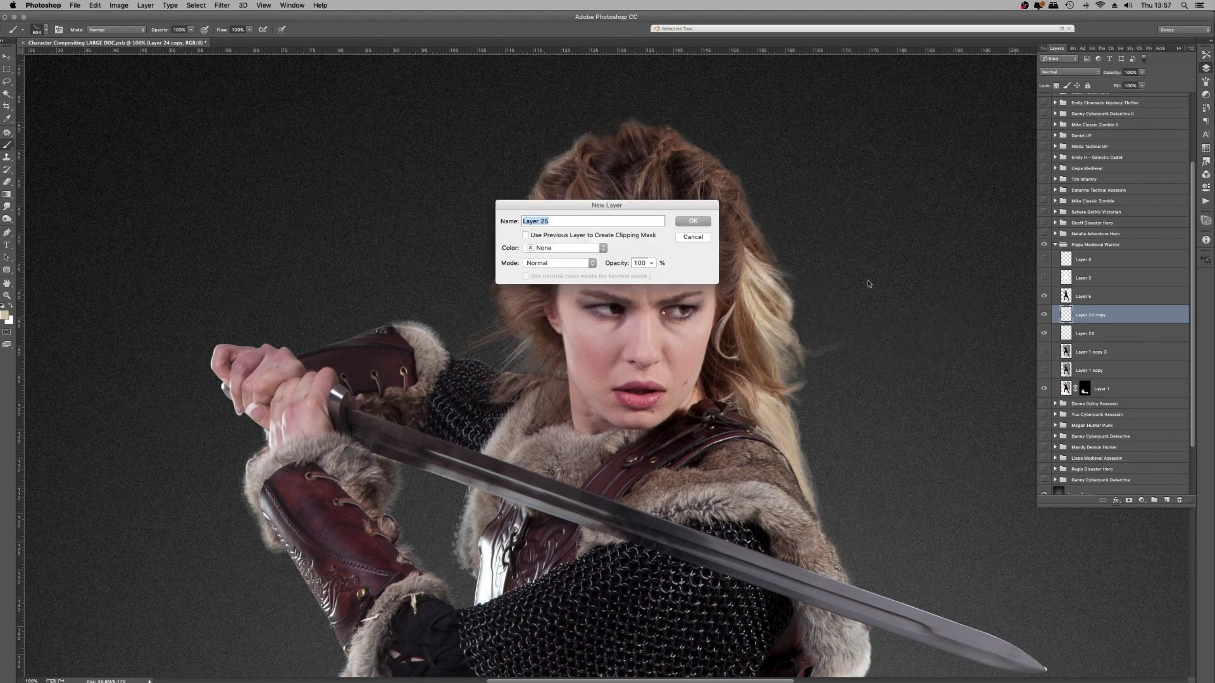
{"action": "key", "text": "Return"}
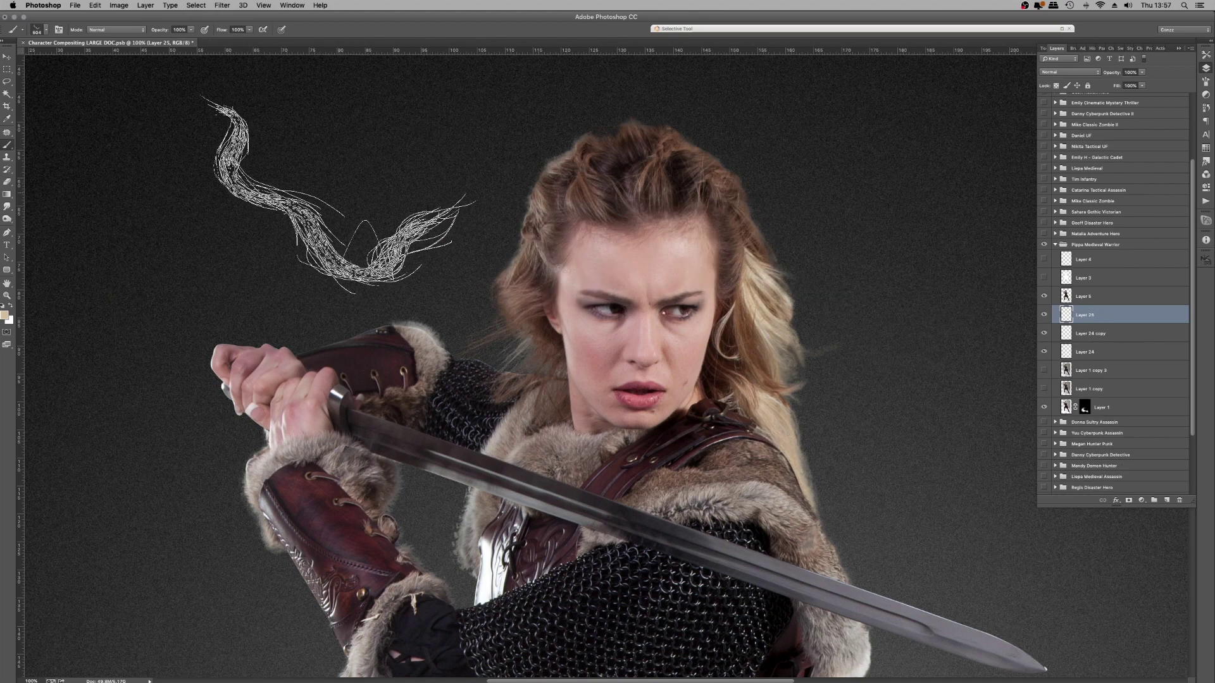
{"action": "left_click", "coordinate": [339, 195]}
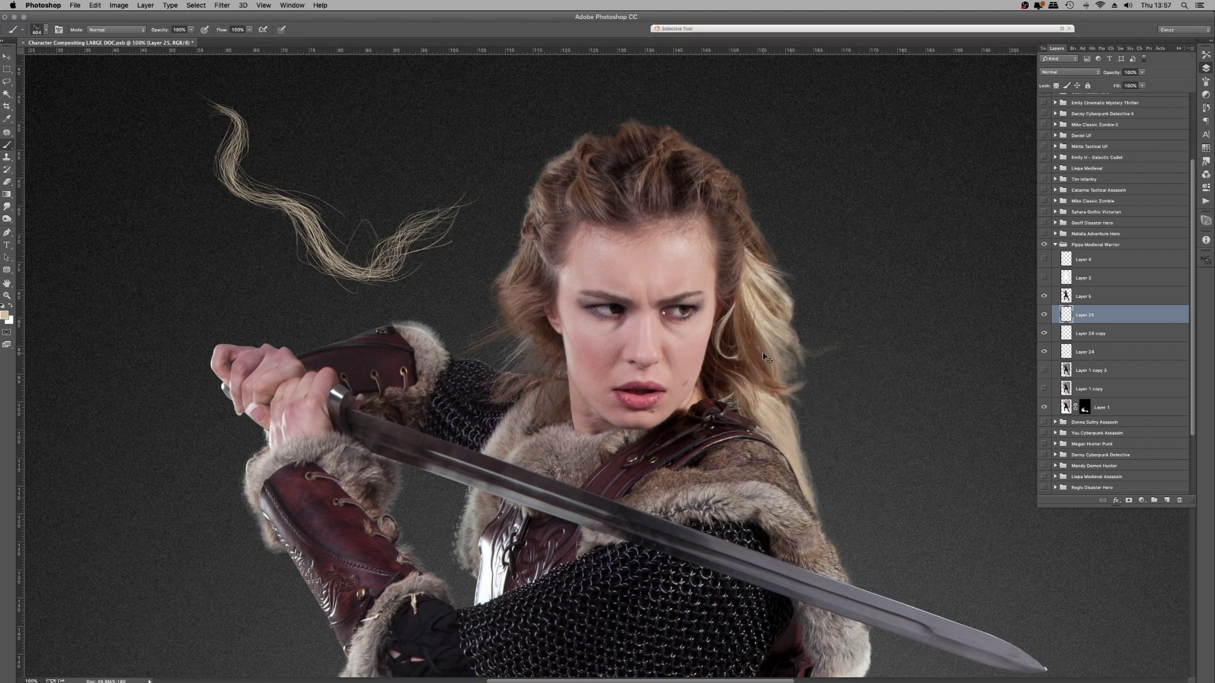
Step: Rotate the beige strands about 114° into her hair, checking them against the grey backdrop
{"action": "key", "text": "super+t"}
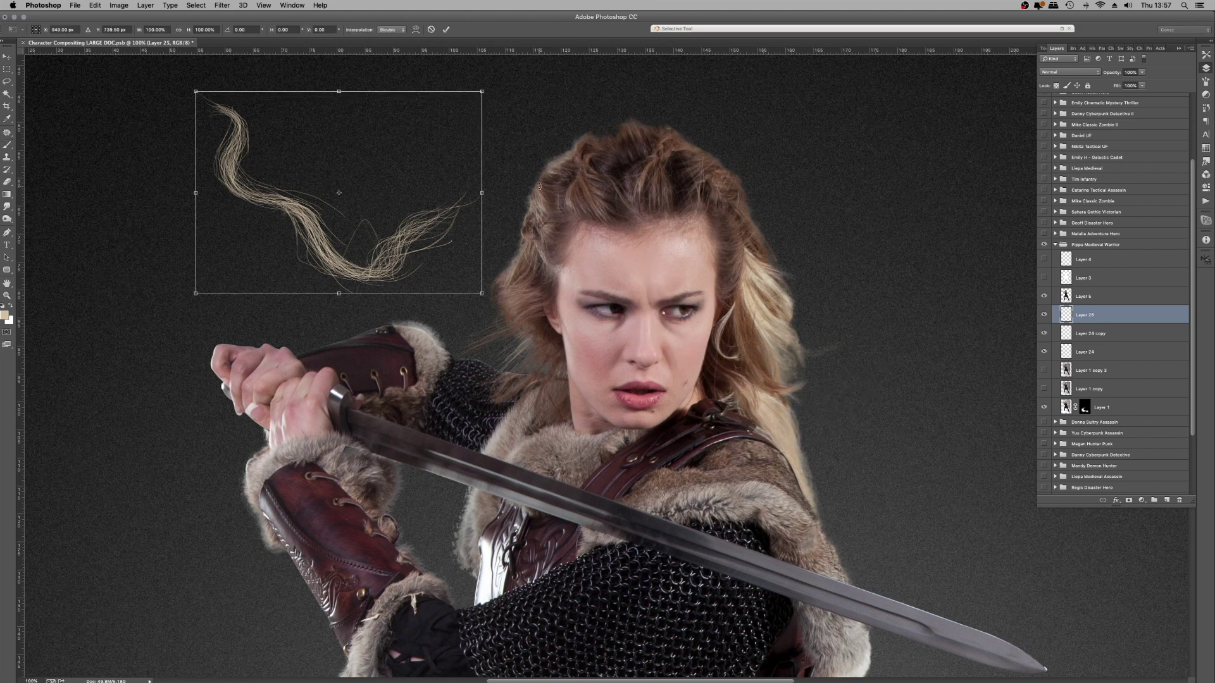
{"action": "mouse_move", "coordinate": [467, 273]}
{"action": "left_mouse_down"}
{"action": "mouse_move", "coordinate": [388, 271]}
{"action": "mouse_move", "coordinate": [339, 245]}
{"action": "mouse_move", "coordinate": [326, 206]}
{"action": "mouse_move", "coordinate": [604, 225]}
{"action": "left_mouse_up"}
{"action": "left_click_drag", "start_coordinate": [783, 222], "coordinate": [742, 234]}
{"action": "left_click_drag", "start_coordinate": [657, 230], "coordinate": [655, 233]}
{"action": "key", "text": "Return"}
{"action": "left_click", "coordinate": [1045, 315]}
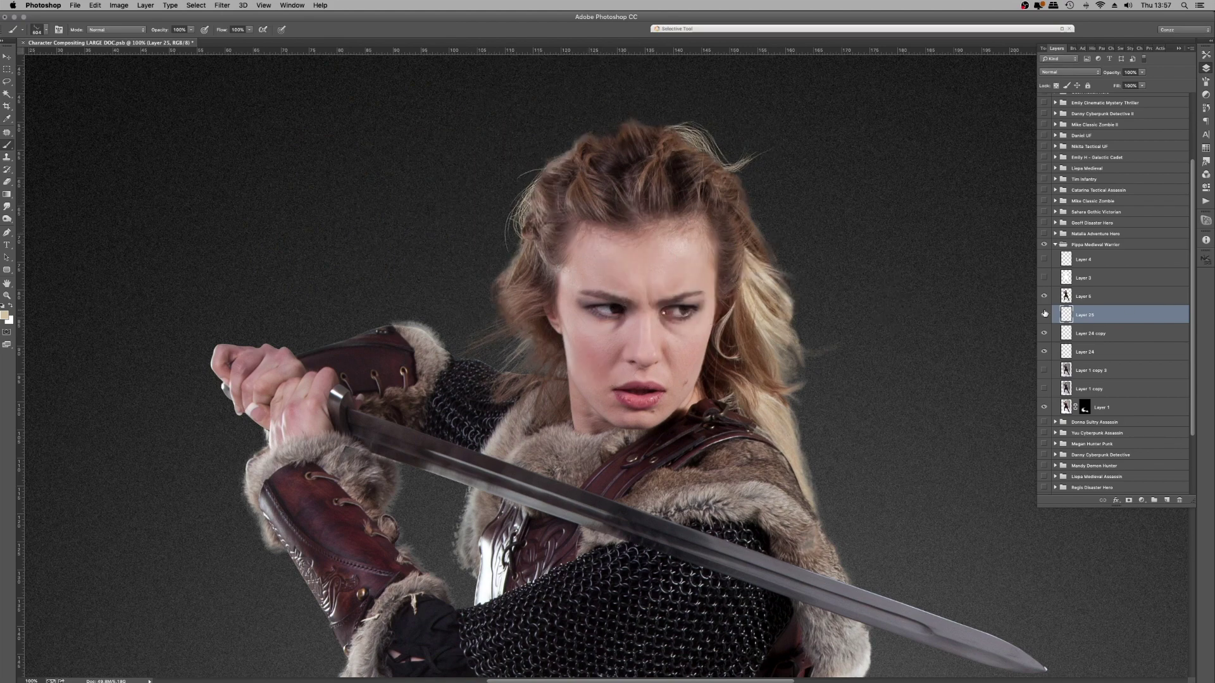
{"action": "left_click", "coordinate": [1049, 372]}
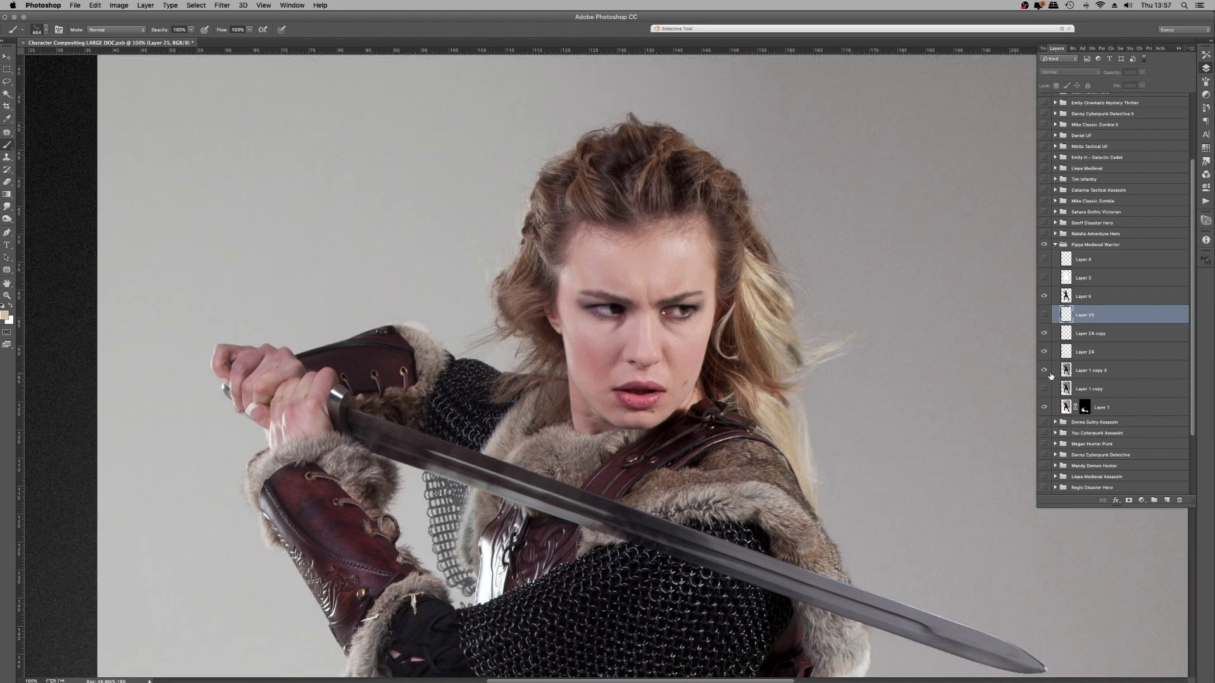
{"action": "left_click", "coordinate": [1048, 372]}
{"action": "left_click", "coordinate": [1044, 314]}
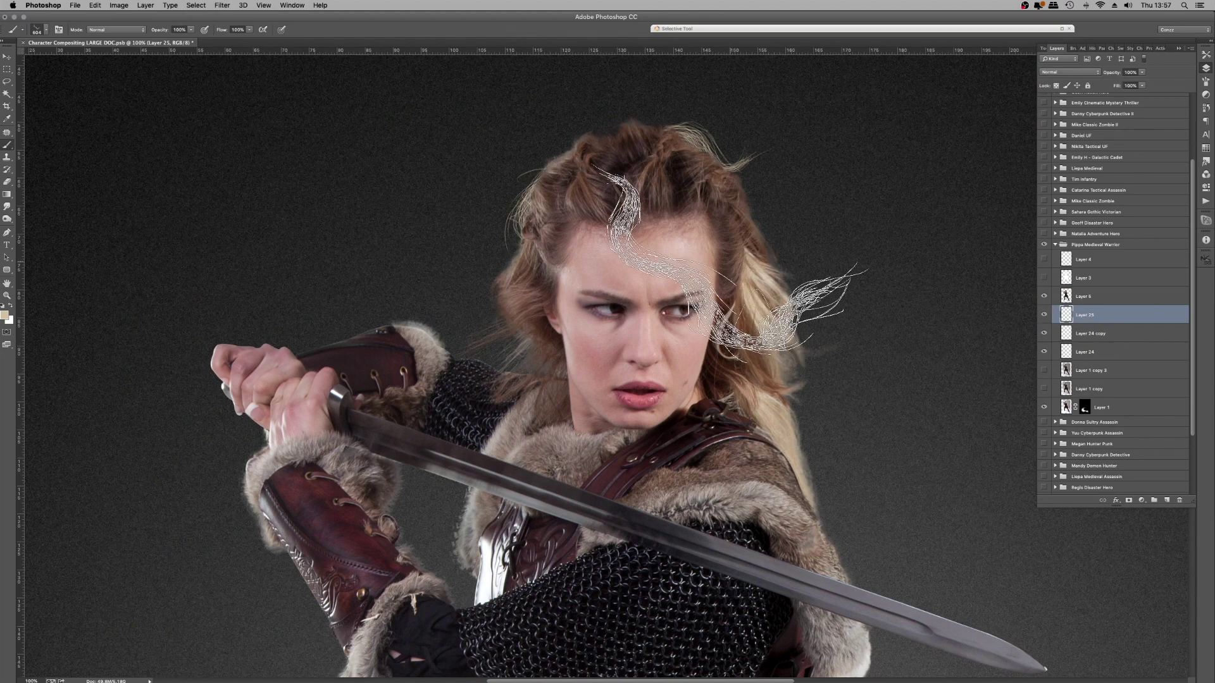
Step: Tilt the strands about 7° more over the top of her head
{"action": "key", "text": "ctrl+t"}
{"action": "left_click_drag", "start_coordinate": [892, 212], "coordinate": [890, 258]}
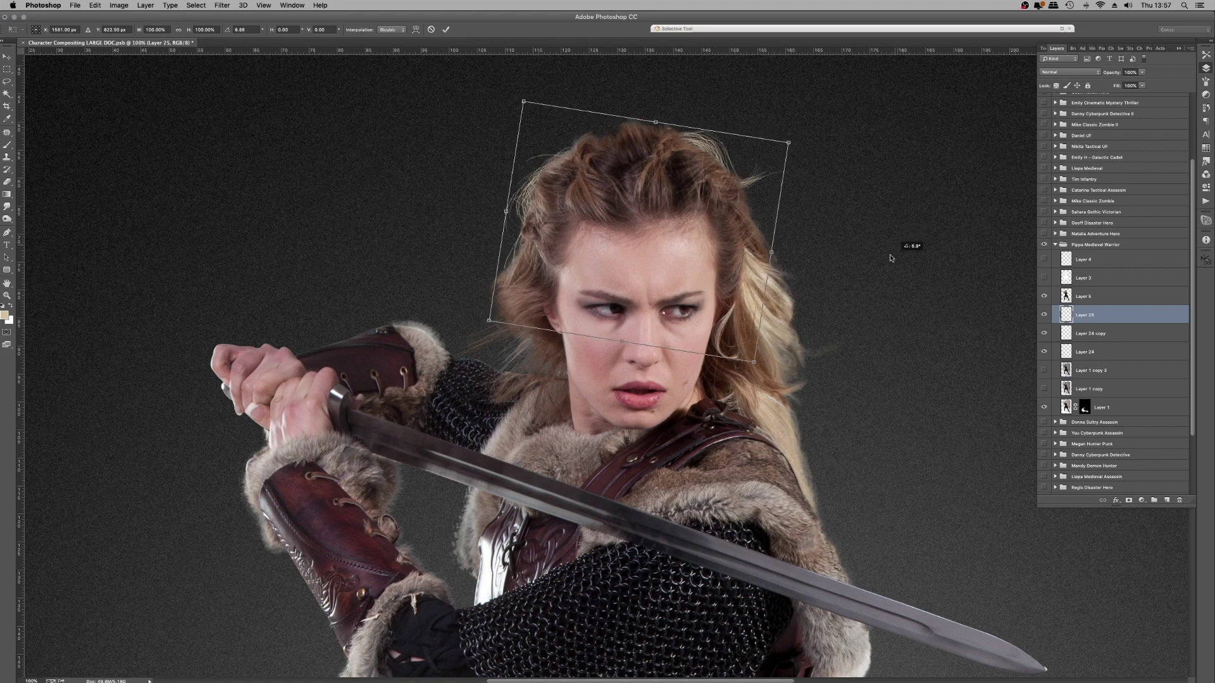
{"action": "key", "text": "Return"}
{"action": "key", "text": "b"}
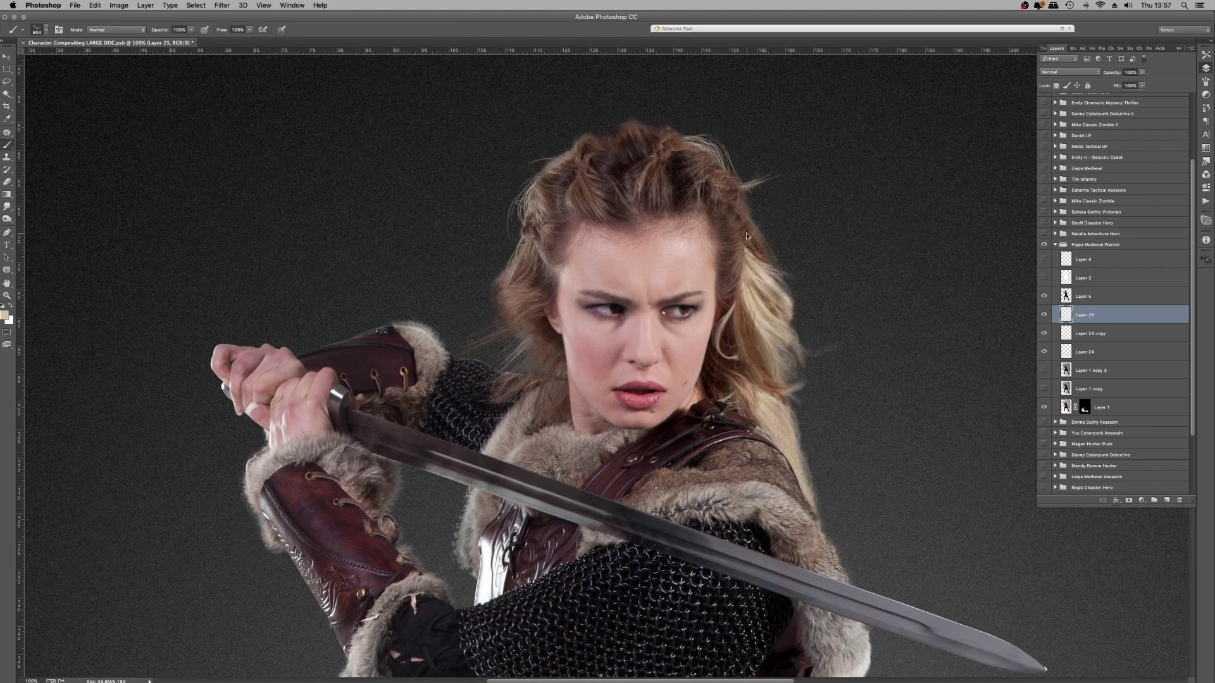
Step: Fade Layer 25 to 69% opacity, take up the Eraser, and select Layer 5
{"action": "left_click", "coordinate": [1145, 73]}
{"action": "mouse_move", "coordinate": [1141, 81]}
{"action": "left_mouse_down"}
{"action": "mouse_move", "coordinate": [1096, 86]}
{"action": "mouse_move", "coordinate": [1142, 85]}
{"action": "mouse_move", "coordinate": [1130, 85]}
{"action": "left_mouse_up"}
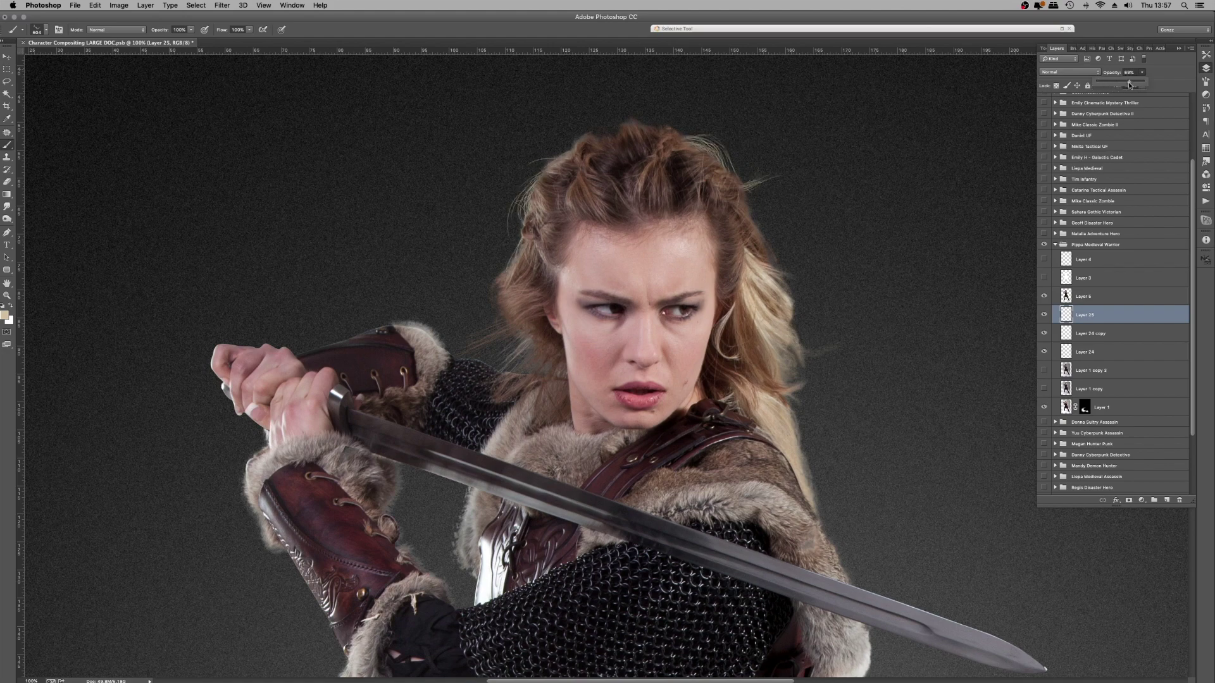
{"action": "left_click", "coordinate": [1105, 321]}
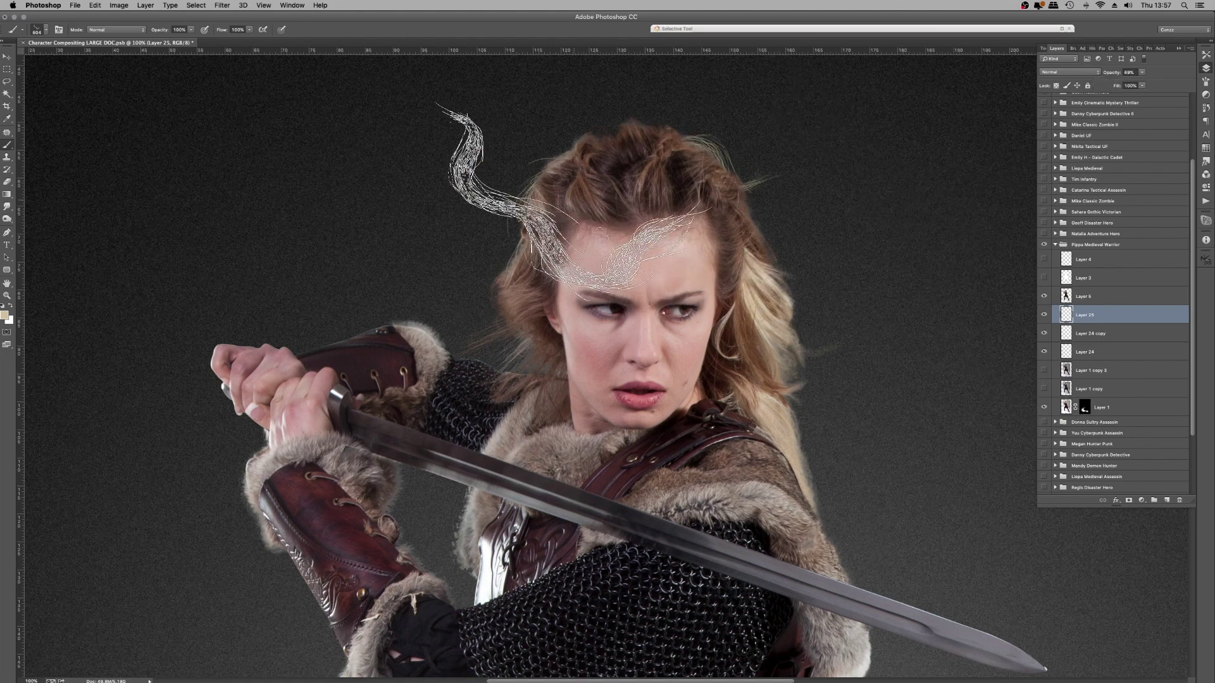
{"action": "key", "text": "e"}
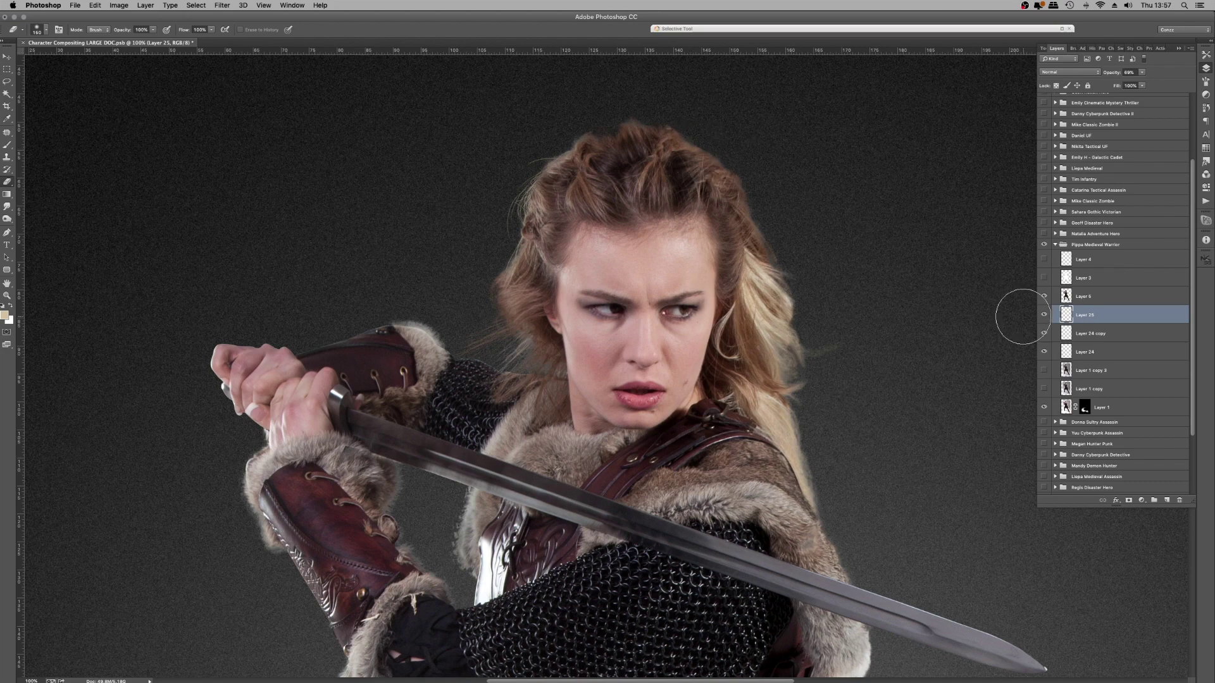
{"action": "left_click", "coordinate": [1049, 370]}
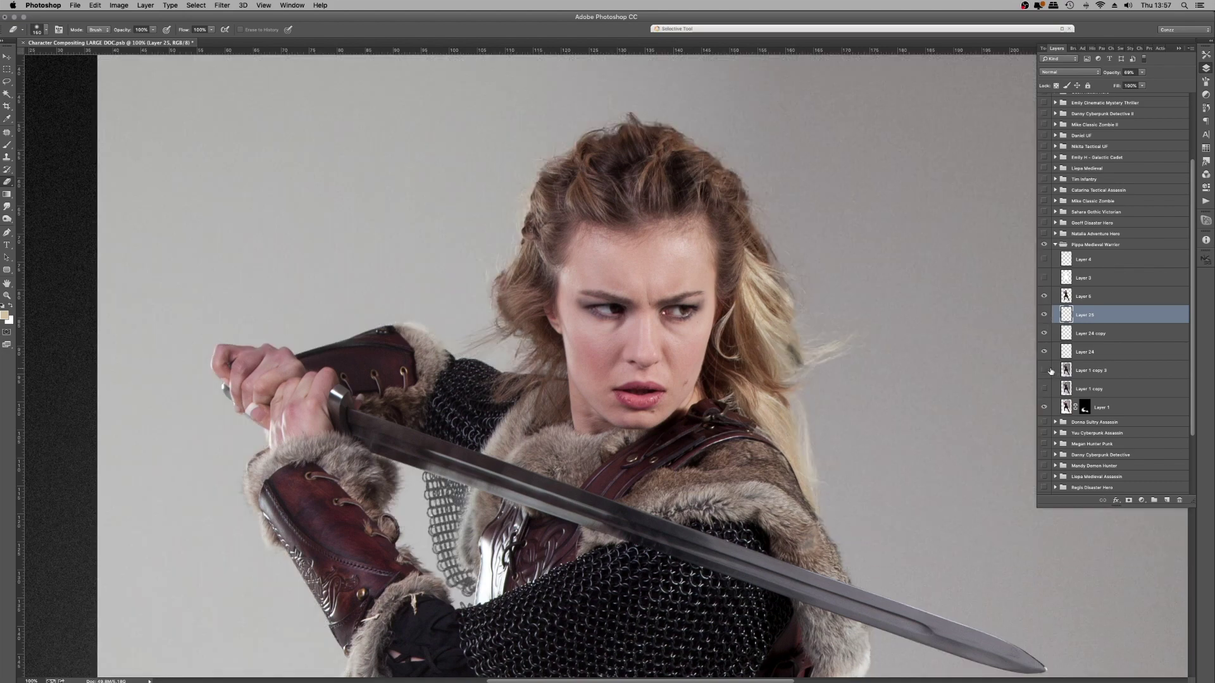
{"action": "left_click", "coordinate": [1049, 370]}
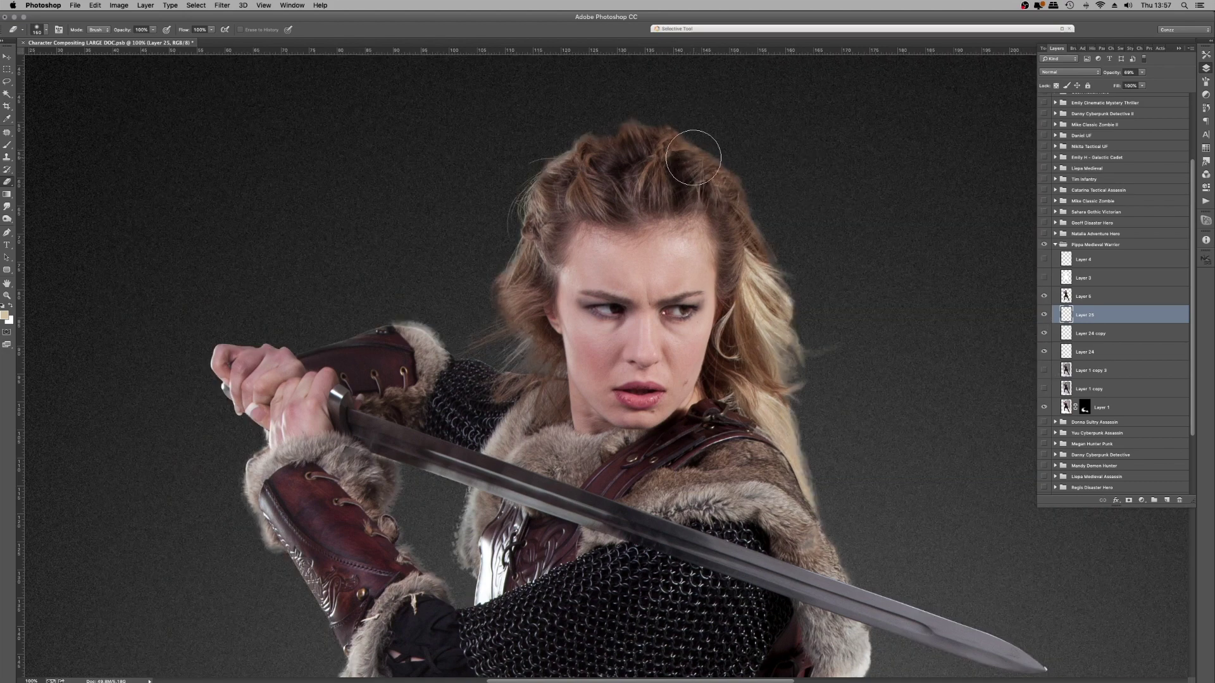
{"action": "left_click", "coordinate": [1091, 297]}
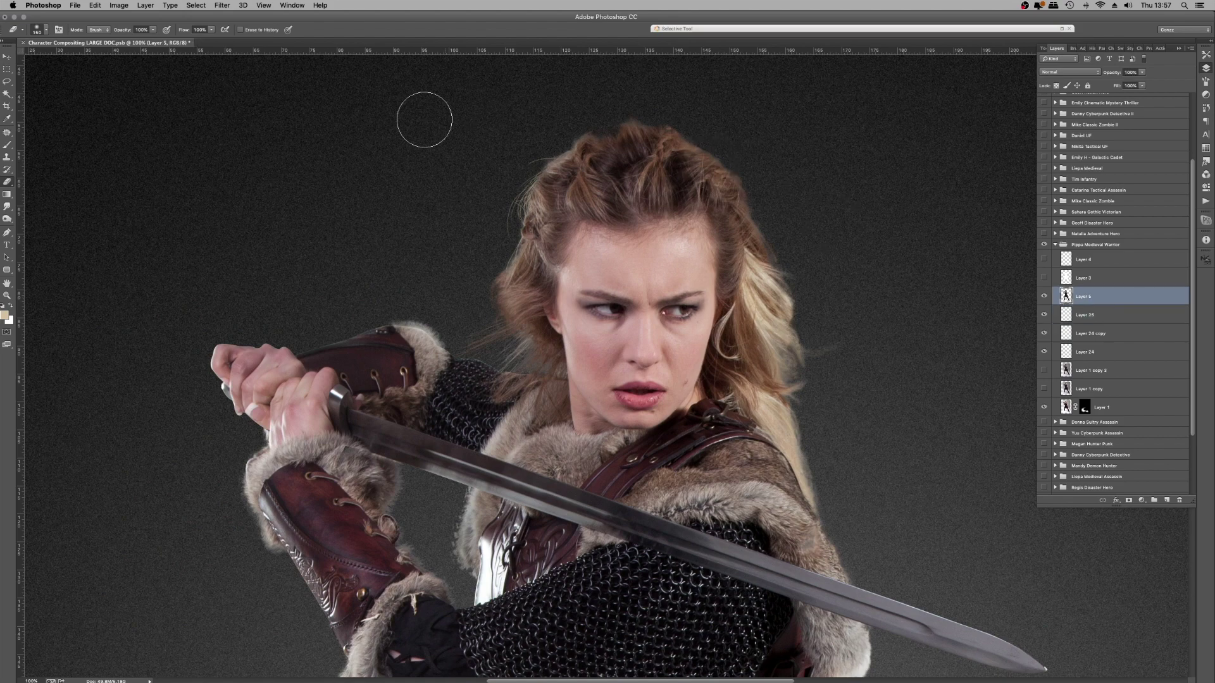
Step: Sample a dark brown from her hair and add Layer 26 beneath Layer 5
{"action": "left_click", "coordinate": [7, 145]}
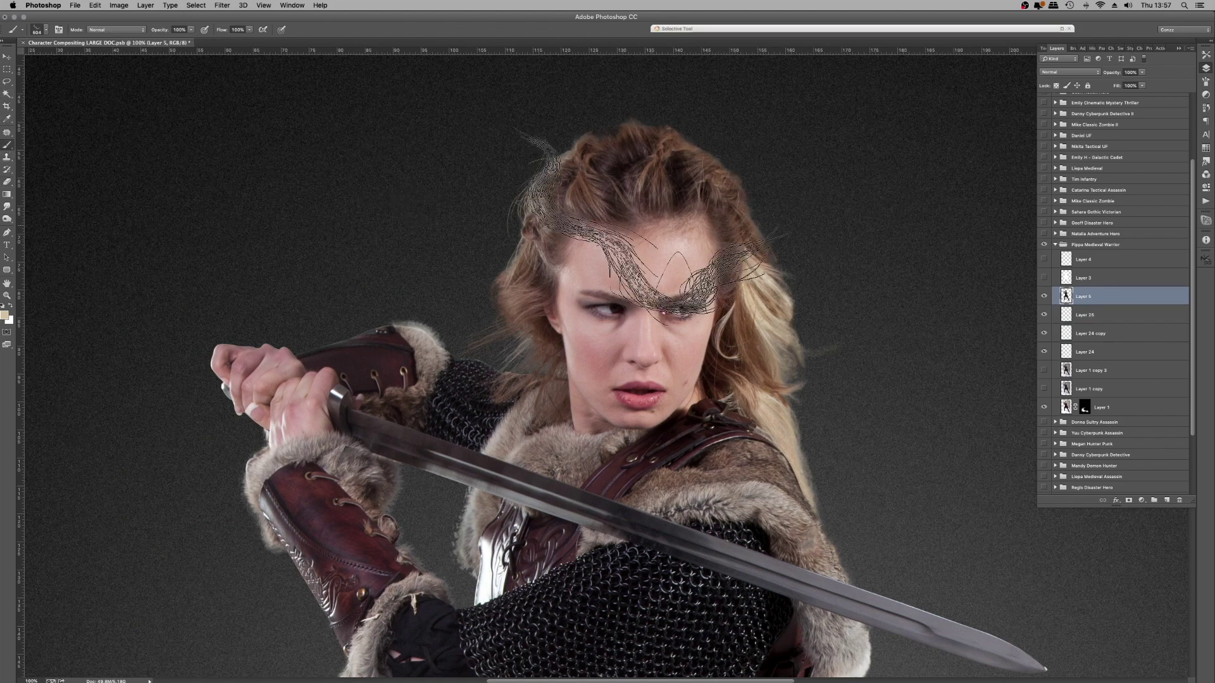
{"action": "left_click", "coordinate": [705, 158], "text": "alt"}
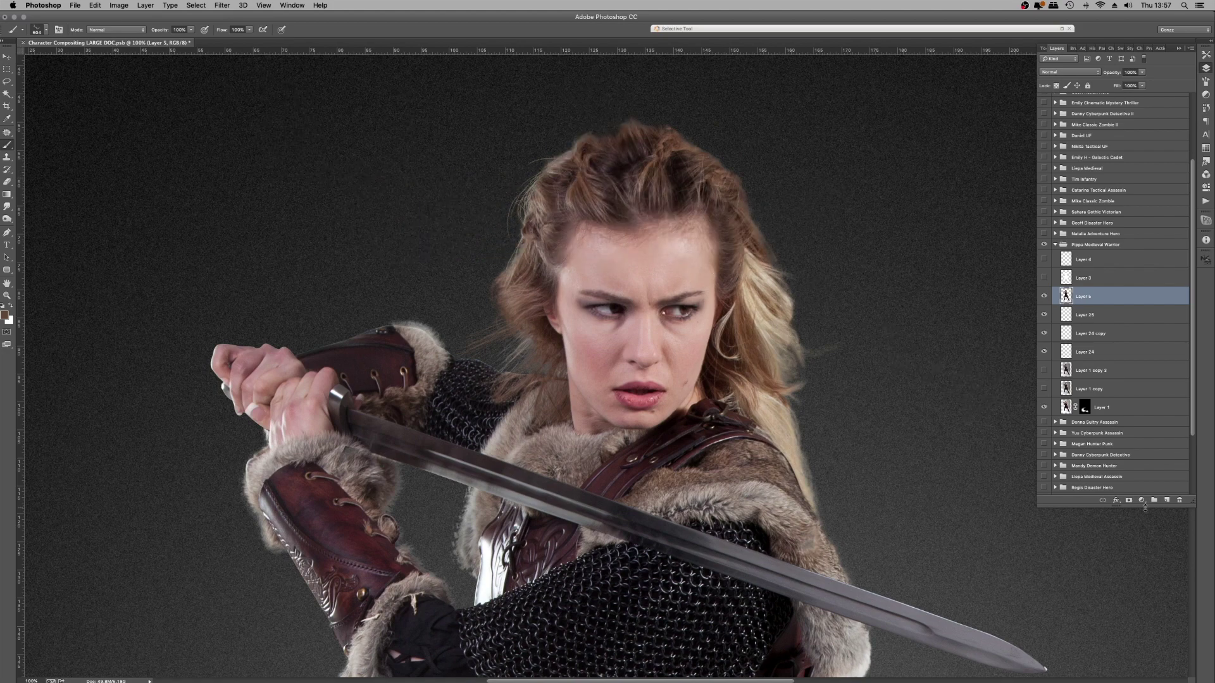
{"action": "left_click", "coordinate": [1166, 500]}
{"action": "left_click_drag", "start_coordinate": [1103, 299], "coordinate": [1107, 324]}
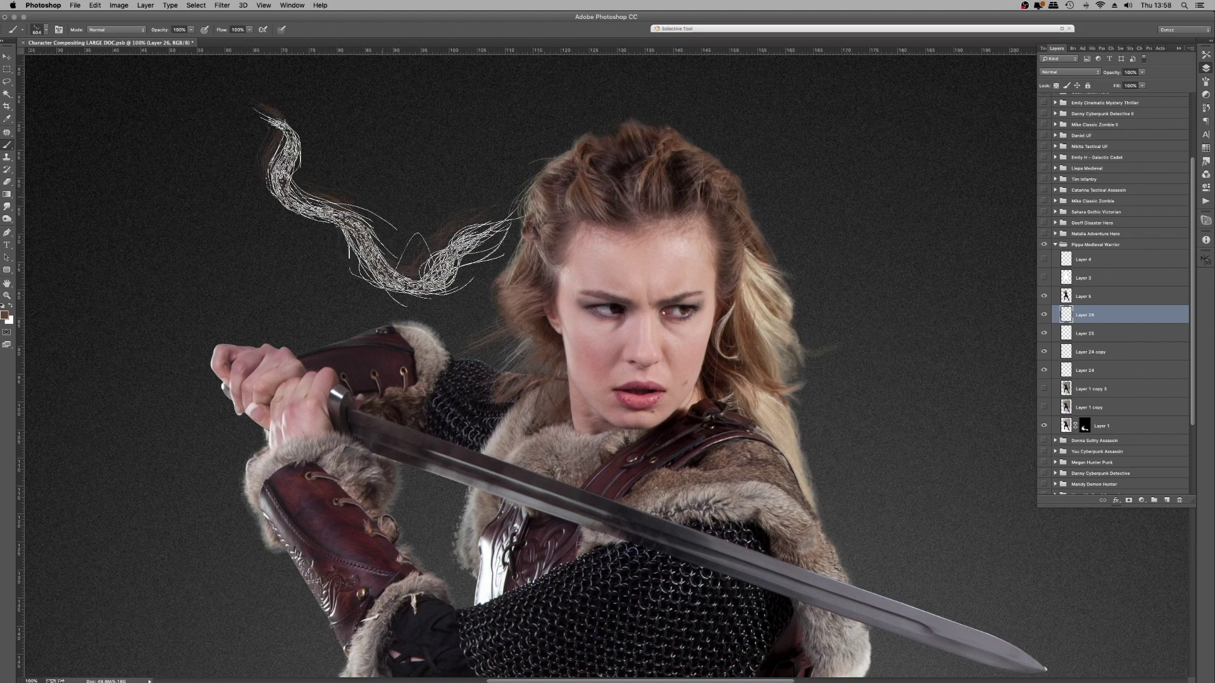
Step: Stamp a brown hair strand on Layer 26, then rotate and move it beside her head
{"action": "left_click", "coordinate": [382, 197]}
{"action": "key", "text": "ctrl+t"}
{"action": "left_click_drag", "start_coordinate": [558, 464], "coordinate": [490, 56]}
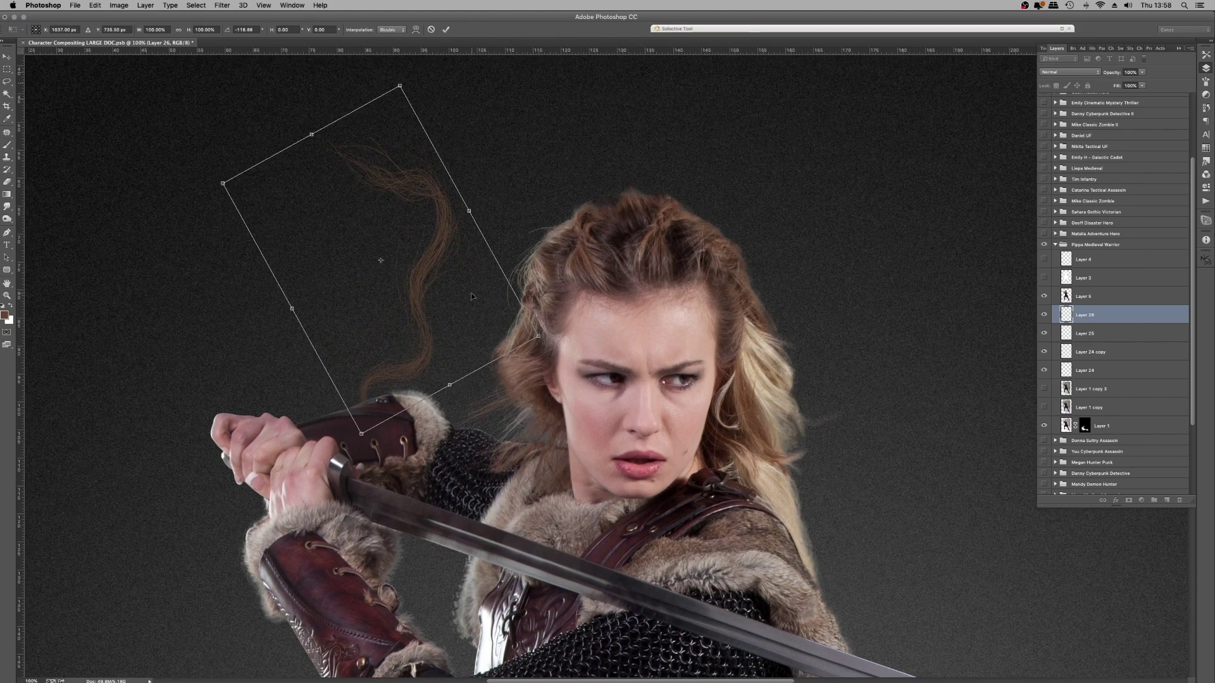
{"action": "left_click_drag", "start_coordinate": [473, 297], "coordinate": [764, 347]}
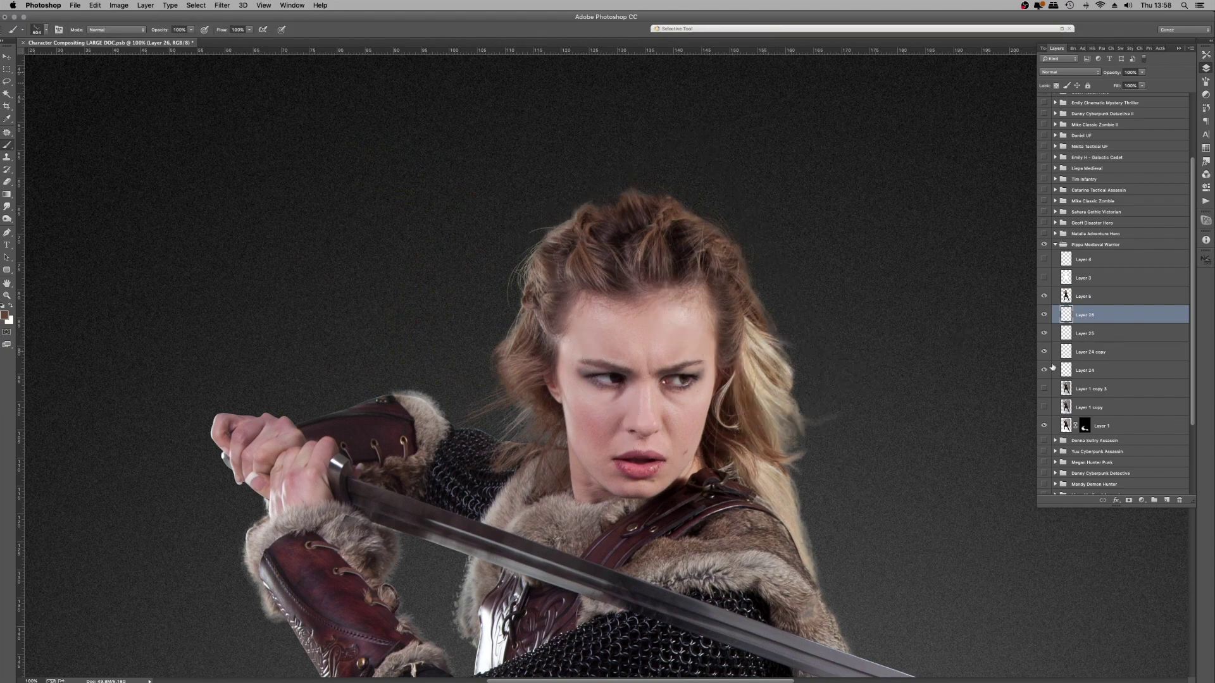
{"action": "left_click", "coordinate": [1045, 389]}
{"action": "left_click", "coordinate": [1045, 389]}
{"action": "left_click", "coordinate": [1045, 389]}
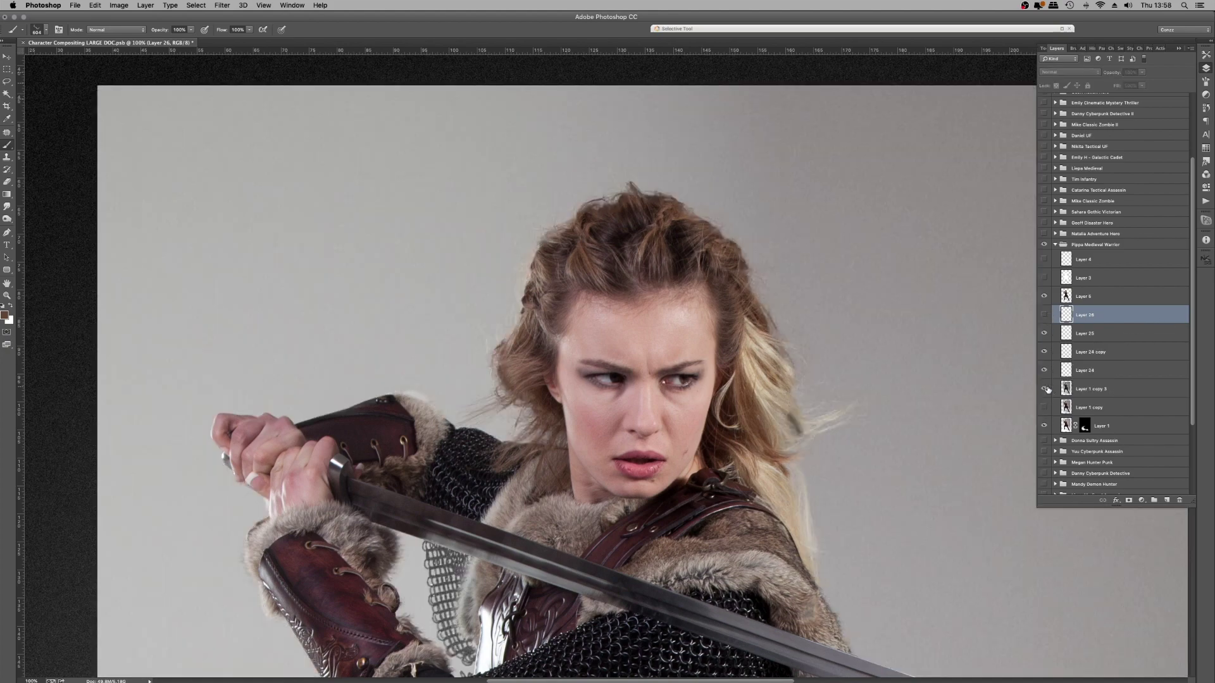
{"action": "left_click", "coordinate": [1045, 389]}
{"action": "left_click", "coordinate": [1044, 314]}
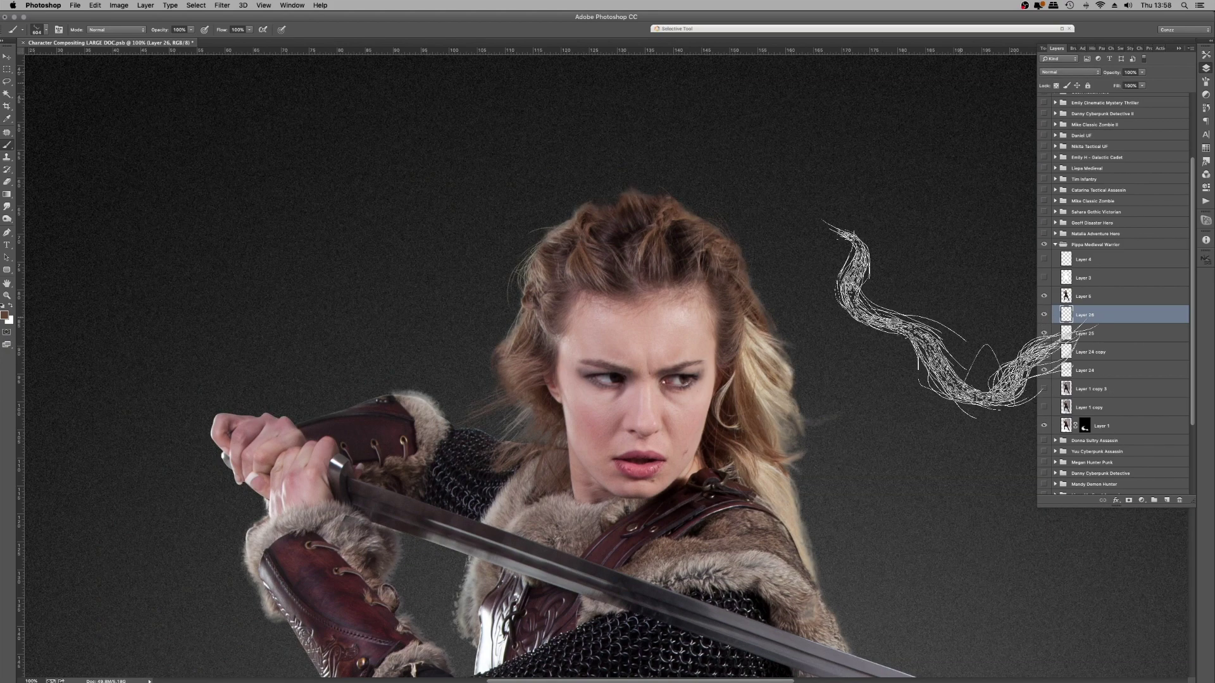
{"action": "key", "text": "super+minus"}
{"action": "key", "text": "super+minus"}
{"action": "key", "text": "super+minus"}
{"action": "key", "text": "super+minus"}
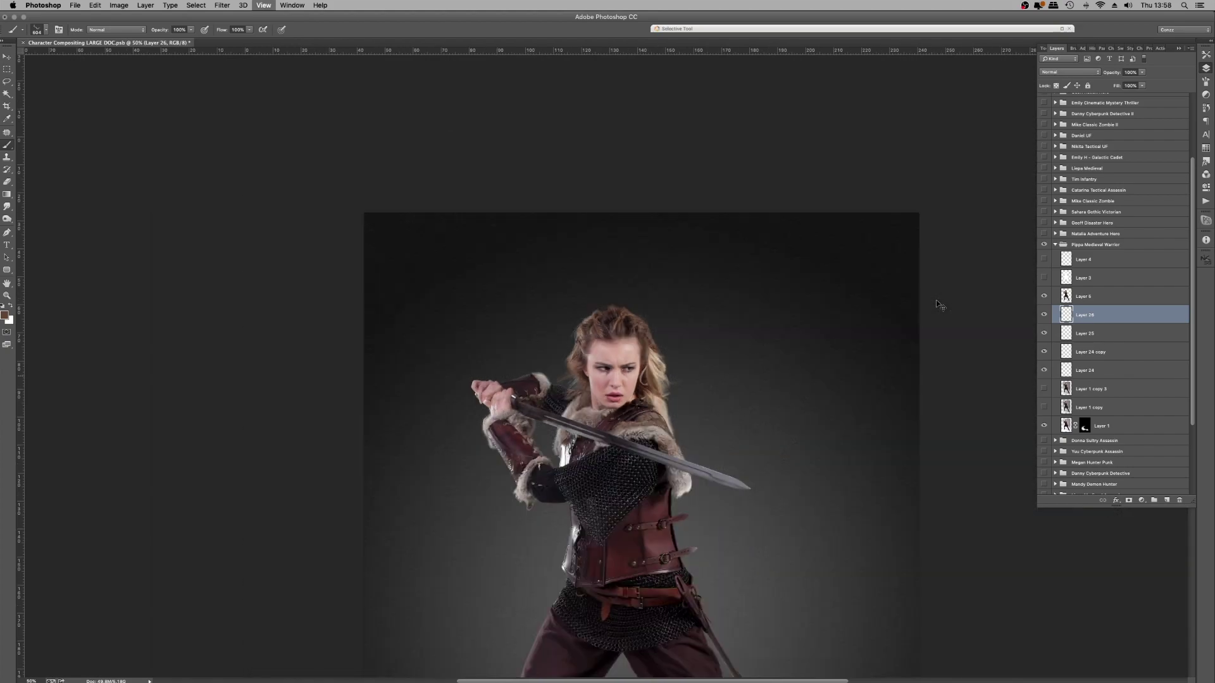
{"action": "key", "text": "super+plus"}
{"action": "key", "text": "super+plus"}
{"action": "scroll", "coordinate": [760, 372], "scroll_direction": "up", "scroll_amount": 5}
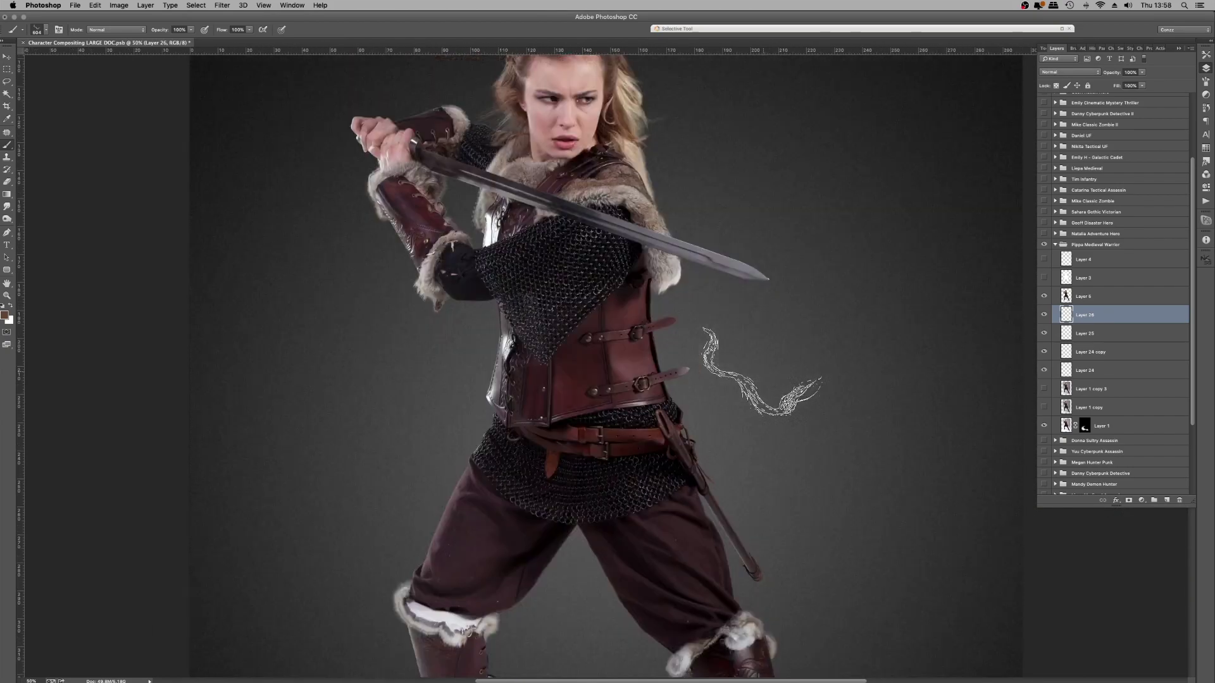
{"action": "scroll", "coordinate": [708, 367], "scroll_direction": "up", "scroll_amount": 3}
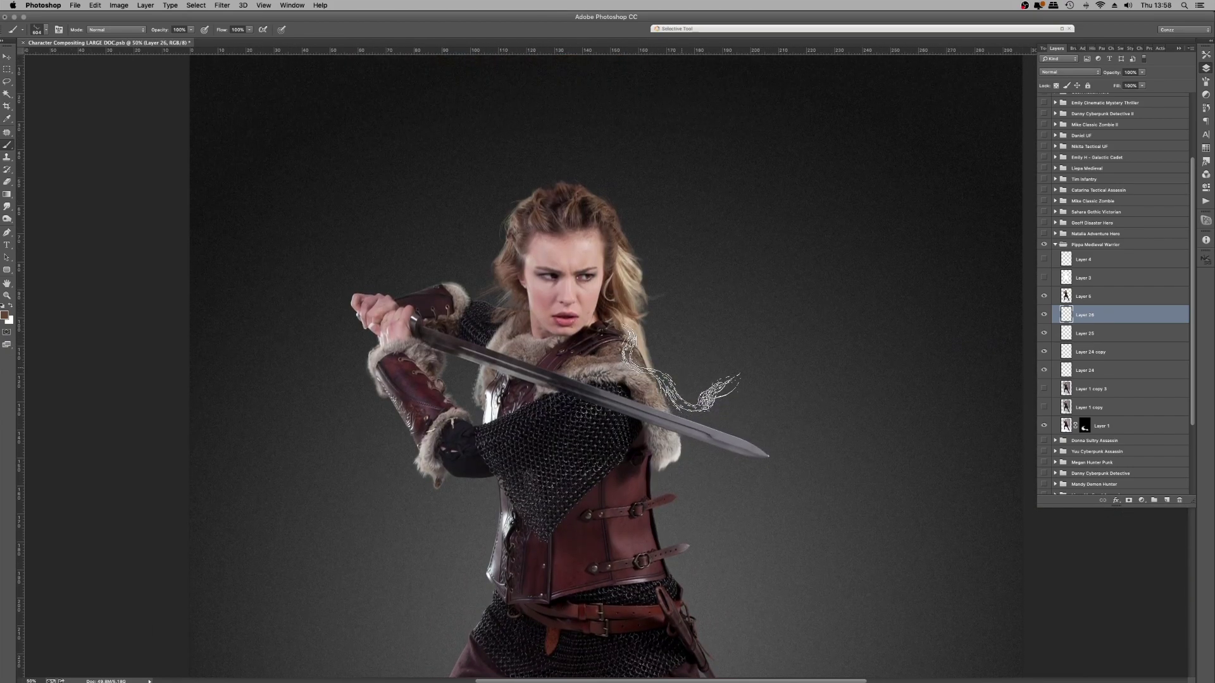
{"action": "key", "text": "super+plus"}
{"action": "key", "text": "super+plus"}
{"action": "scroll", "coordinate": [687, 451], "scroll_direction": "up", "scroll_amount": 5}
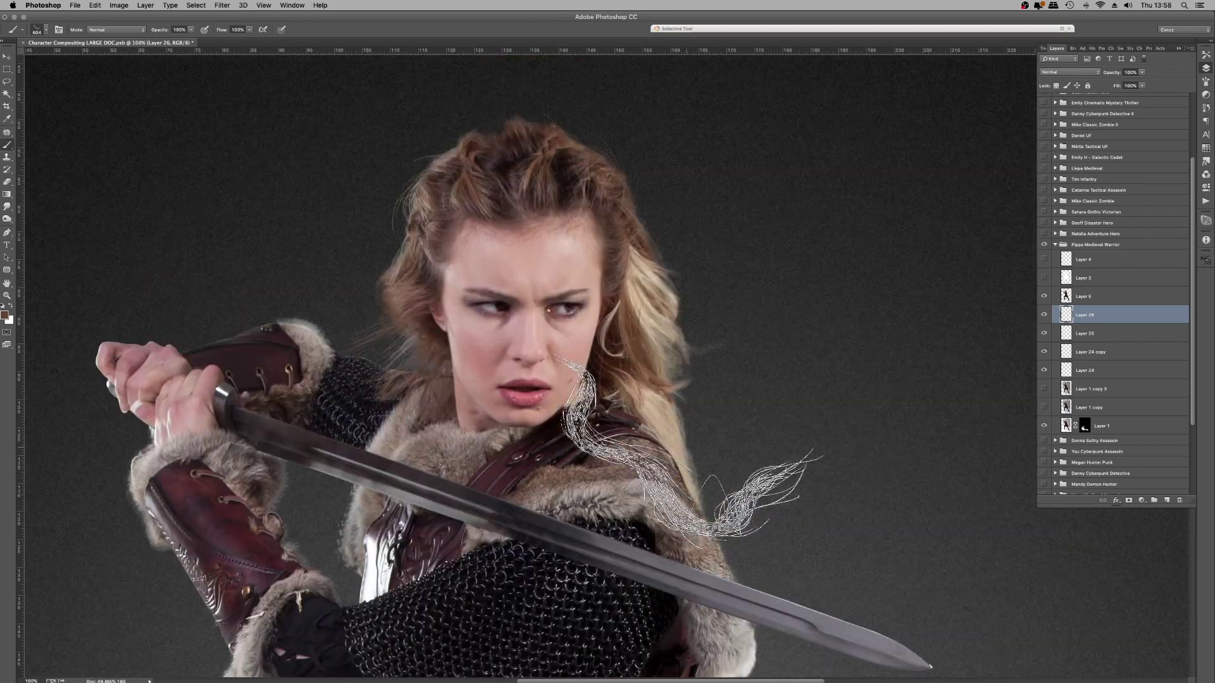
{"action": "scroll", "coordinate": [690, 449], "scroll_direction": "down", "scroll_amount": 5}
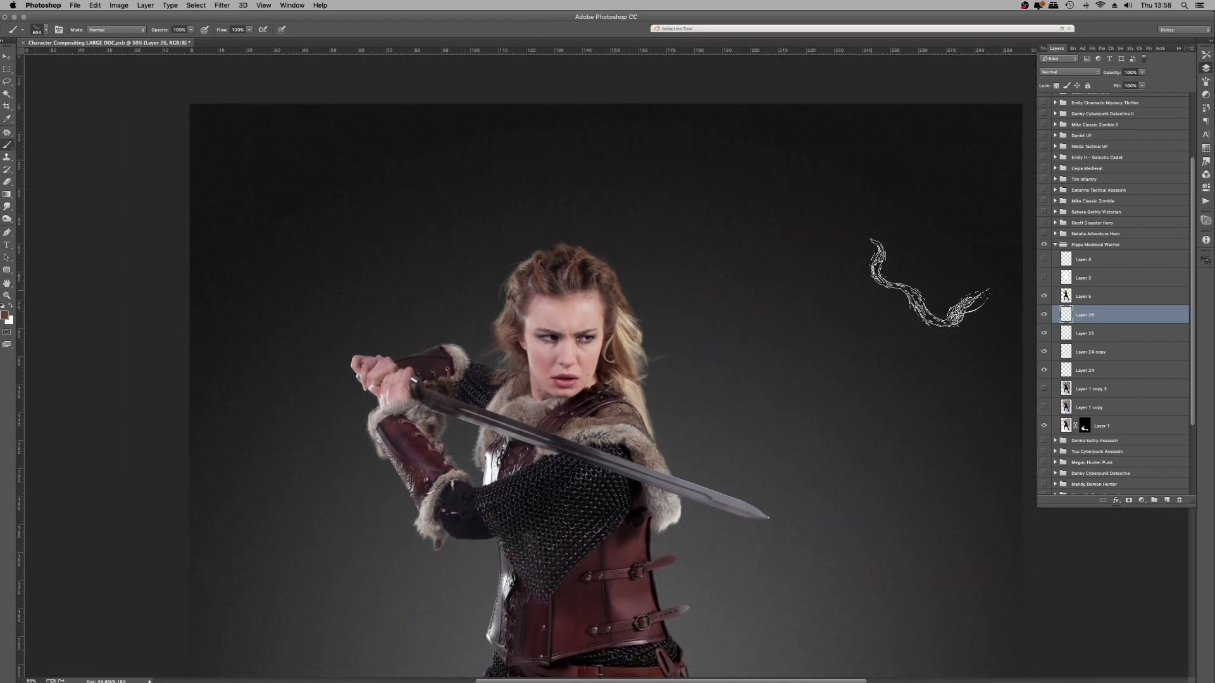
{"action": "scroll", "coordinate": [1057, 282], "scroll_direction": "up", "scroll_amount": 3}
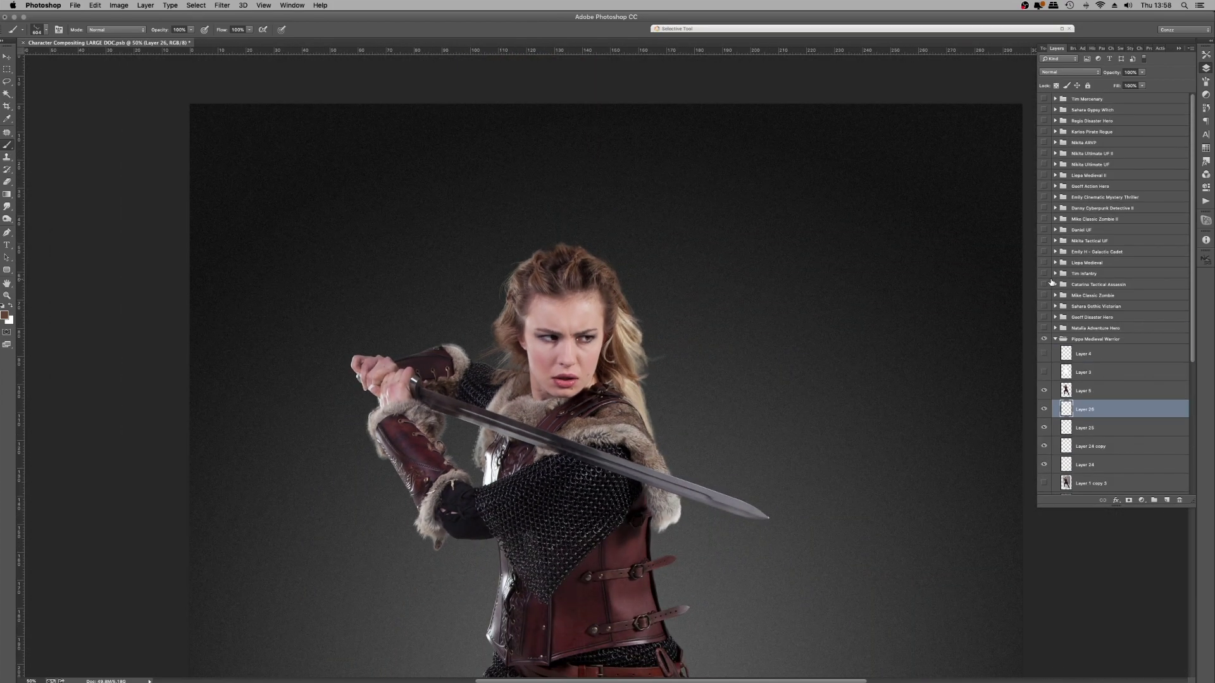